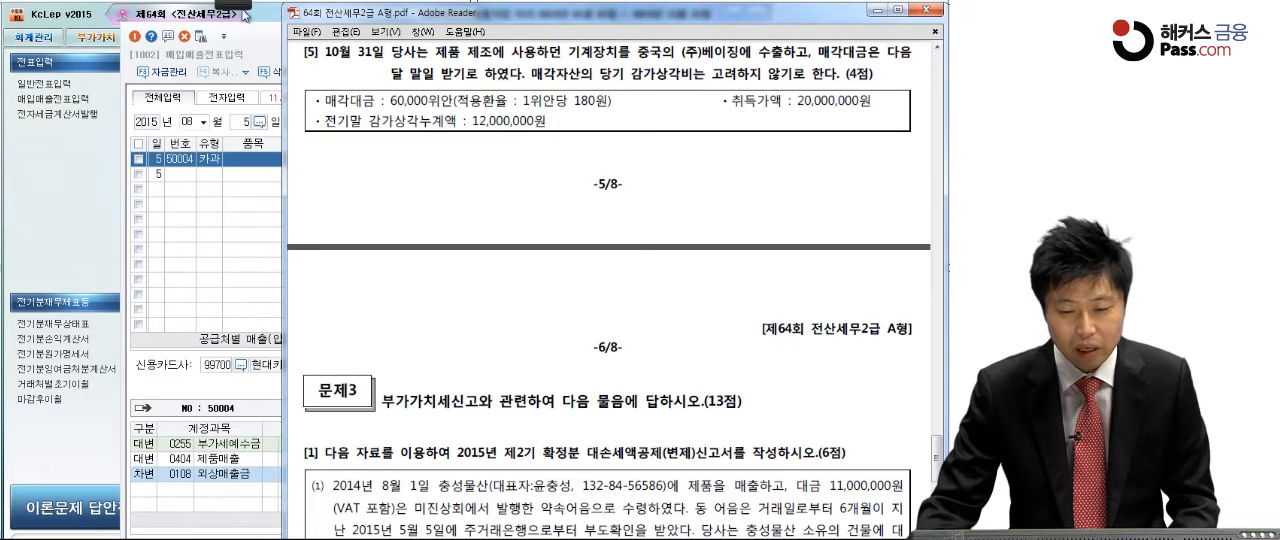
# Step: Underline question 5's sale price, exchange rate, accumulated depreciation and acquisition cost, and write a circled 10,800,000 below them
pyautogui.click(242, 9)
pyautogui.click(20, 22)
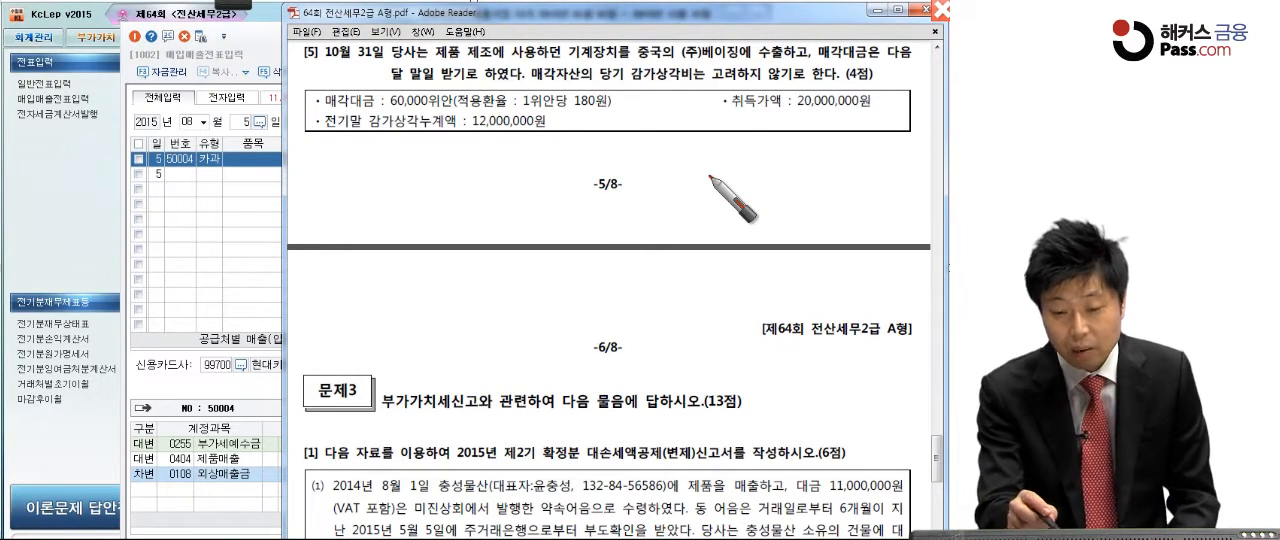
pyautogui.moveTo(381, 101); pyautogui.dragTo(440, 102)
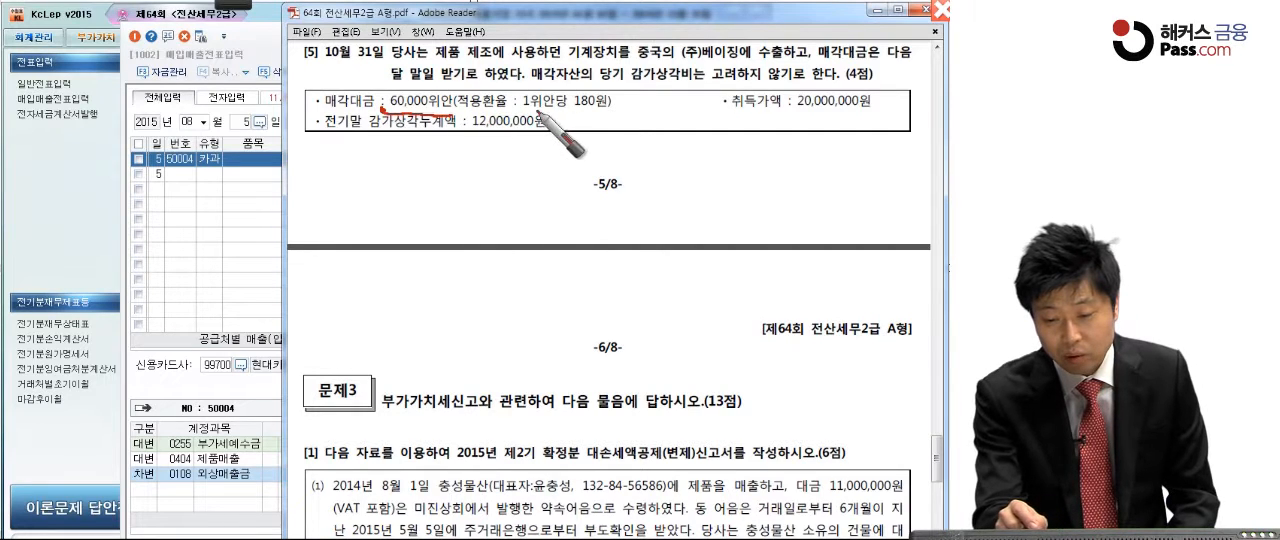
pyautogui.moveTo(520, 114); pyautogui.dragTo(612, 114)
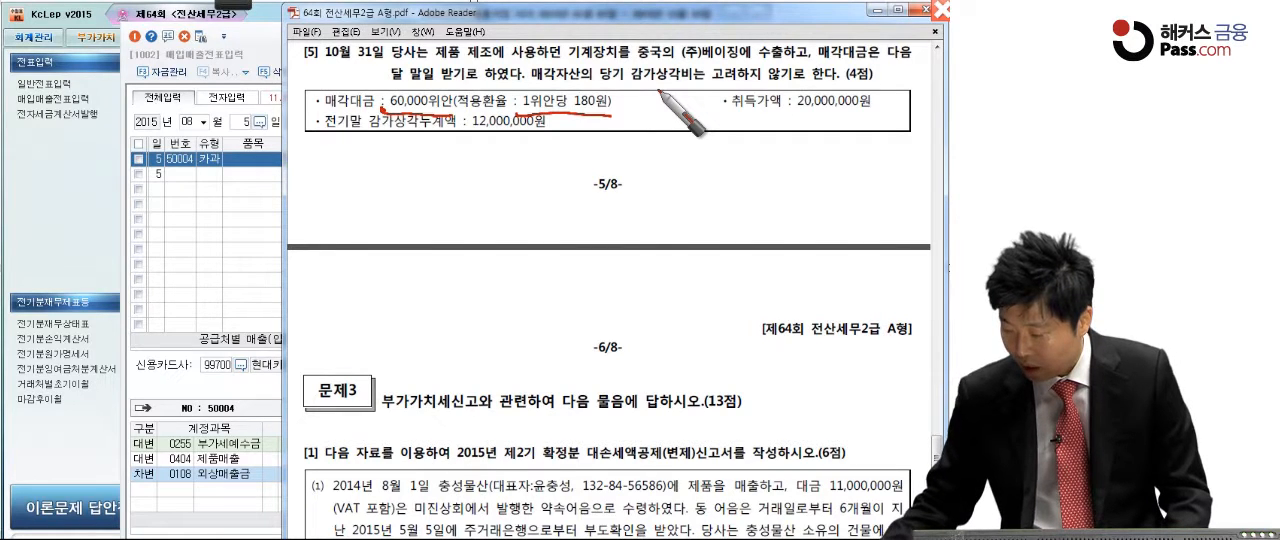
pyautogui.moveTo(453, 158)
pyautogui.mouseDown()
pyautogui.moveTo(472, 182)
pyautogui.moveTo(508, 190)
pyautogui.moveTo(552, 160)
pyautogui.moveTo(586, 177)
pyautogui.moveTo(651, 166)
pyautogui.moveTo(500, 197)
pyautogui.moveTo(686, 172)
pyautogui.mouseUp()
pyautogui.moveTo(332, 140); pyautogui.dragTo(545, 127)
pyautogui.moveTo(720, 122); pyautogui.dragTo(856, 114)
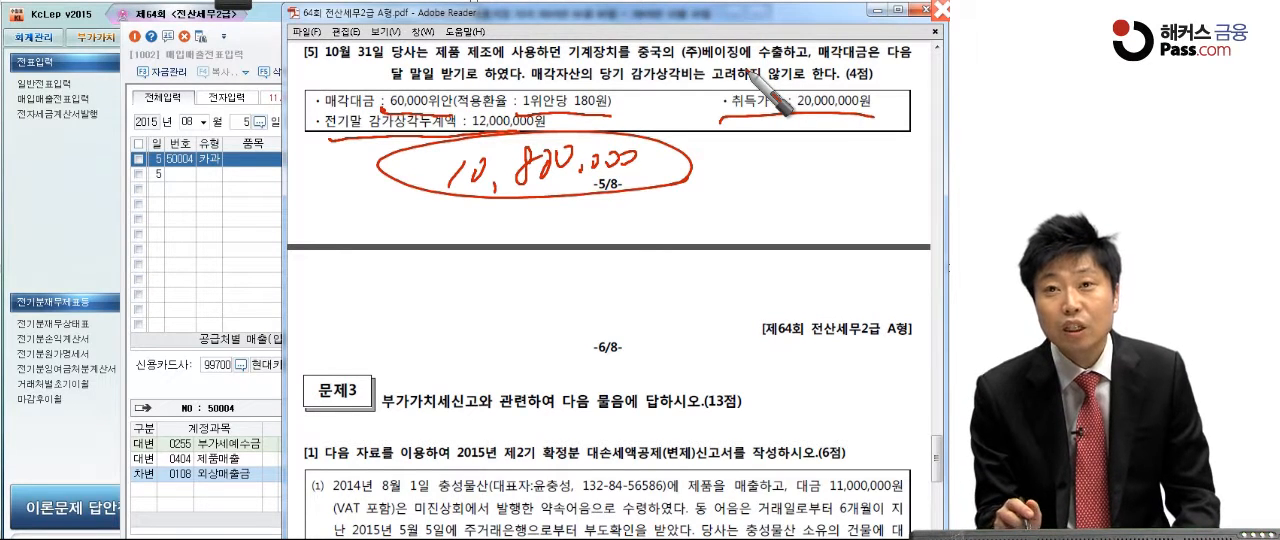
# Step: Write a circled 16 beside the converted sale amount, underline the payment terms and double-underline 10,800,000
pyautogui.moveTo(752, 158); pyautogui.dragTo(746, 190)
pyautogui.moveTo(796, 155)
pyautogui.mouseDown()
pyautogui.moveTo(720, 200)
pyautogui.moveTo(826, 213)
pyautogui.mouseUp()
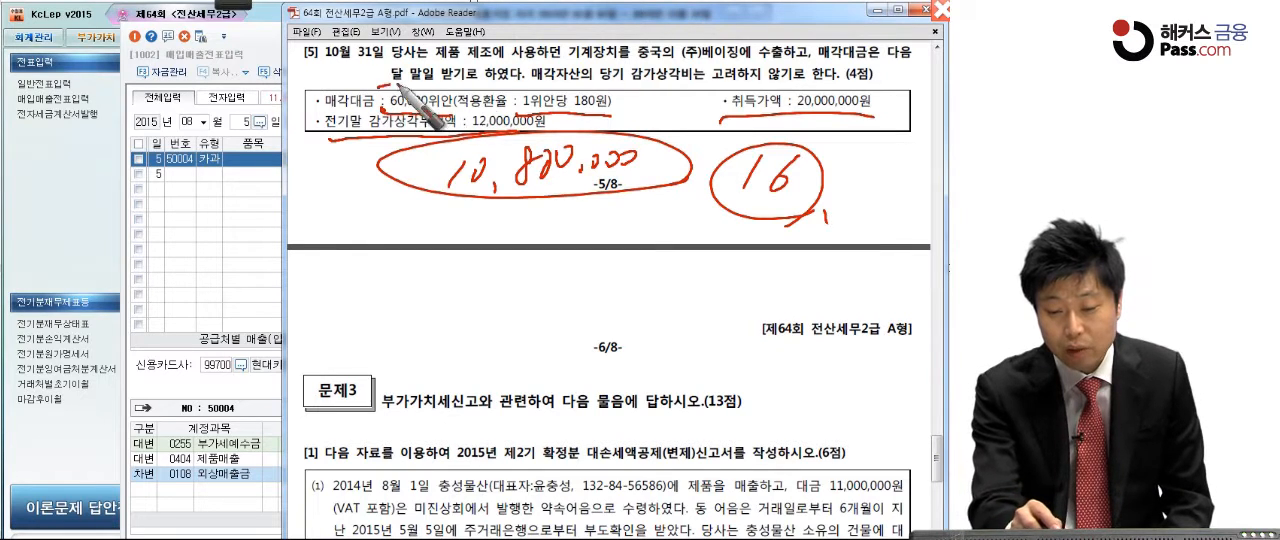
pyautogui.moveTo(380, 89); pyautogui.dragTo(480, 86)
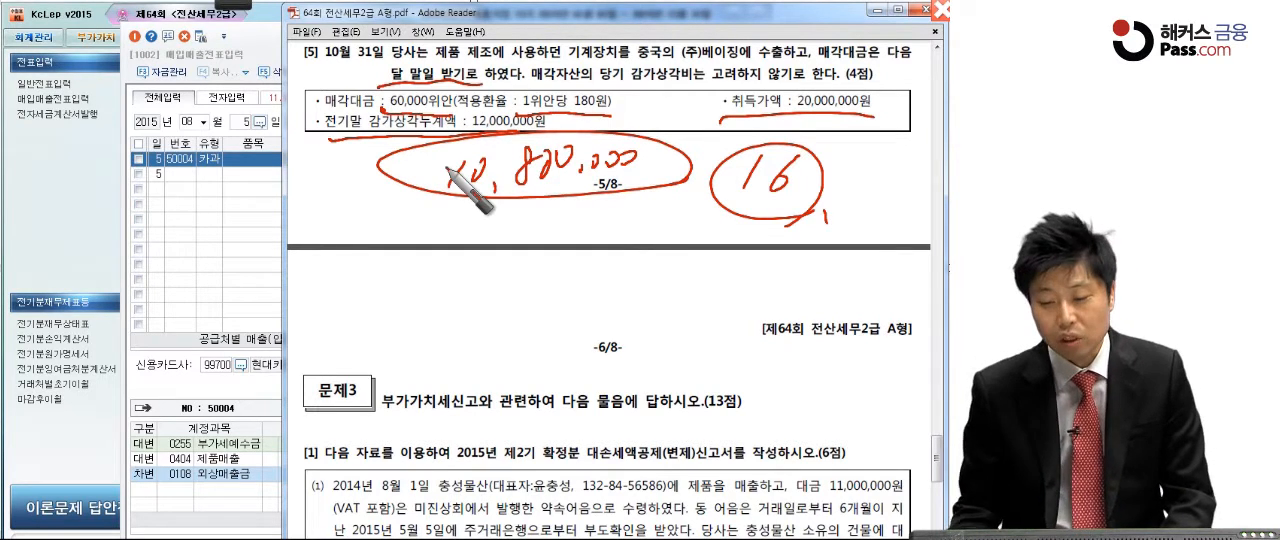
pyautogui.moveTo(430, 200); pyautogui.dragTo(615, 181)
pyautogui.moveTo(477, 204); pyautogui.dragTo(641, 184)
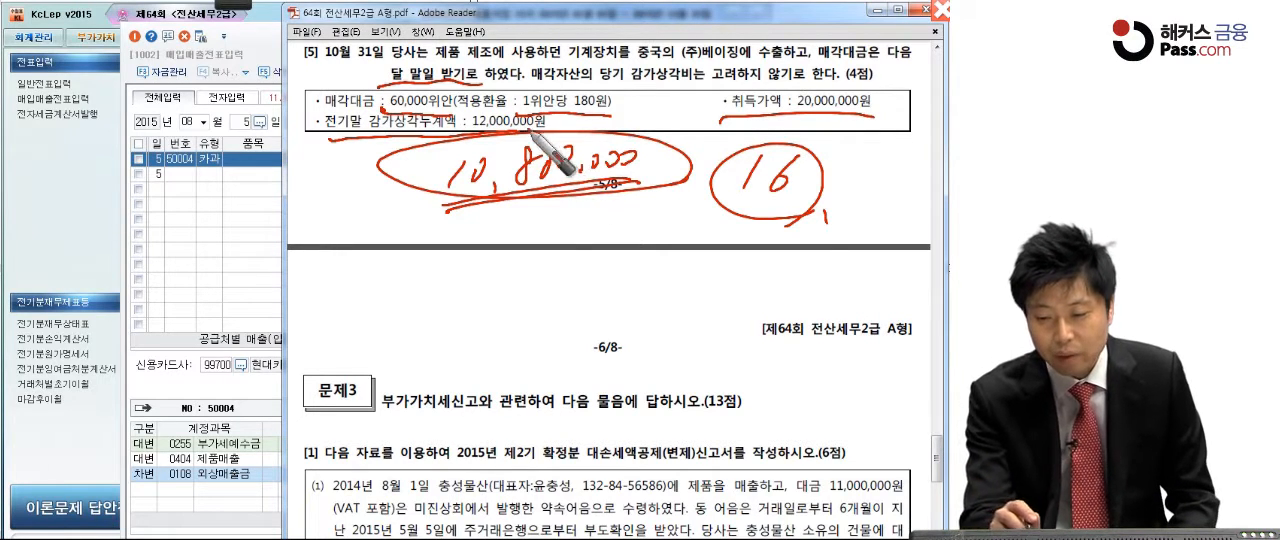
# Step: Write 8,000,000 under the acquisition cost and a circled 2,800,000 below the sale amount, then clear the annotations
pyautogui.moveTo(822, 118)
pyautogui.mouseDown()
pyautogui.moveTo(852, 140)
pyautogui.moveTo(908, 141)
pyautogui.mouseUp()
pyautogui.moveTo(823, 153)
pyautogui.mouseDown()
pyautogui.moveTo(932, 156)
pyautogui.moveTo(917, 162)
pyautogui.mouseUp()
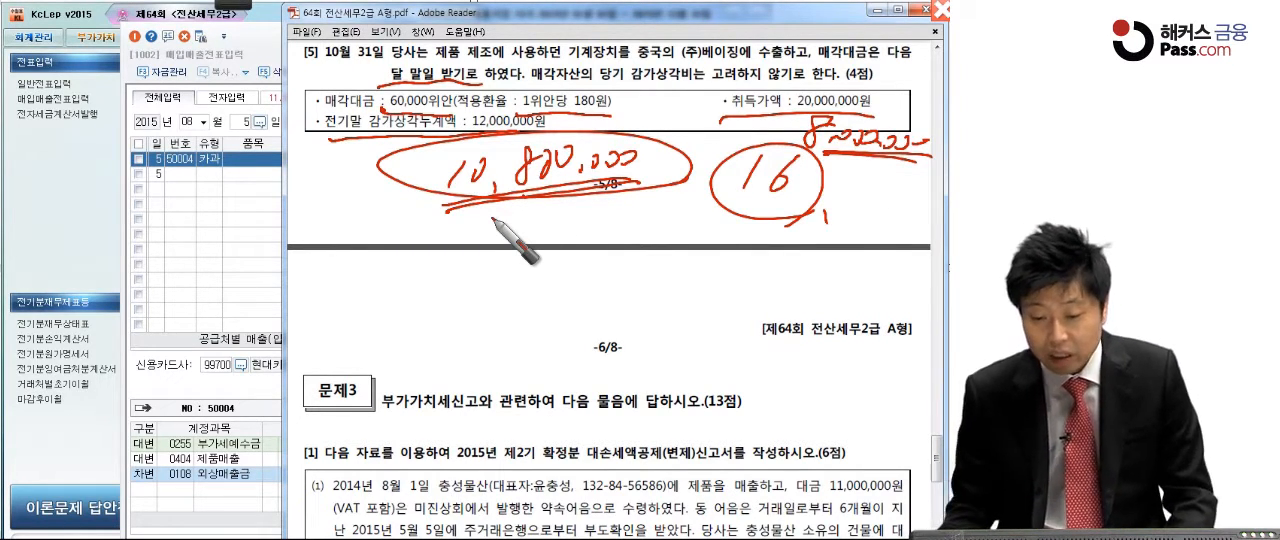
pyautogui.moveTo(452, 258); pyautogui.dragTo(485, 283)
pyautogui.moveTo(522, 250)
pyautogui.mouseDown()
pyautogui.moveTo(531, 273)
pyautogui.moveTo(690, 262)
pyautogui.moveTo(646, 285)
pyautogui.mouseUp()
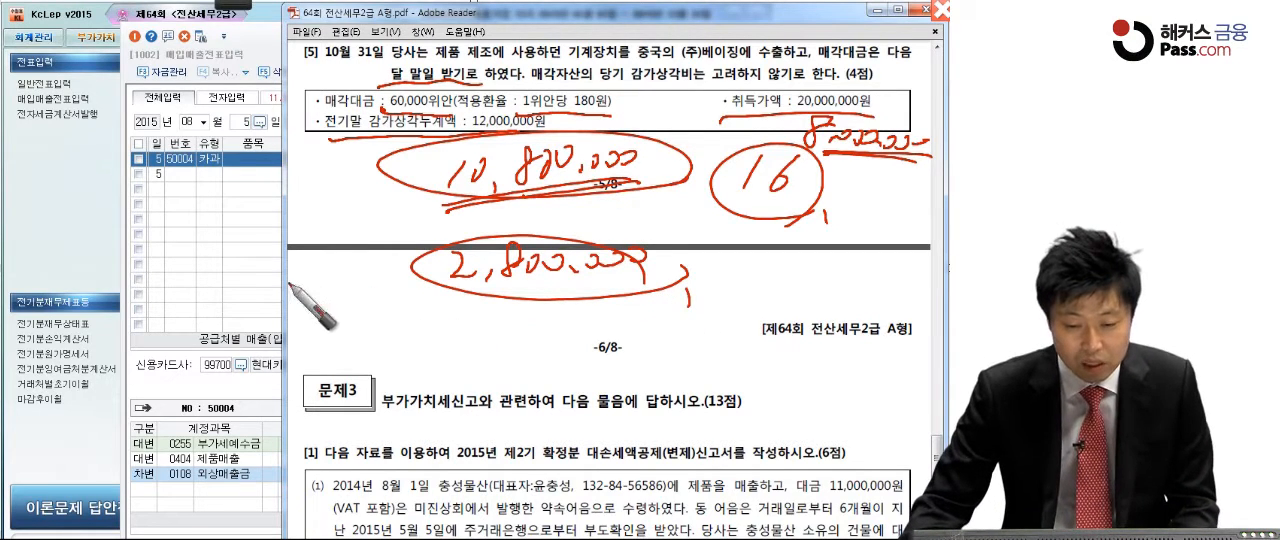
pyautogui.press('Escape')
# Step: Switch to KcLep and start a sales/purchase voucher dated October 31 with type 16 (수출)
pyautogui.click(257, 286)
pyautogui.click(203, 121)
pyautogui.click(194, 231)
pyautogui.write('31')
pyautogui.press('Return')
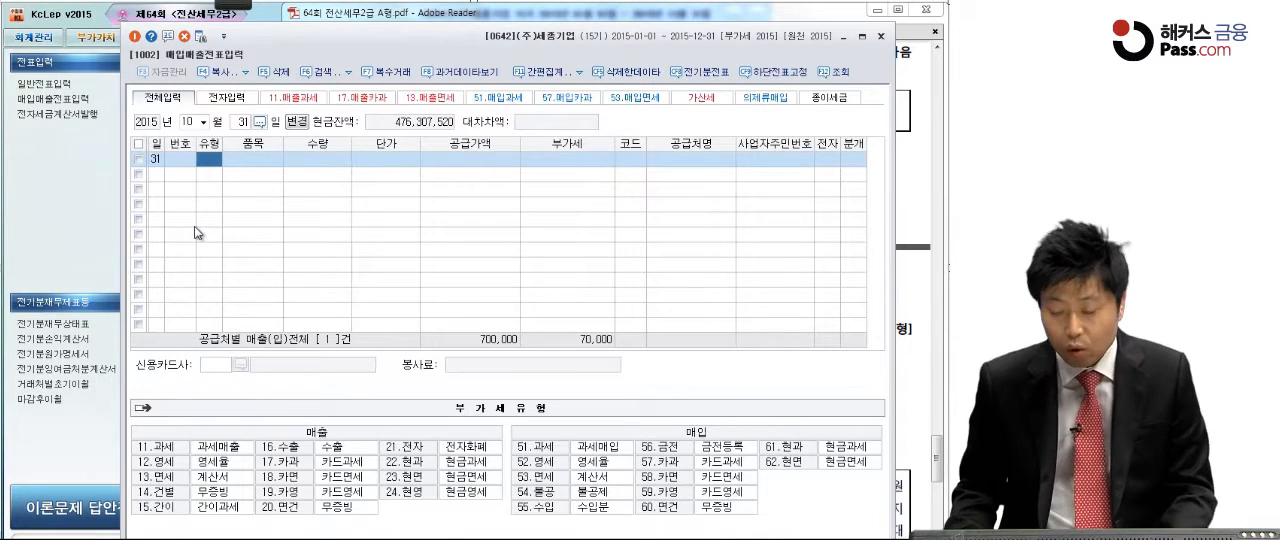
pyautogui.write('16')
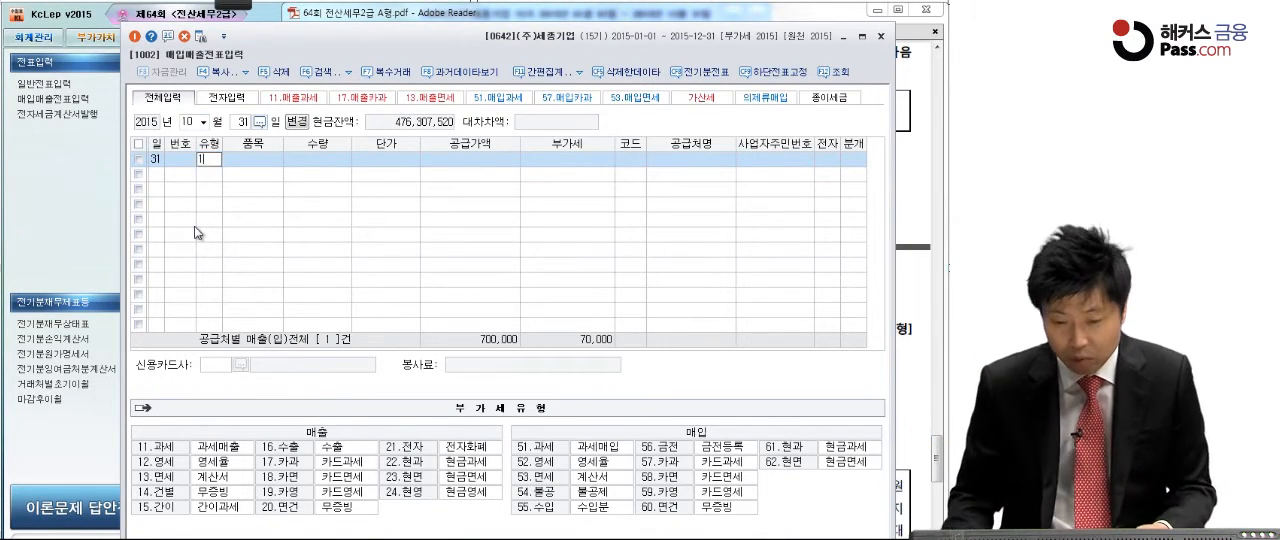
pyautogui.press('Return')
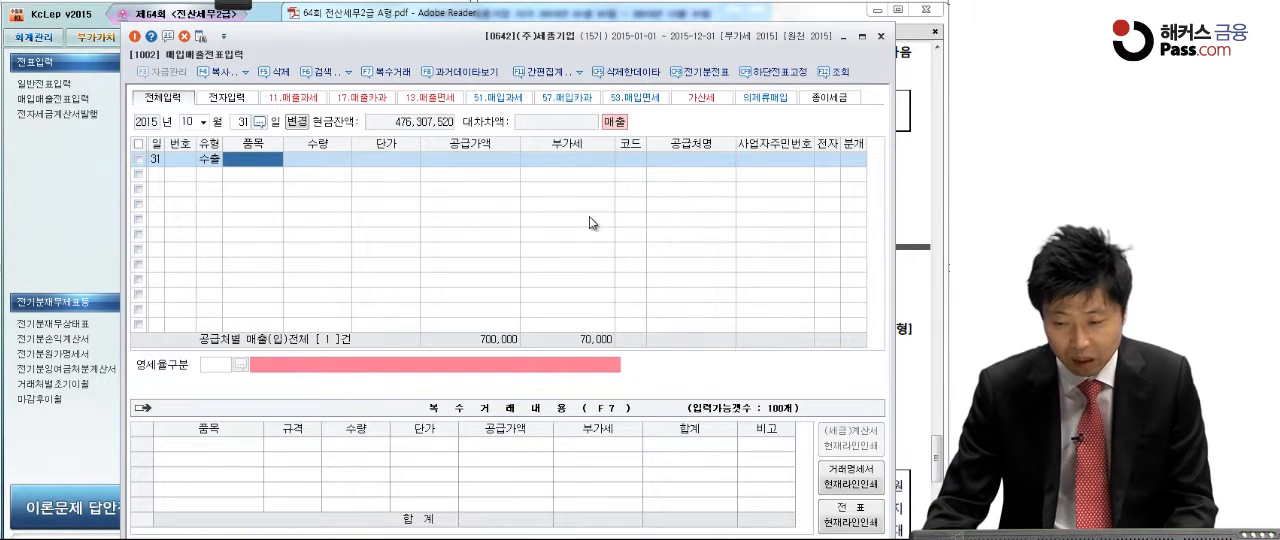
# Step: Enter a supply value of 10,800,000 for the export voucher and assign (주)베이징 as the trading partner
pyautogui.click(473, 159)
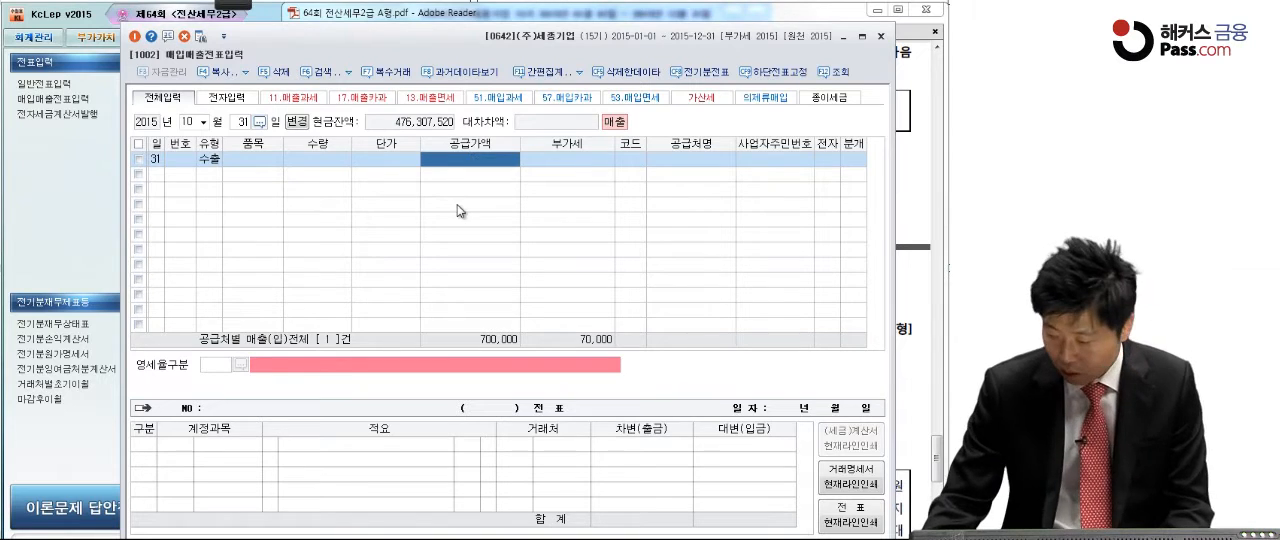
pyautogui.write('10,800,')
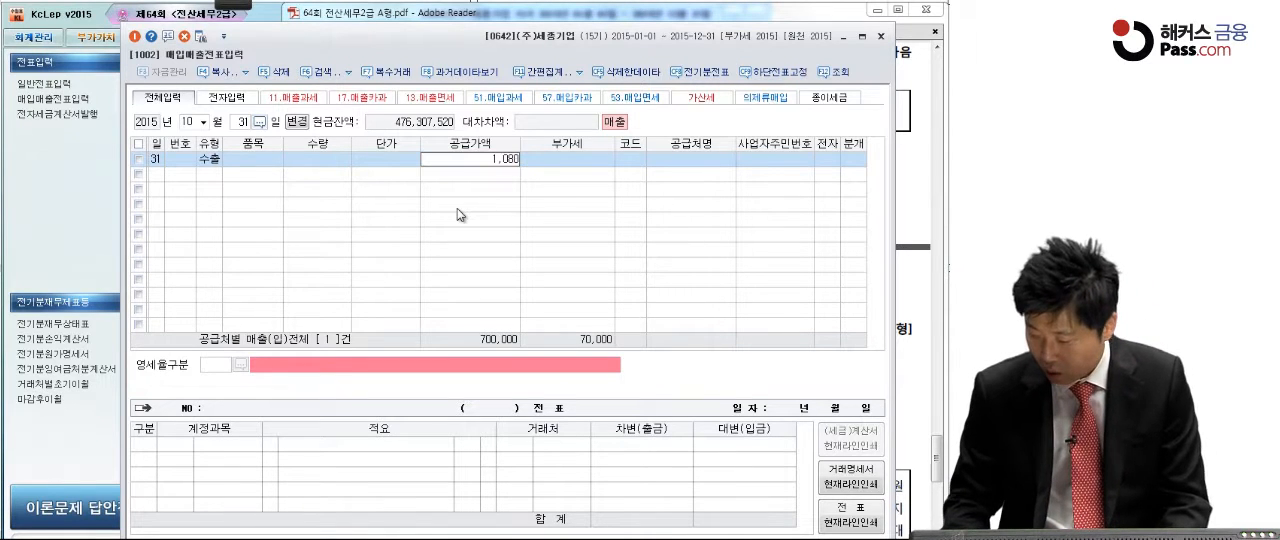
pyautogui.write('000')
pyautogui.press('Return')
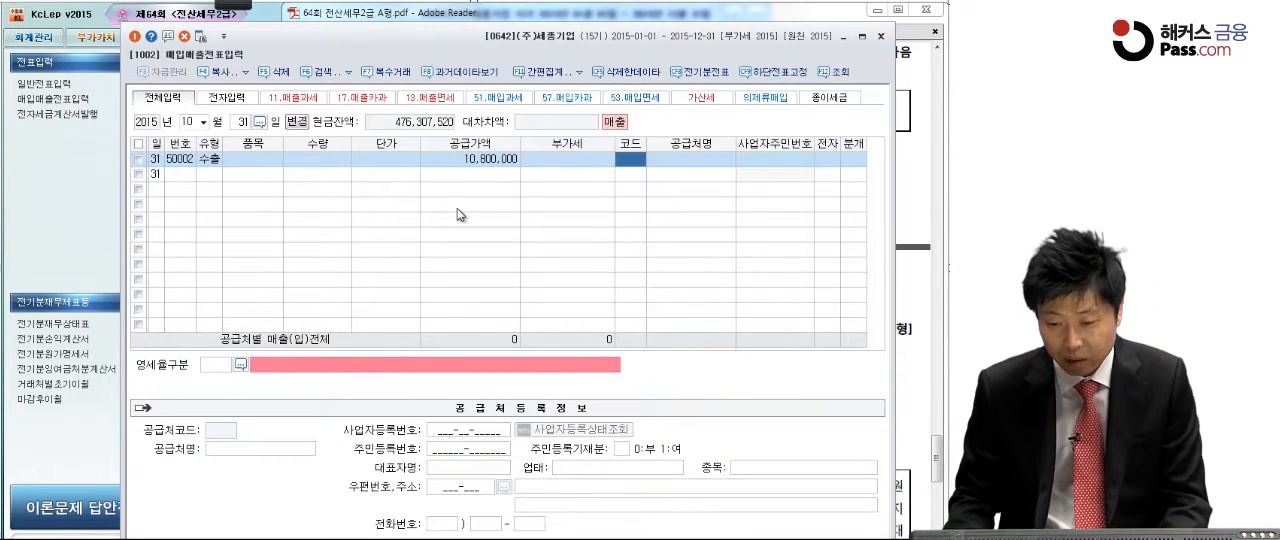
pyautogui.write('베이')
pyautogui.press('Return')
pyautogui.press('Return')
pyautogui.press('Return')
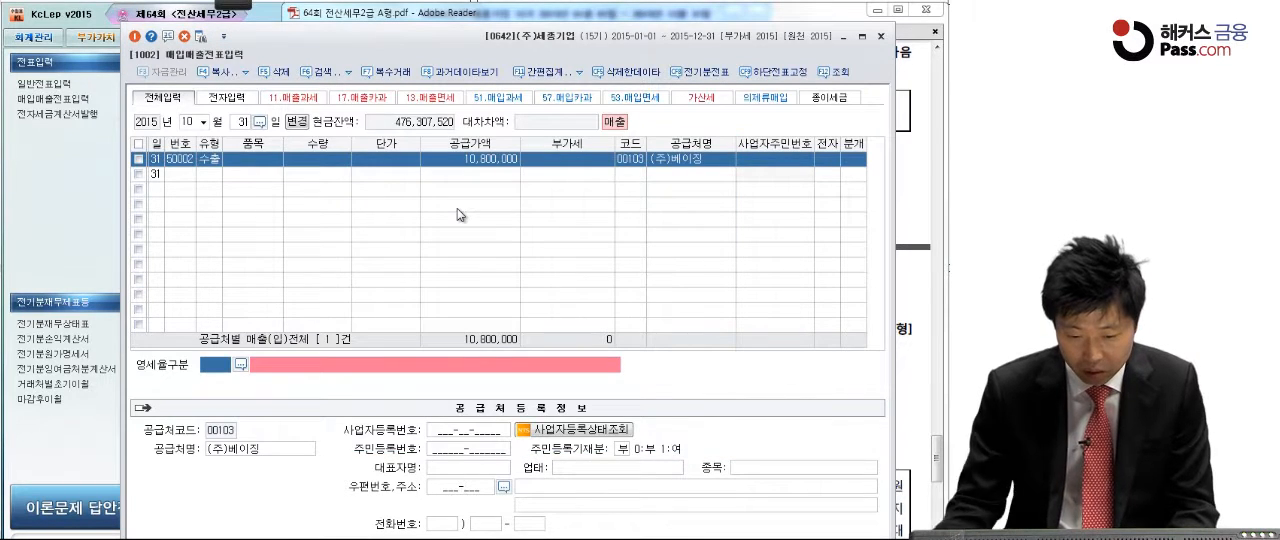
# Step: Set the zero-rate category to 1 직접수출(대행수출 포함) and the journal type to 혼합
pyautogui.click(240, 364)
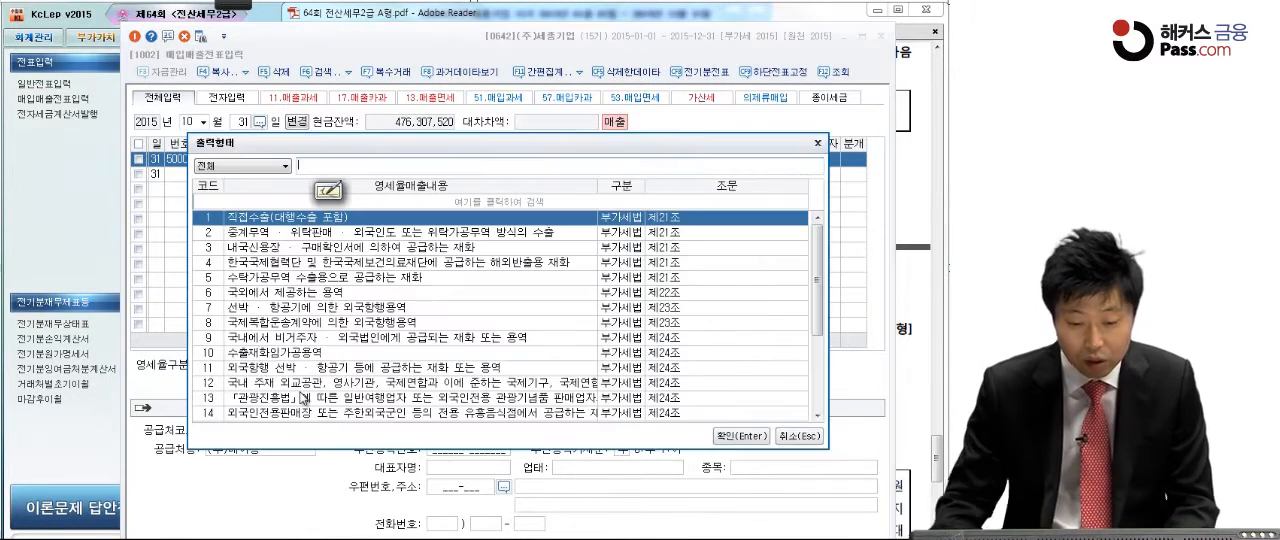
pyautogui.press('Return')
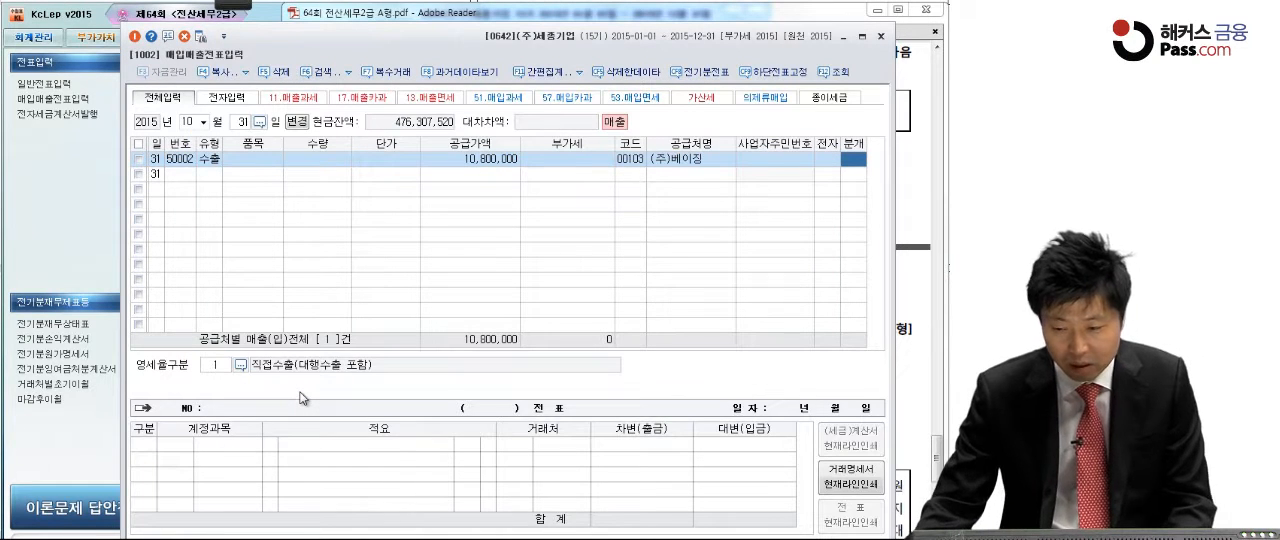
pyautogui.press('3')
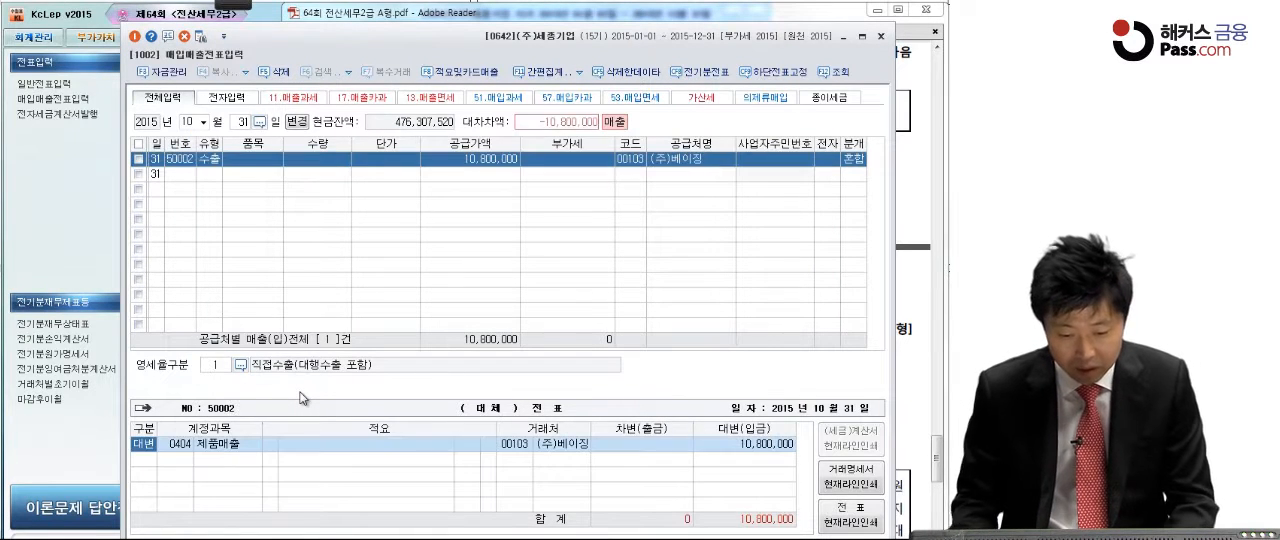
# Step: Change the credit line's account to 0206 기계장치 with an amount of 20,000,000
pyautogui.press('Return')
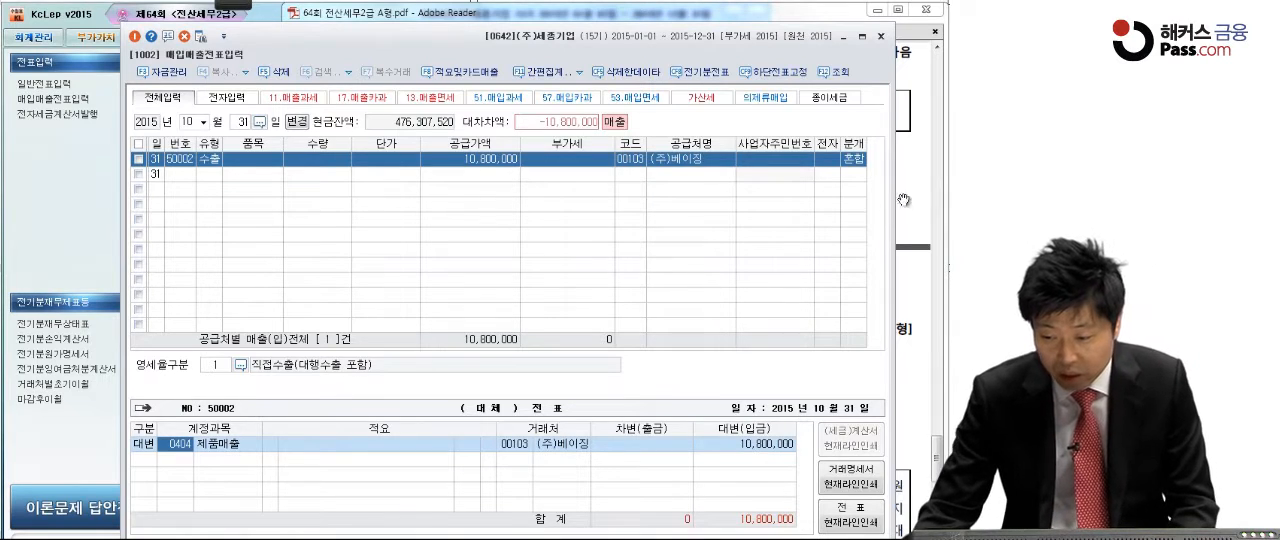
pyautogui.click(909, 162)
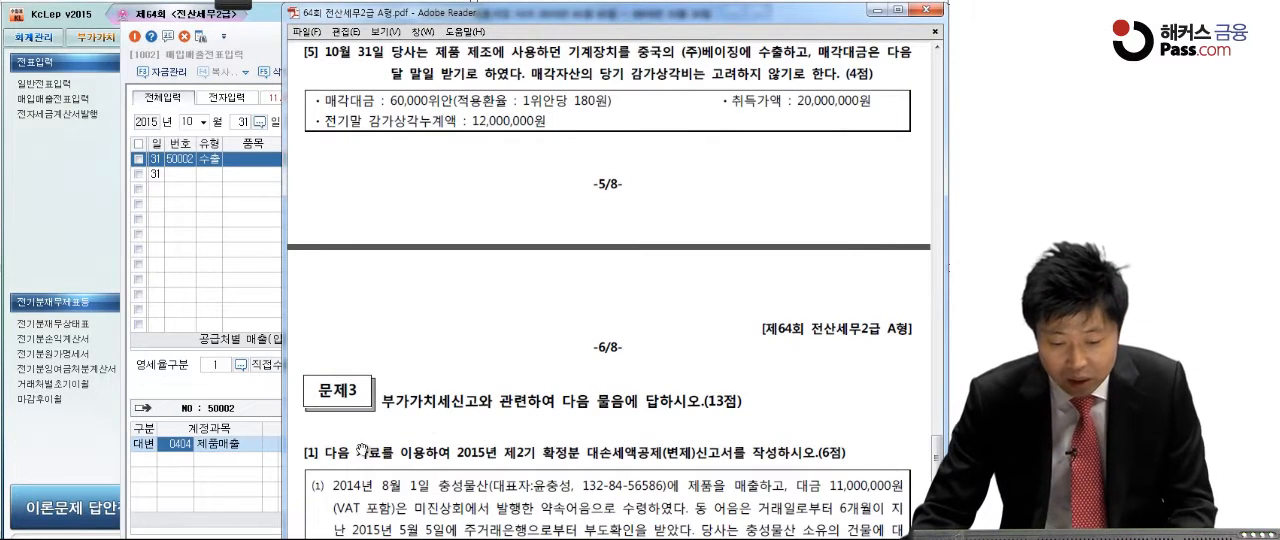
pyautogui.click(185, 448)
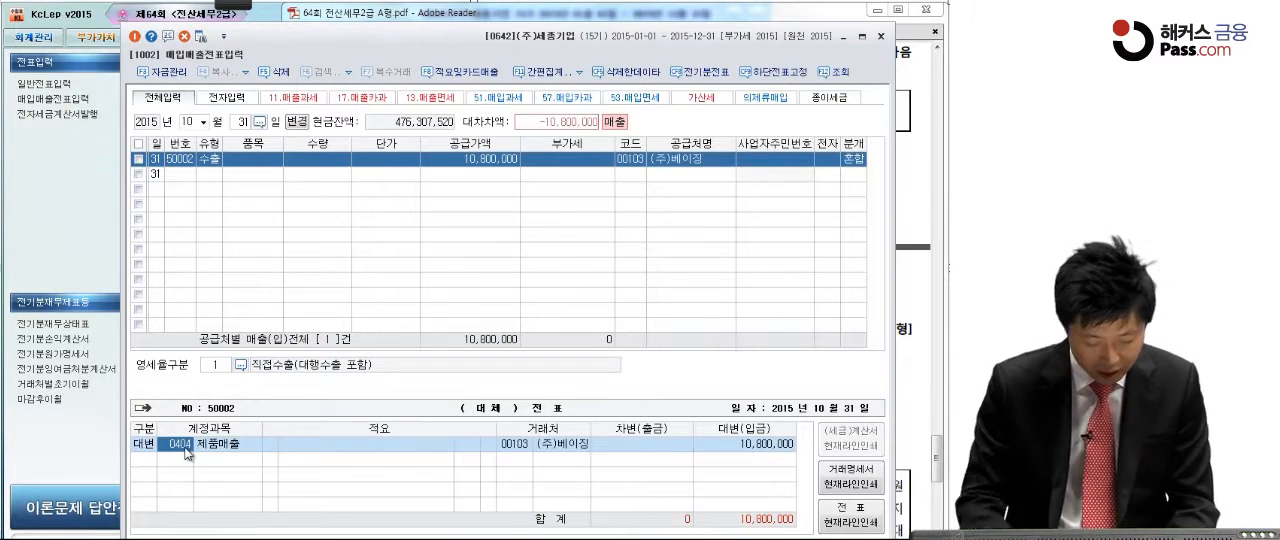
pyautogui.write('기계장')
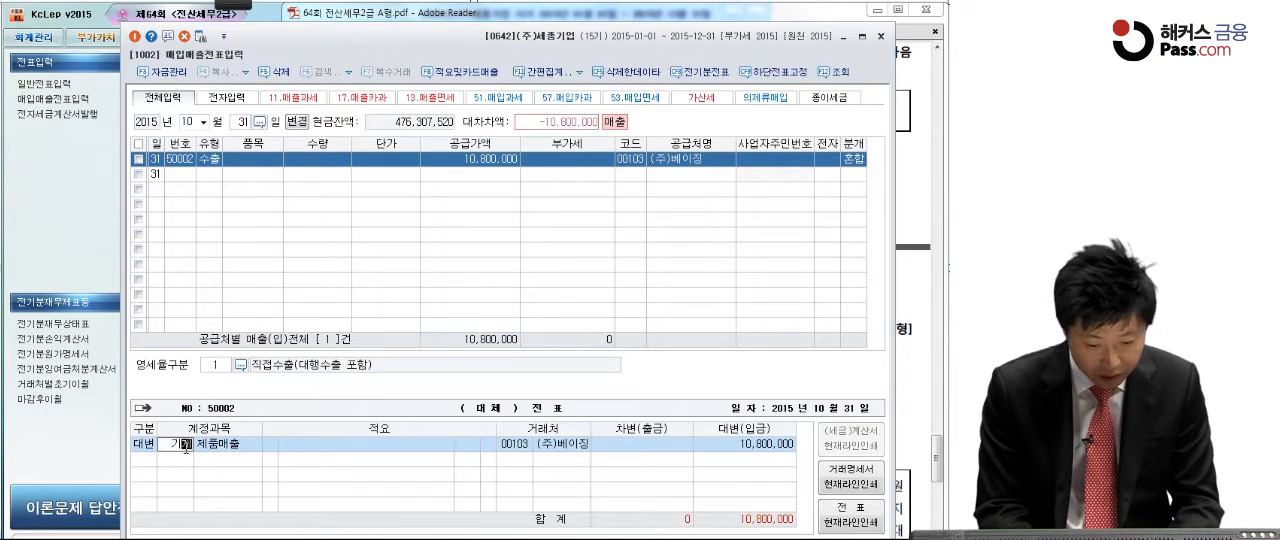
pyautogui.write('치')
pyautogui.press('Return')
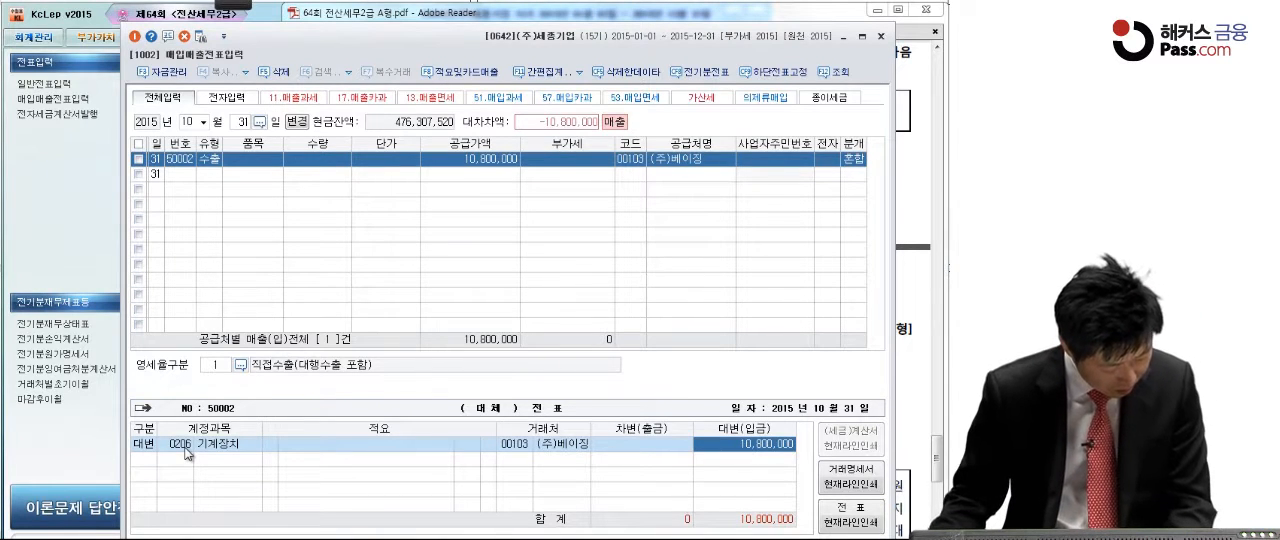
pyautogui.write('20,000')
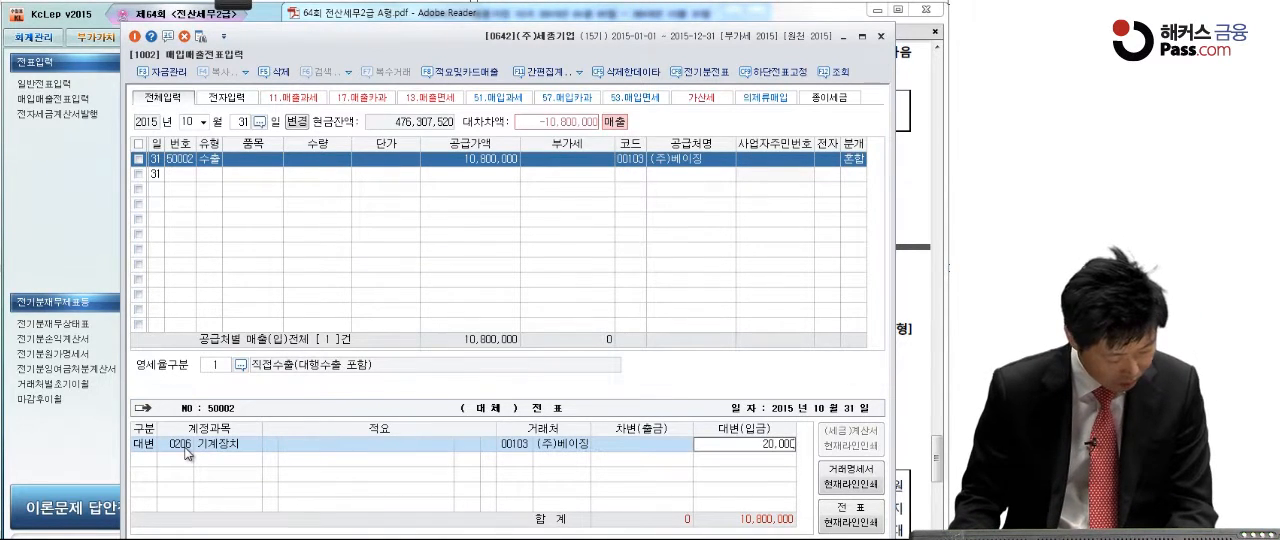
pyautogui.write(',0000')
pyautogui.press('Return')
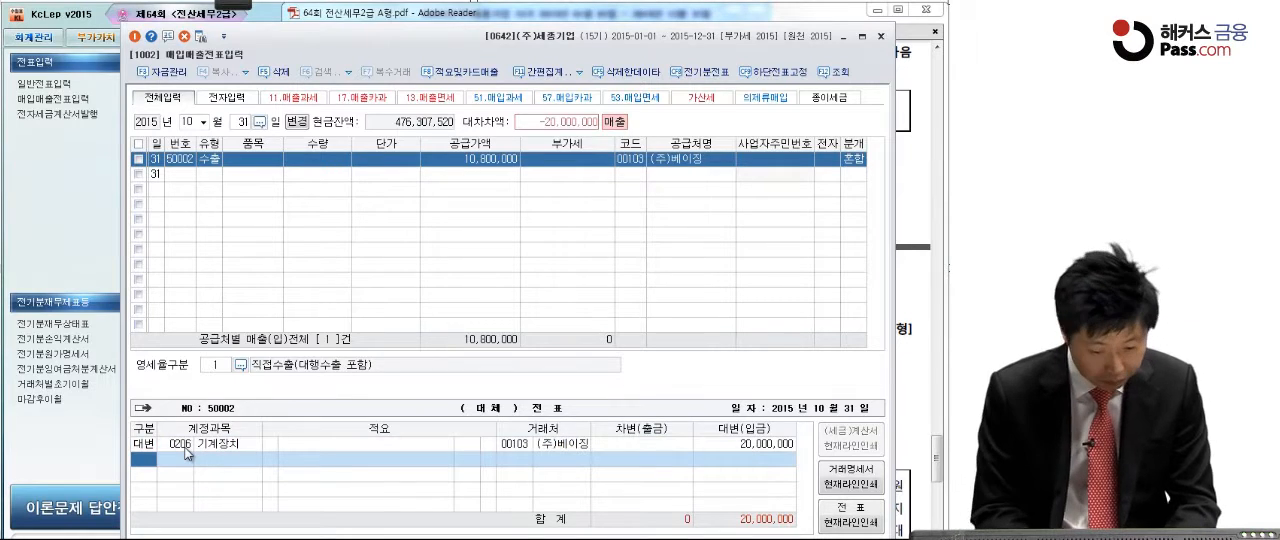
# Step: Add a debit line for account 0207 감가상각누계액 (기계장치) with an amount of 12,000,000
pyautogui.write('3')
pyautogui.write('감')
pyautogui.write('가상')
pyautogui.press('Return')
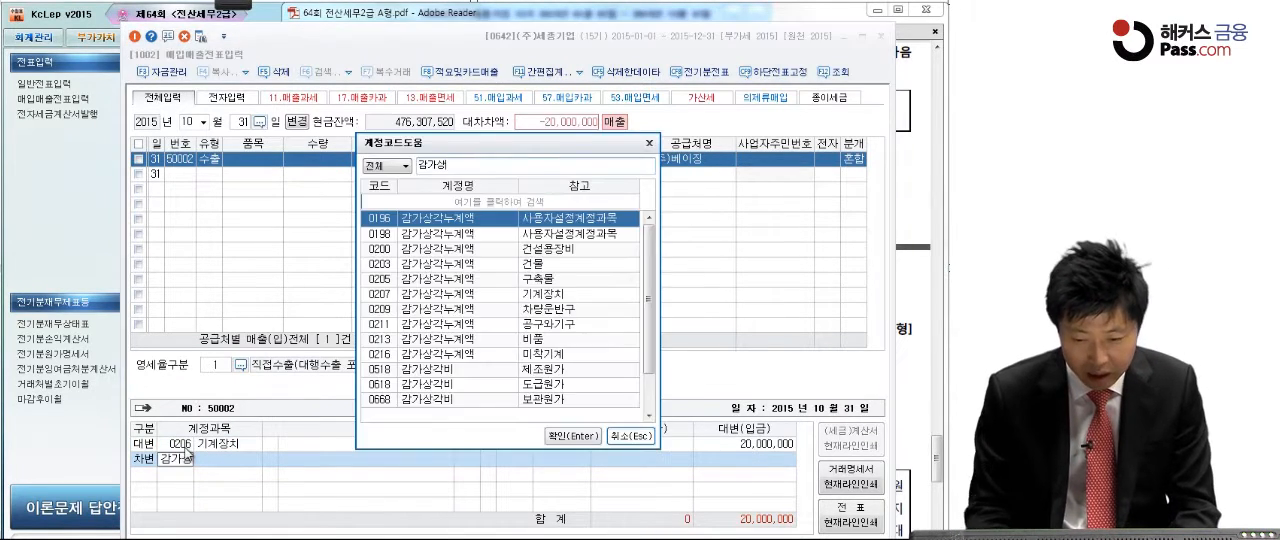
pyautogui.click(472, 297)
pyautogui.press('Return')
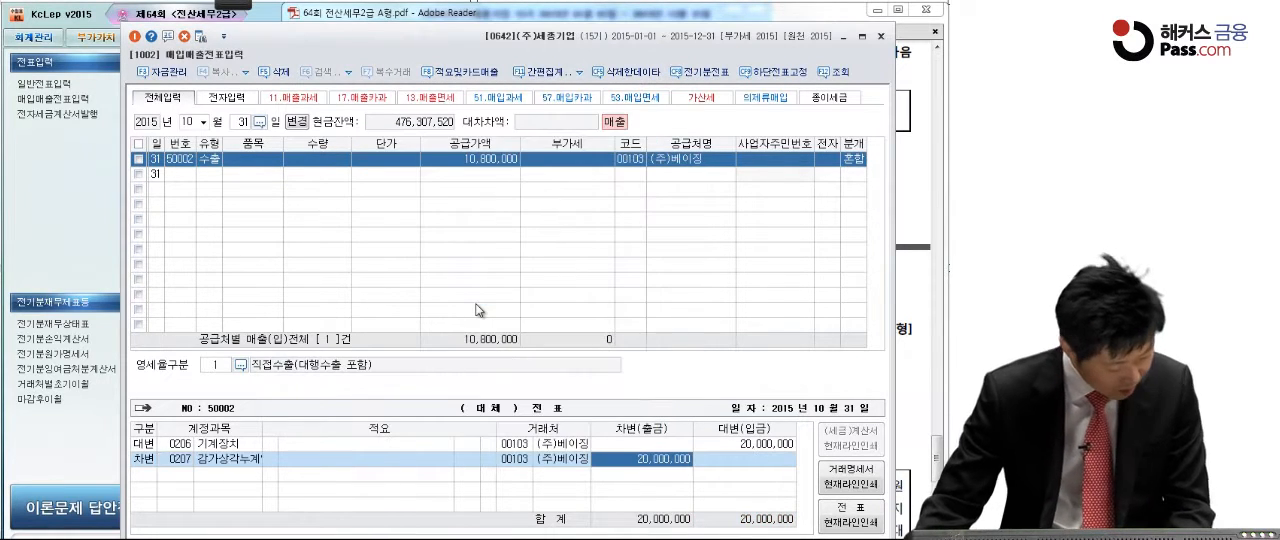
pyautogui.write('12,000,000')
pyautogui.press('Return')
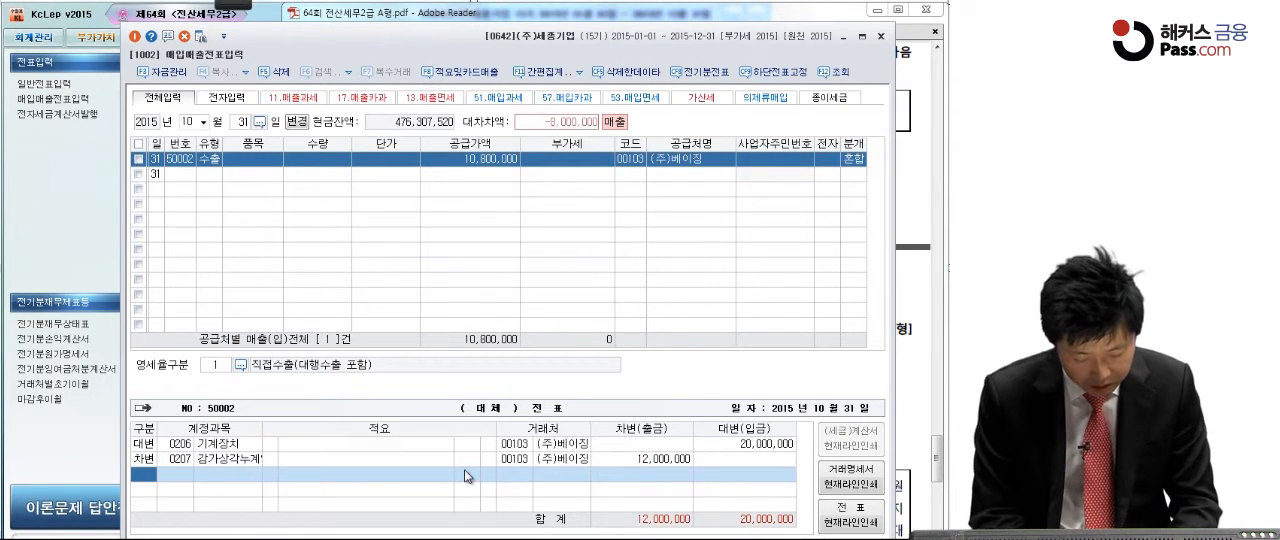
# Step: Add a debit line for account 0120 미수금 with an amount of 10,800,000
pyautogui.write('3')
pyautogui.press('Return')
pyautogui.write('미수금')
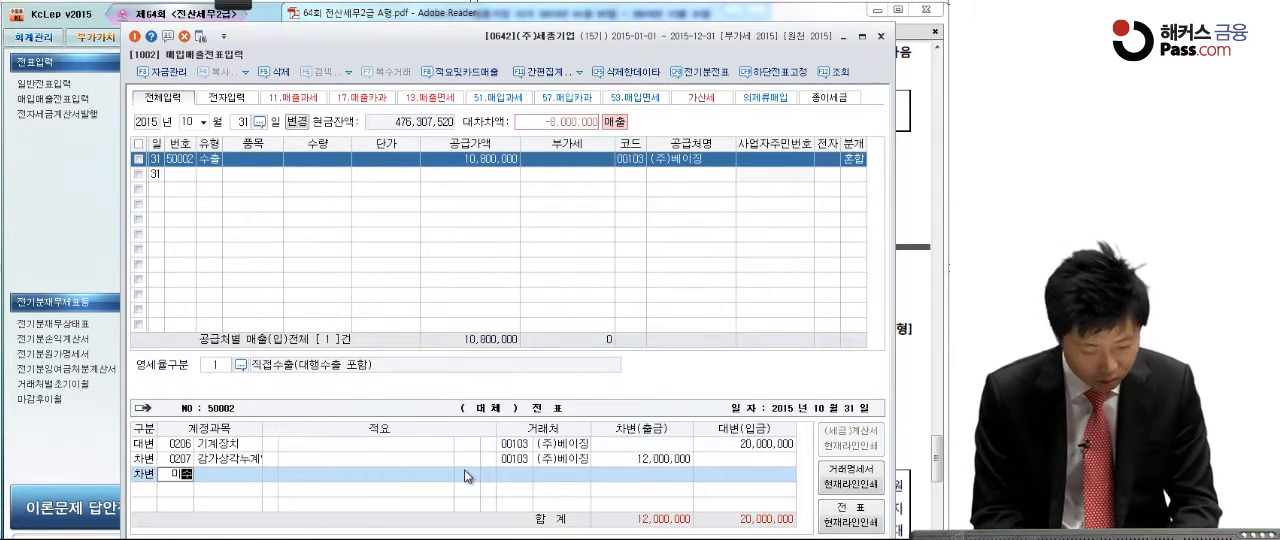
pyautogui.press('Return')
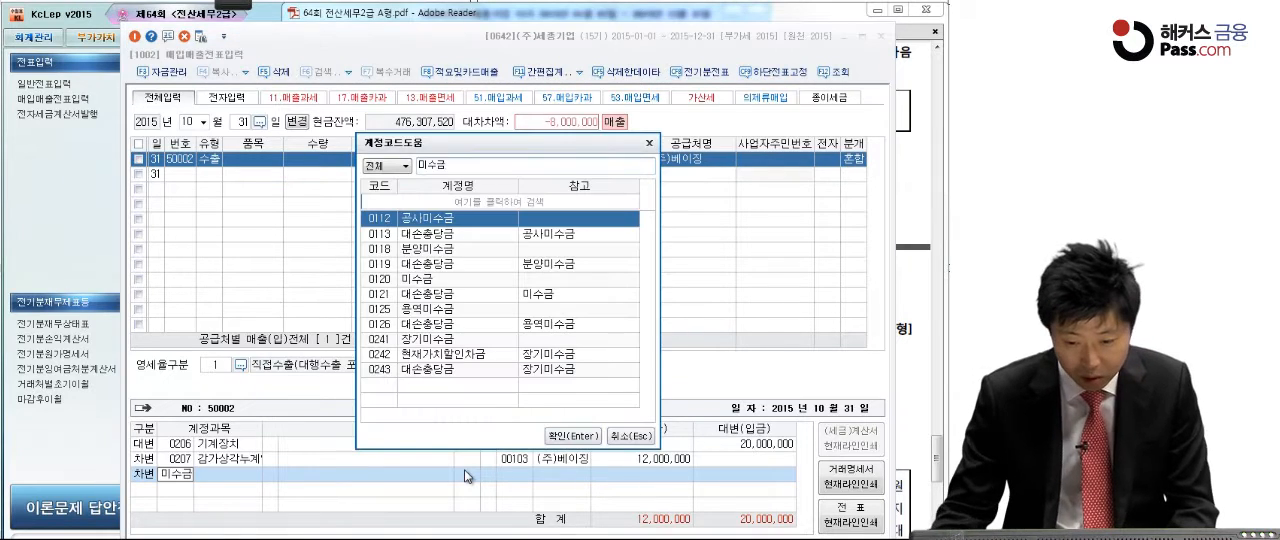
pyautogui.click(455, 279)
pyautogui.press('Return')
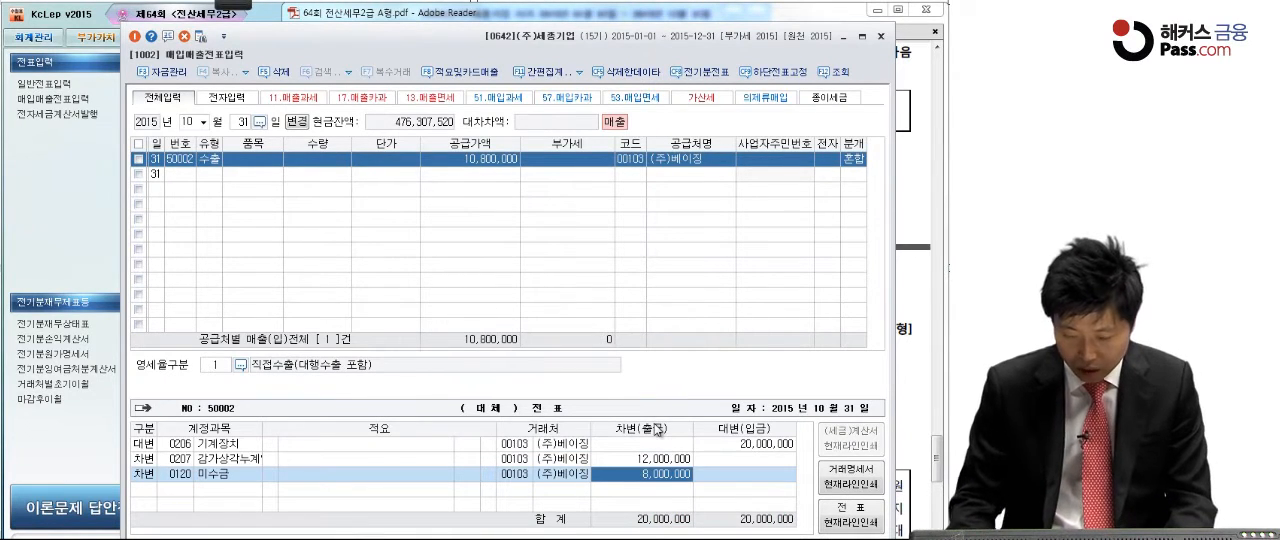
pyautogui.write('10,800,00')
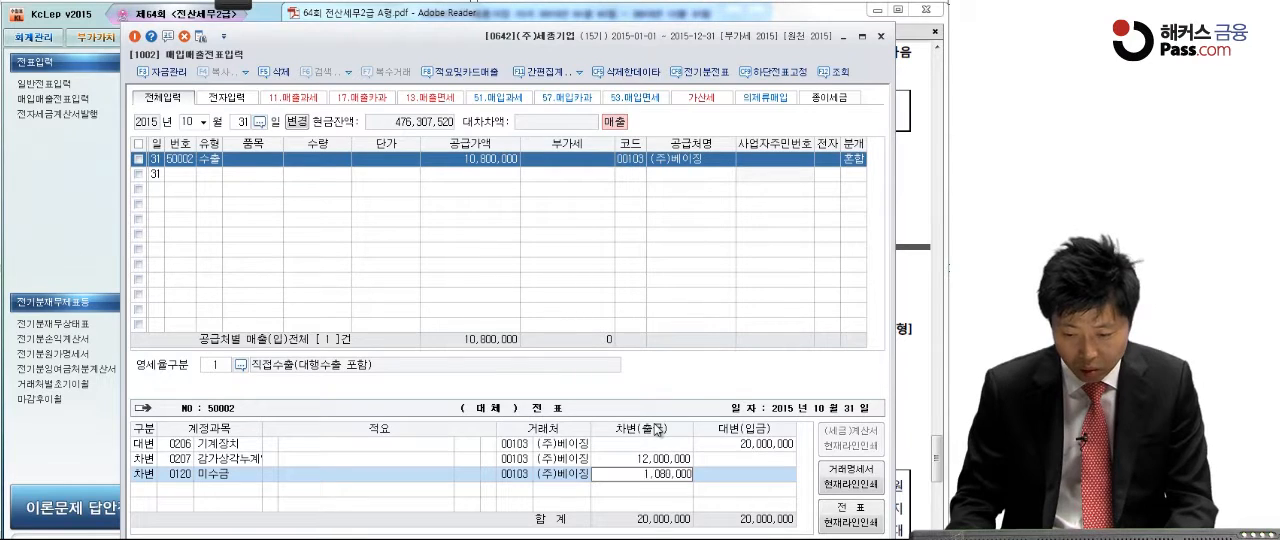
pyautogui.write('0')
pyautogui.press('Return')
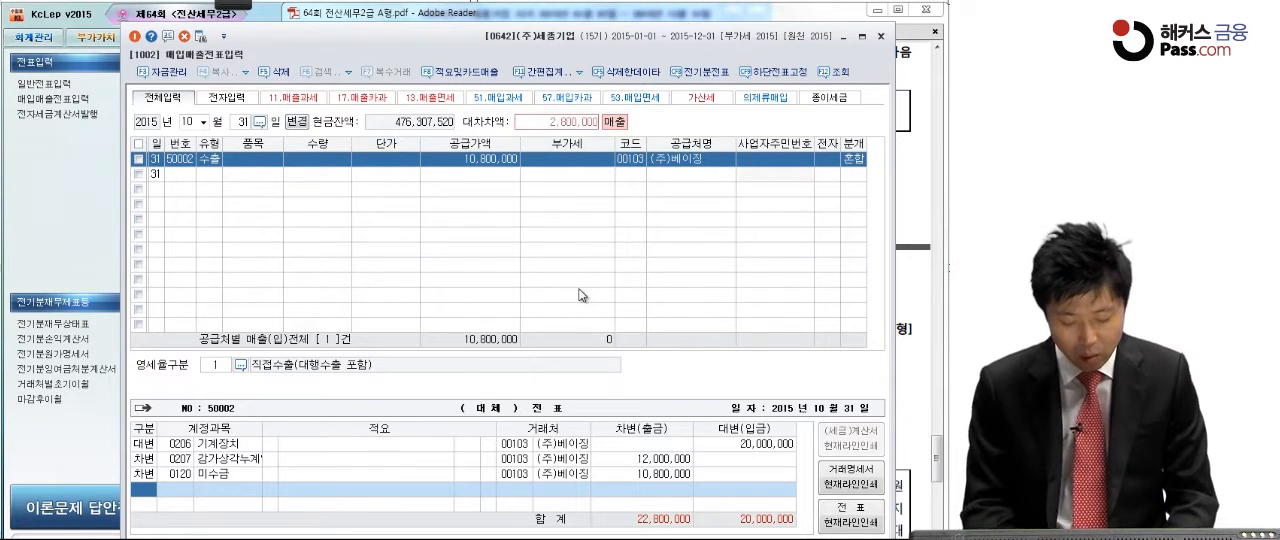
# Step: Add a credit line for account 0914 유형자산처분이익 with an amount of 2,800,000
pyautogui.write('4유형자')
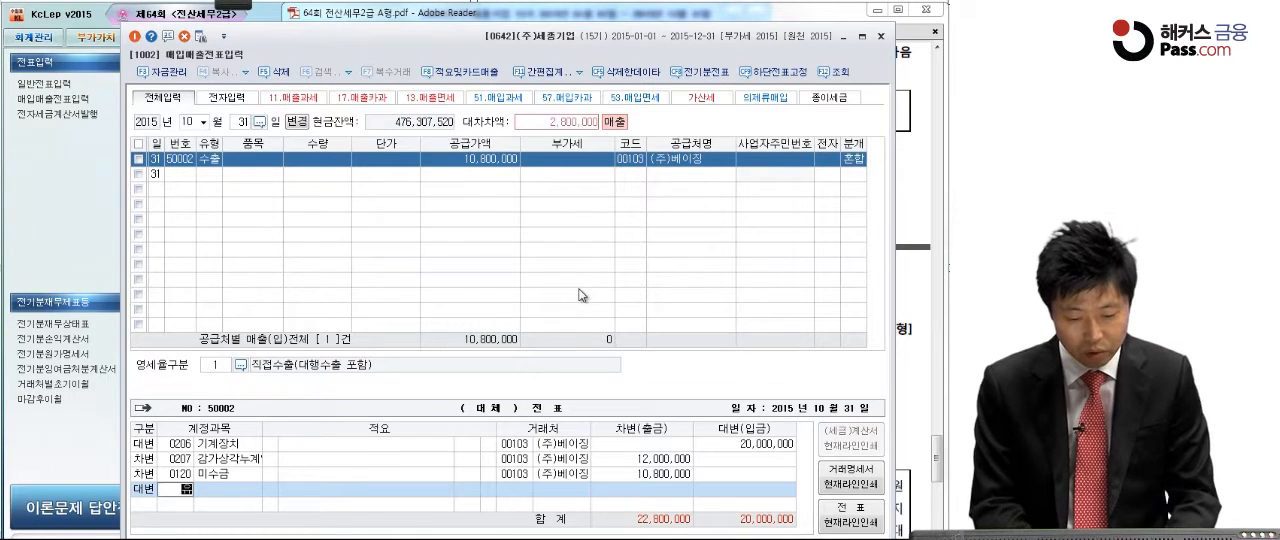
pyautogui.press('Return')
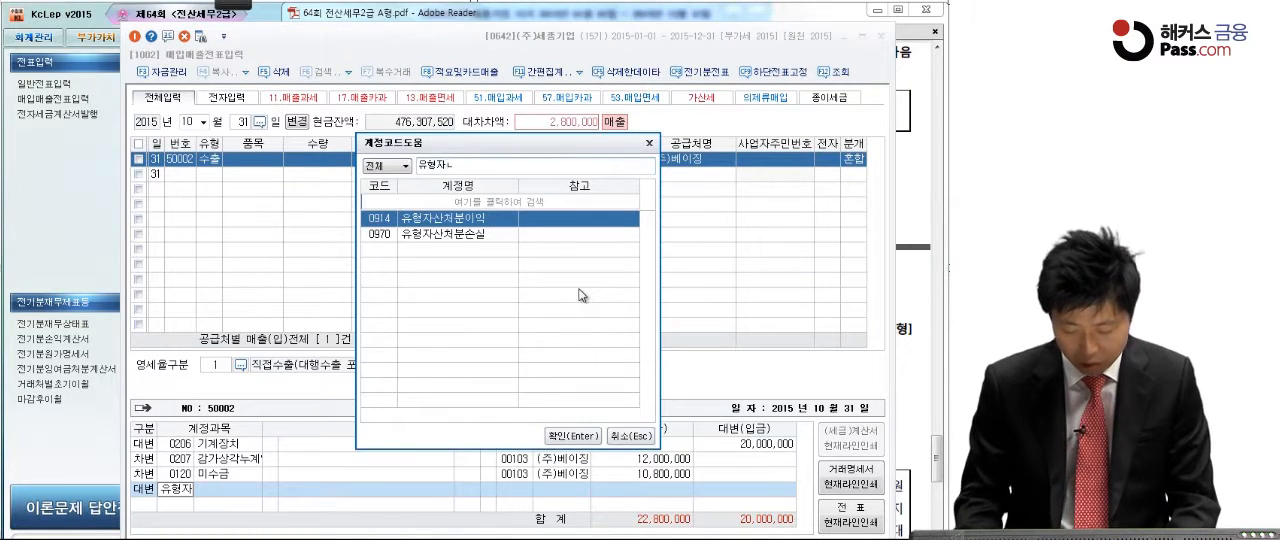
pyautogui.press('Return')
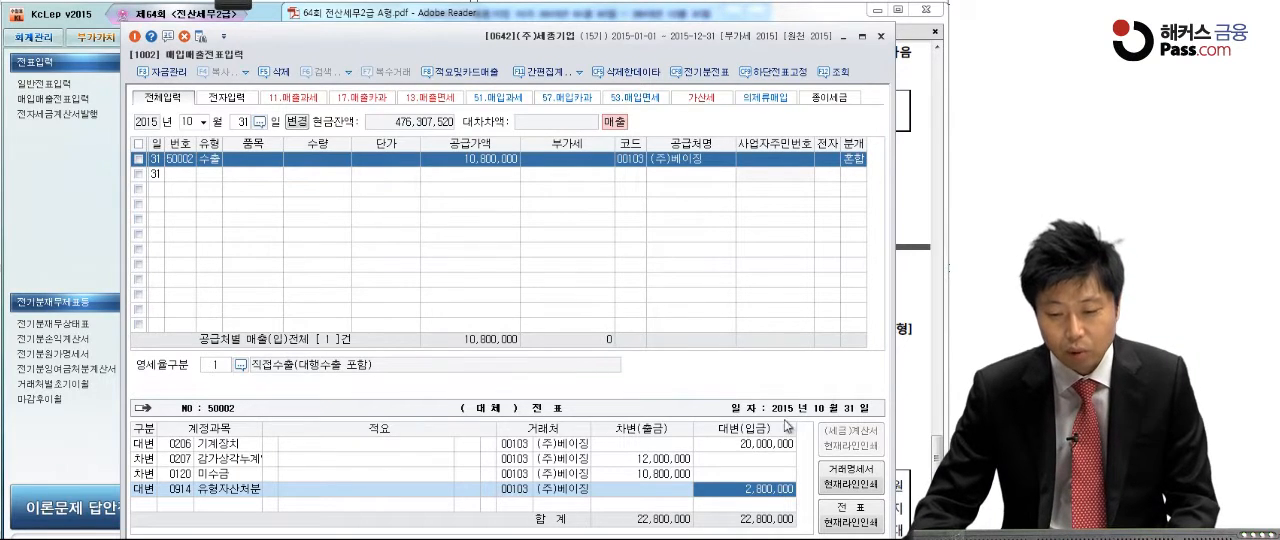
# Step: Close the 매입매출전표입력 window and bring 문제3 item [1] of the exam PDF into view
pyautogui.click(918, 321)
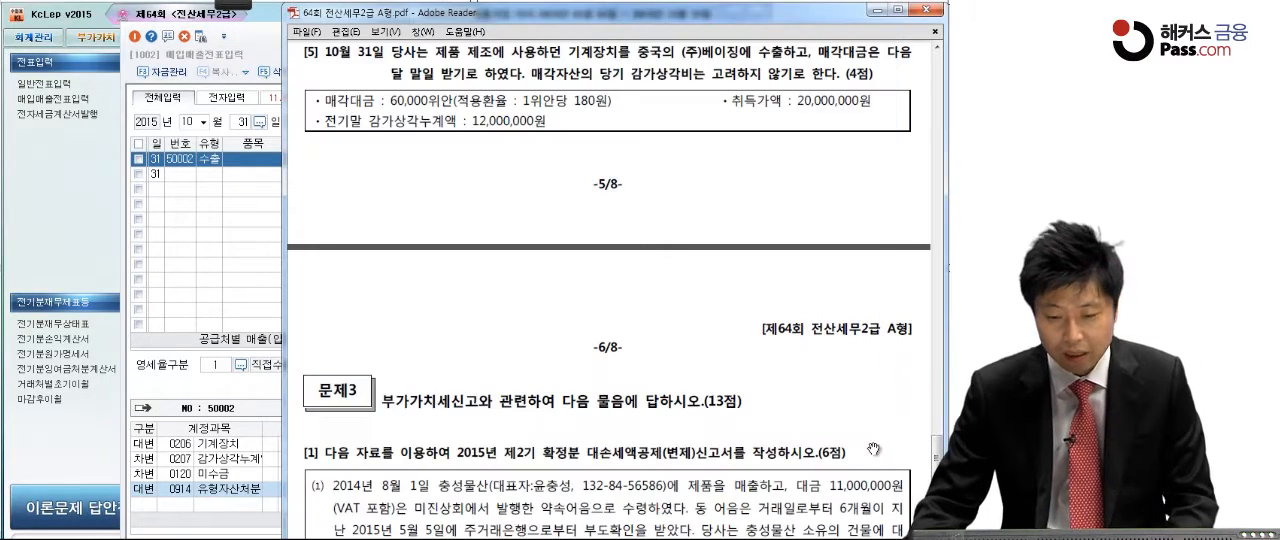
pyautogui.scroll(-5, 861, 463)
pyautogui.scroll(-2, 854, 284)
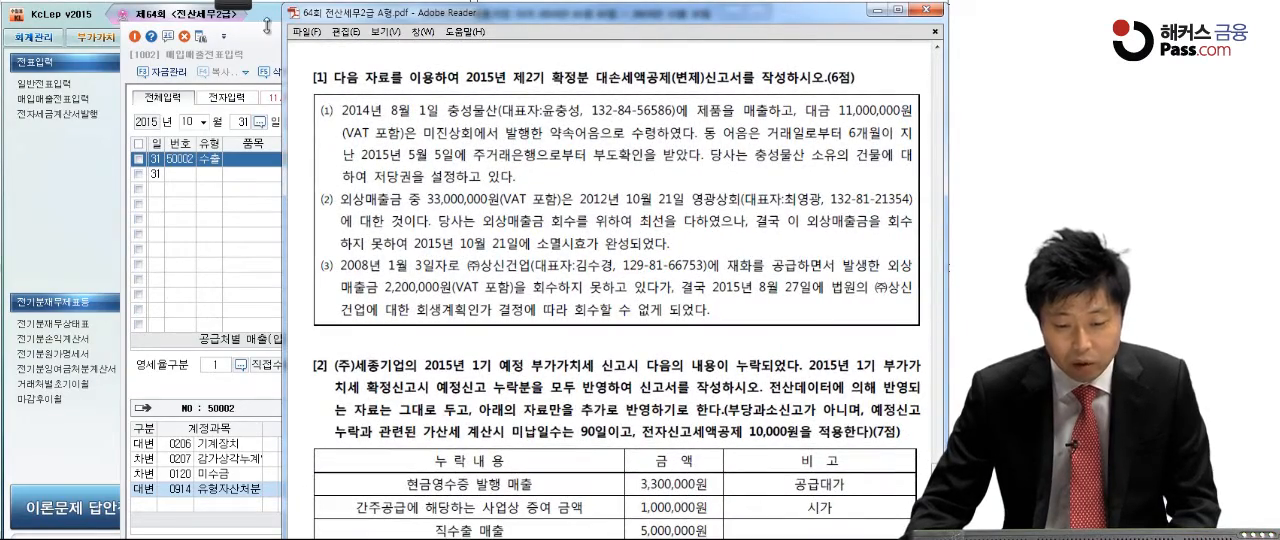
pyautogui.click(266, 33)
pyautogui.click(879, 36)
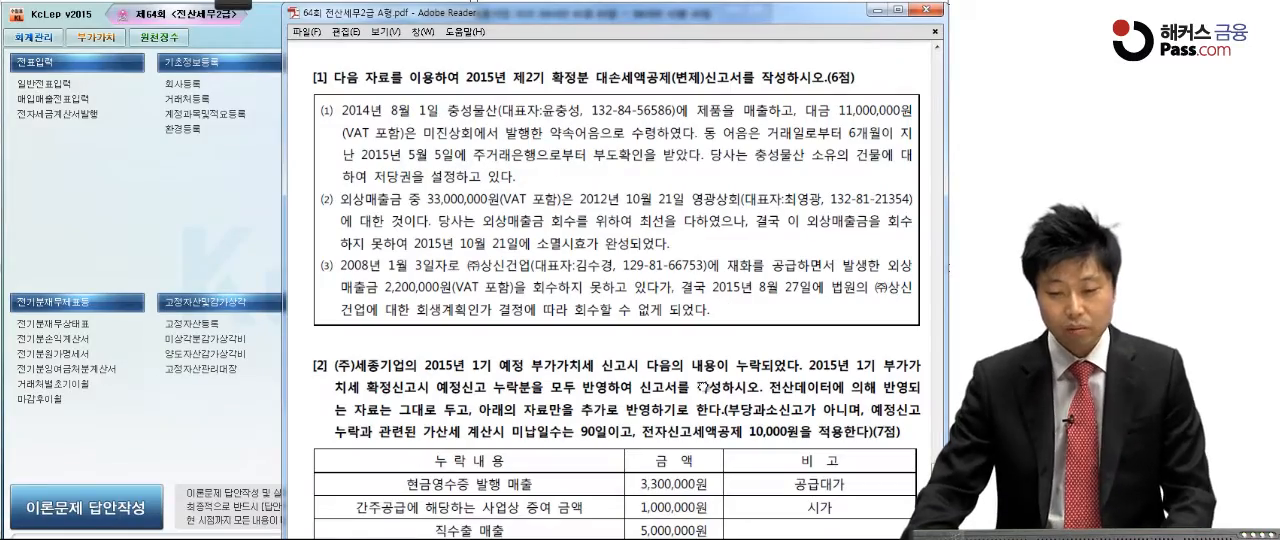
pyautogui.scroll(2, 706, 461)
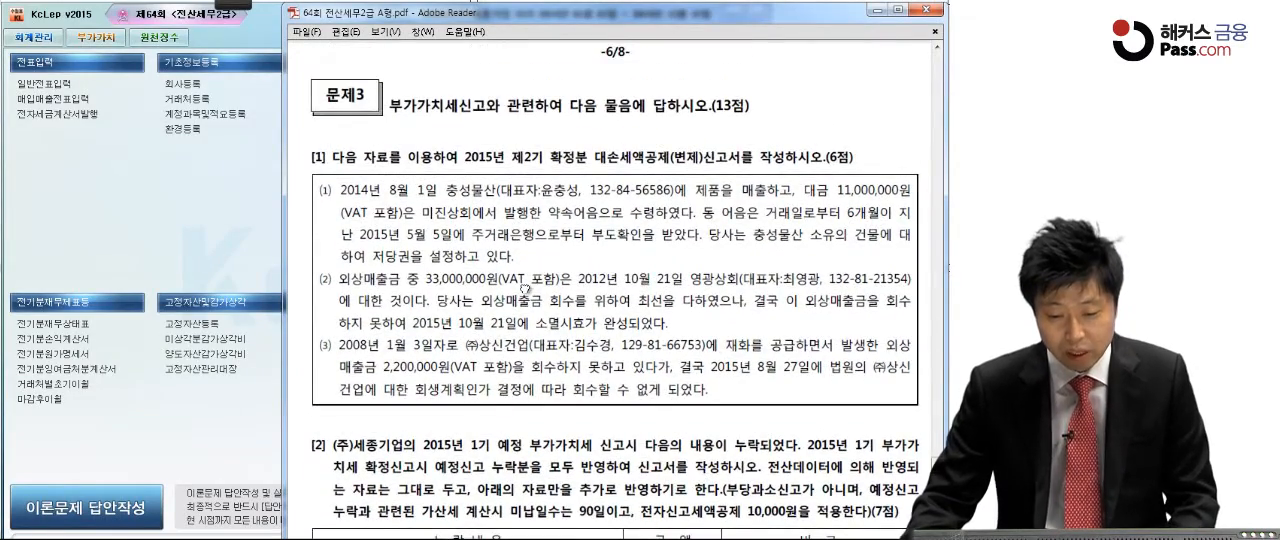
pyautogui.scroll(-2, 525, 290)
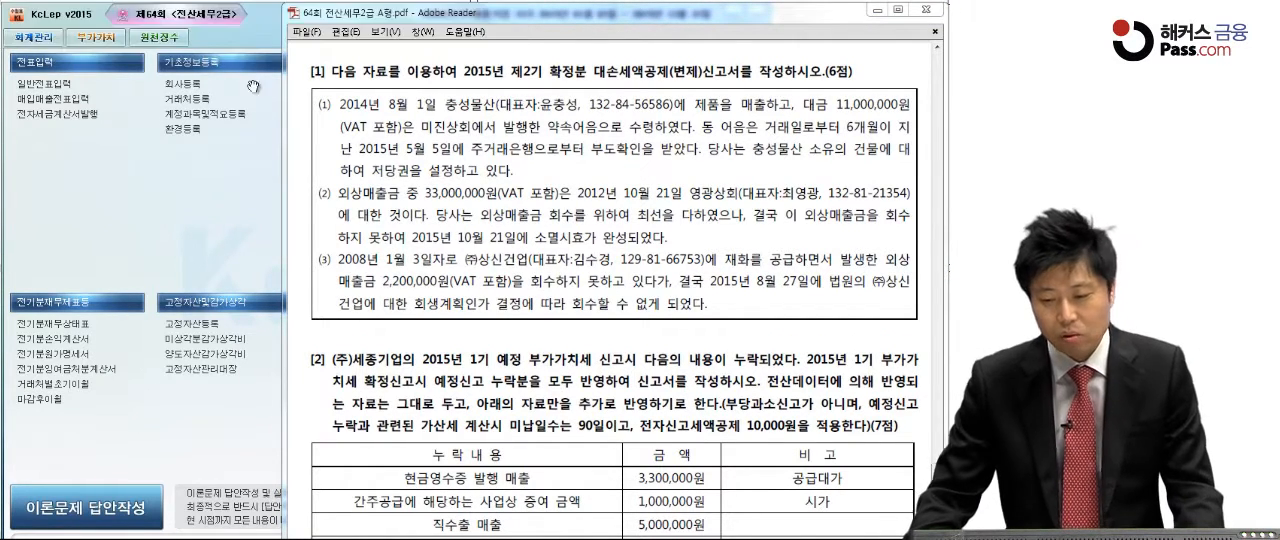
# Step: Underline 대손세액공제(변제)신고서 in item [1], mark the 2015년 5월 5일 default date and 저당권 in case (1), and write an X on it
pyautogui.click(170, 63)
pyautogui.moveTo(586, 83); pyautogui.dragTo(750, 83)
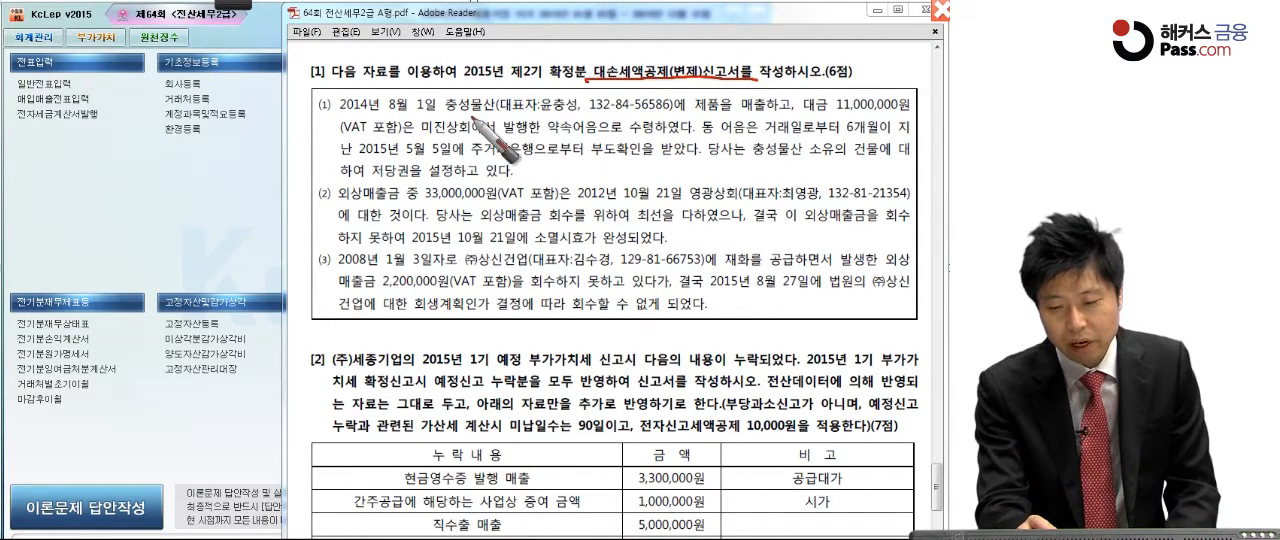
pyautogui.click(853, 117)
pyautogui.click(566, 132)
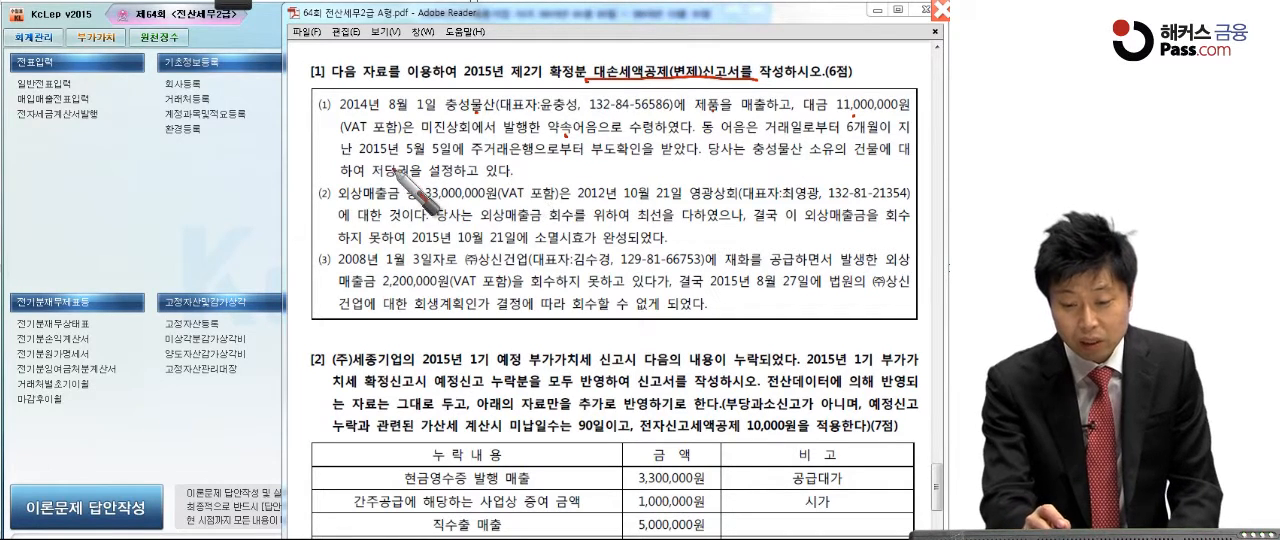
pyautogui.moveTo(352, 157); pyautogui.dragTo(455, 152)
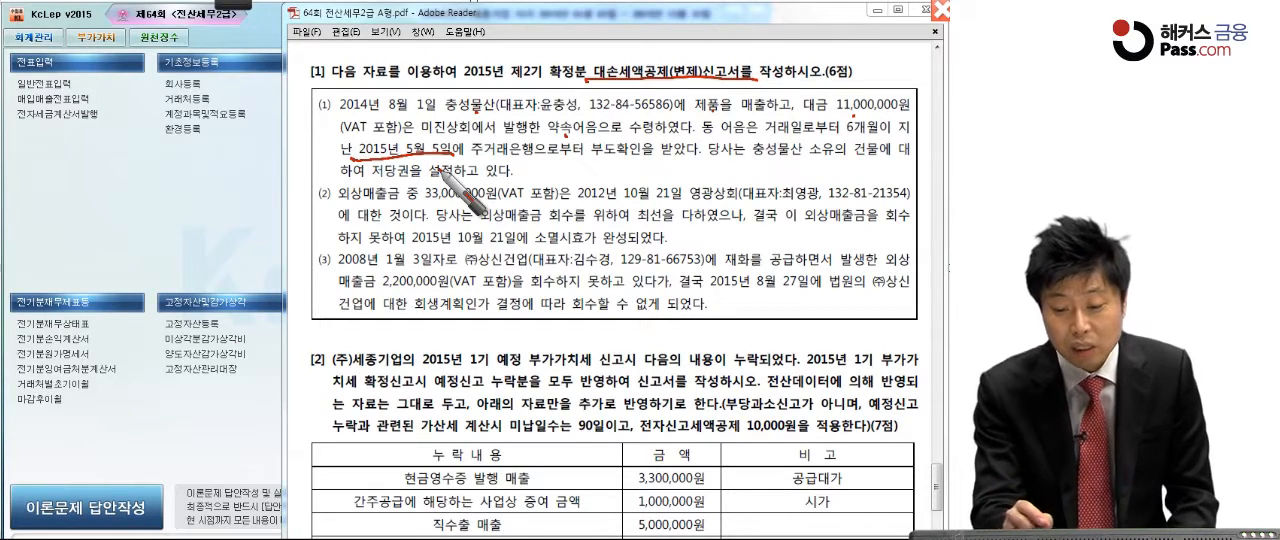
pyautogui.moveTo(548, 162); pyautogui.dragTo(555, 186)
pyautogui.moveTo(585, 165)
pyautogui.mouseDown()
pyautogui.moveTo(589, 187)
pyautogui.moveTo(603, 170)
pyautogui.moveTo(543, 175)
pyautogui.moveTo(613, 154)
pyautogui.moveTo(577, 213)
pyautogui.mouseUp()
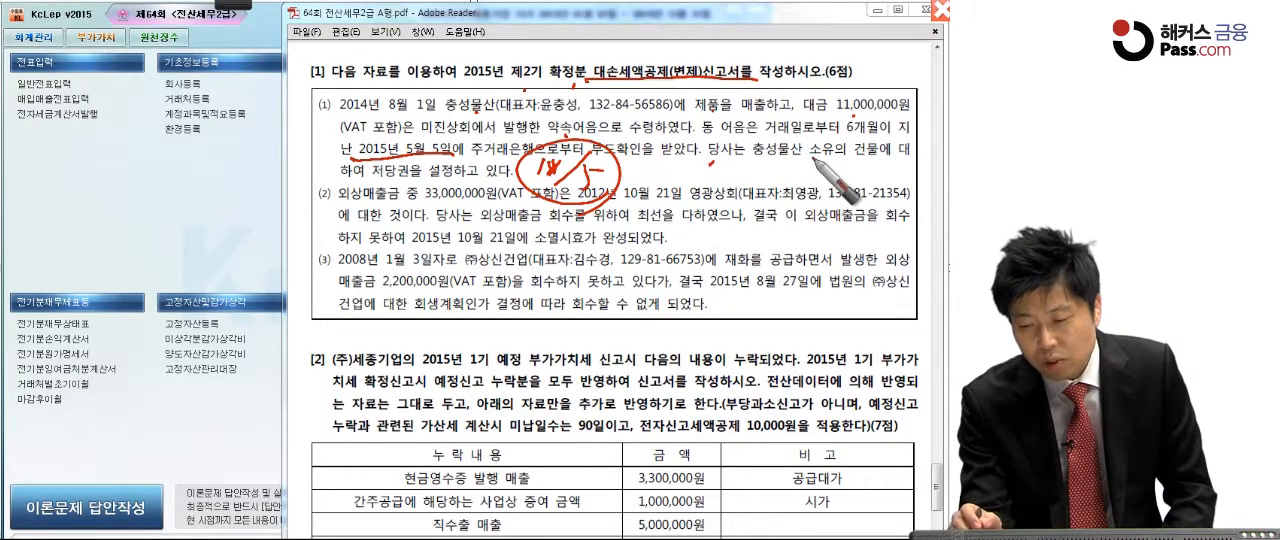
pyautogui.moveTo(373, 179); pyautogui.dragTo(476, 179)
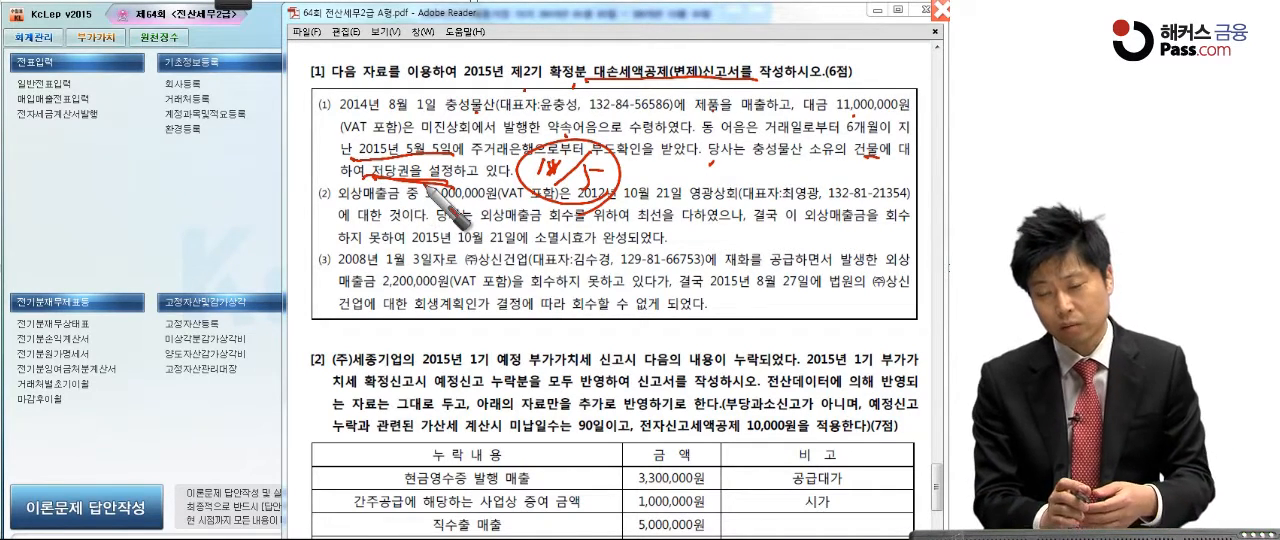
pyautogui.moveTo(670, 148)
pyautogui.mouseDown()
pyautogui.moveTo(668, 176)
pyautogui.moveTo(714, 148)
pyautogui.moveTo(700, 192)
pyautogui.mouseUp()
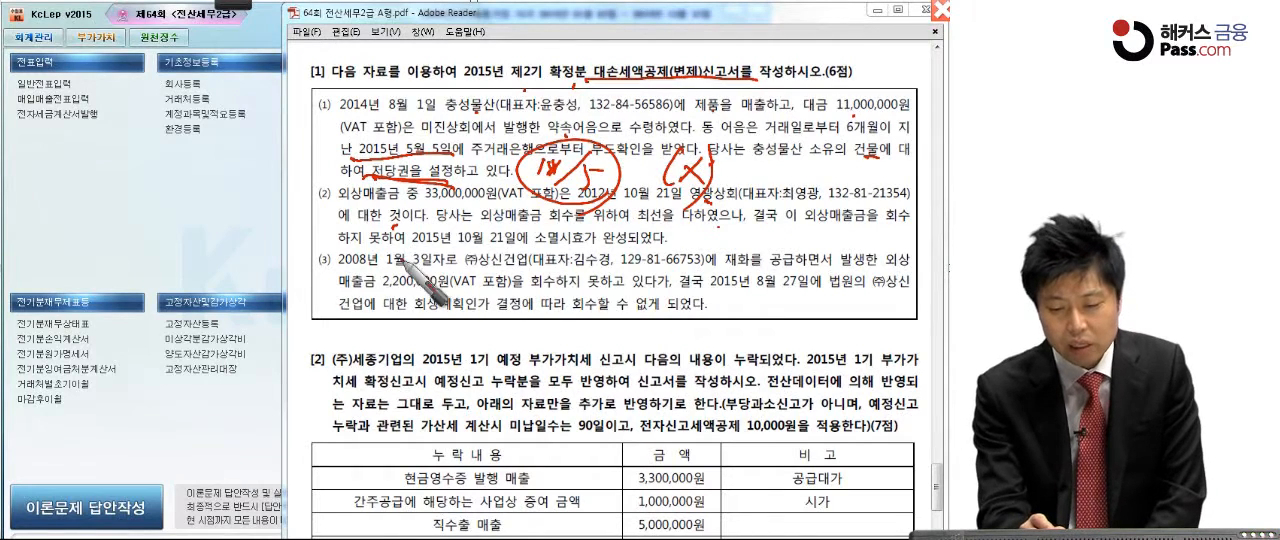
# Step: Underline 2015년 10월 21일, box 소멸시효가 완성 in case (2), and circle the case number
pyautogui.moveTo(410, 247); pyautogui.dragTo(610, 245)
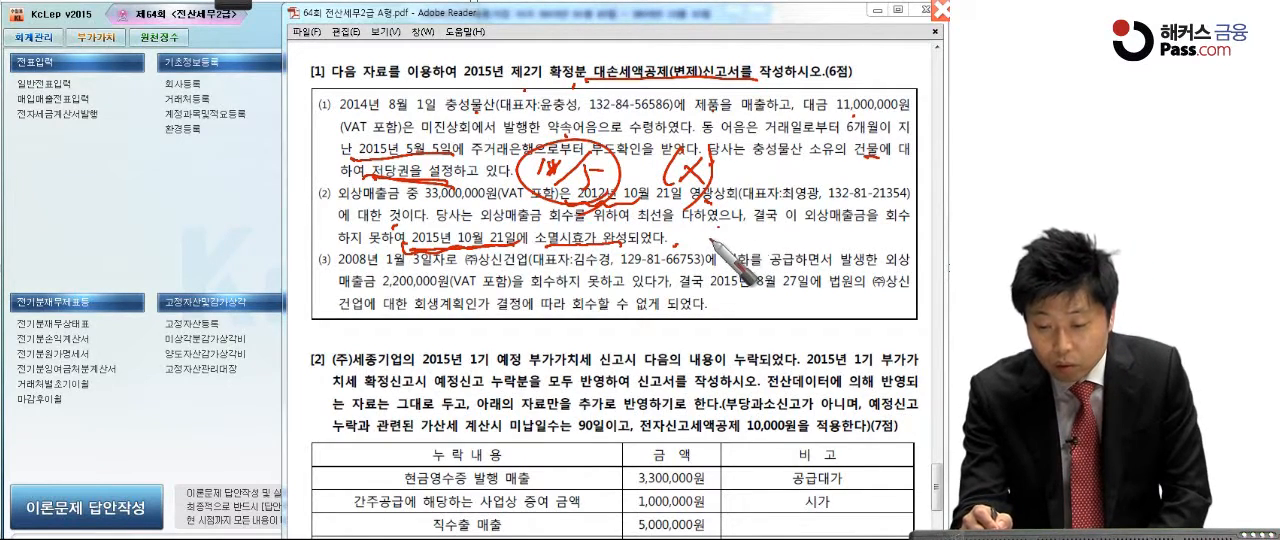
pyautogui.moveTo(535, 256); pyautogui.dragTo(622, 240)
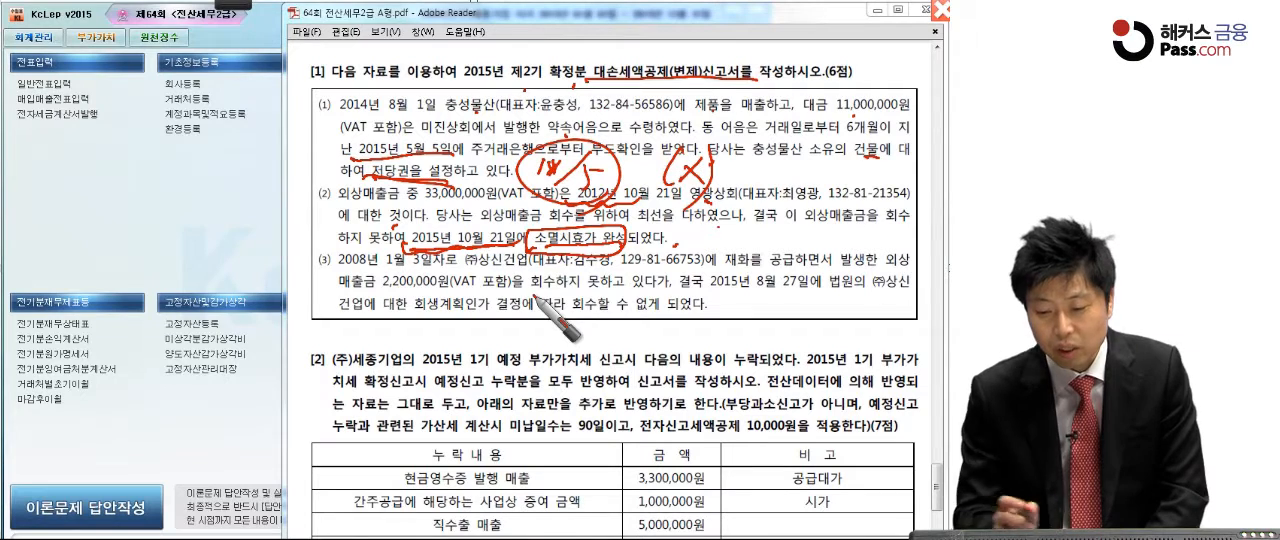
pyautogui.moveTo(332, 184); pyautogui.dragTo(318, 238)
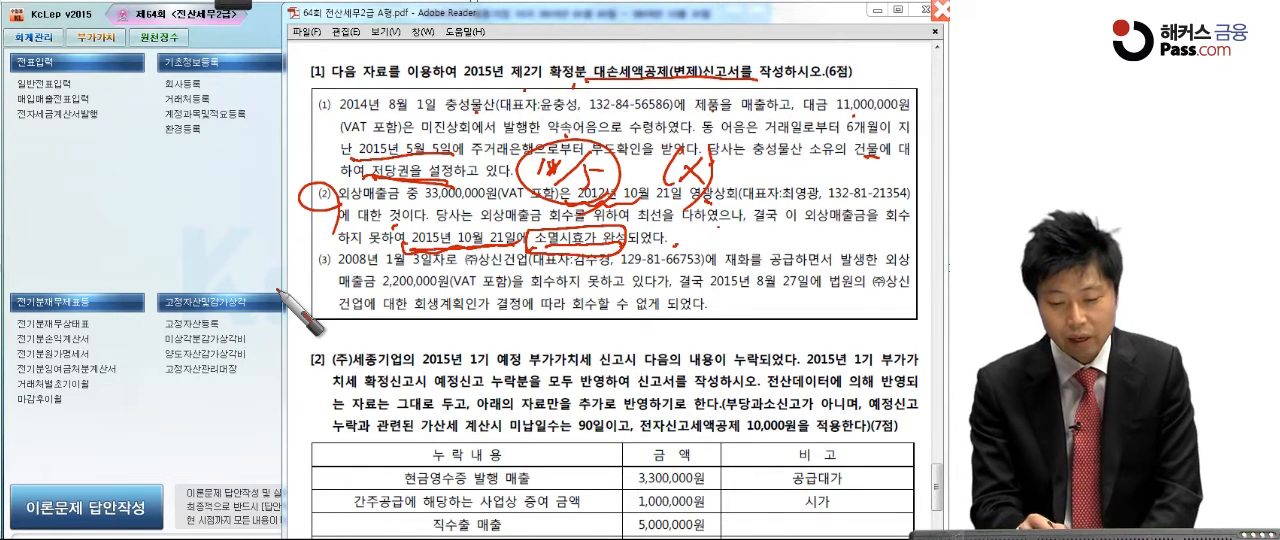
# Step: Underline the dates and the 회생계획인가 결정 passage in case (3), and write an X beside it
pyautogui.moveTo(342, 268); pyautogui.dragTo(420, 265)
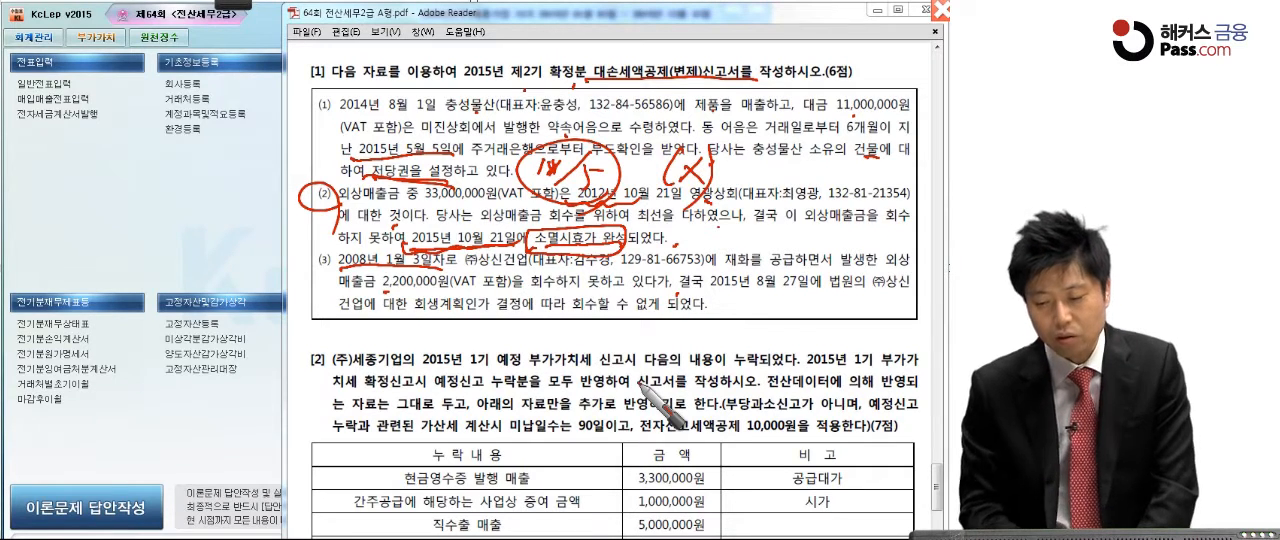
pyautogui.moveTo(710, 290); pyautogui.dragTo(810, 289)
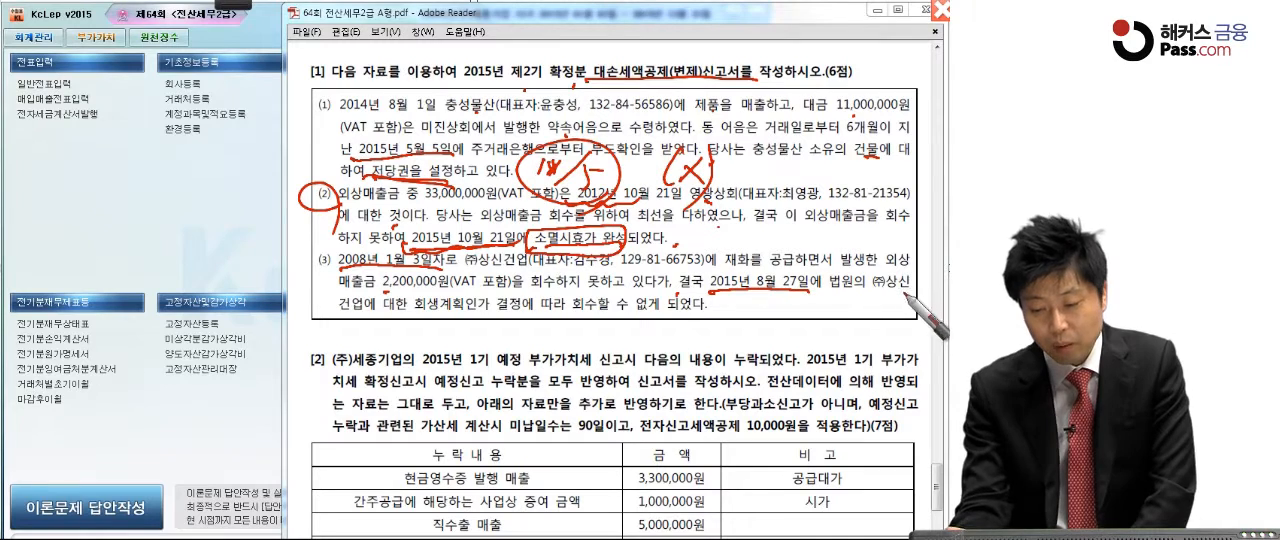
pyautogui.moveTo(414, 312); pyautogui.dragTo(724, 315)
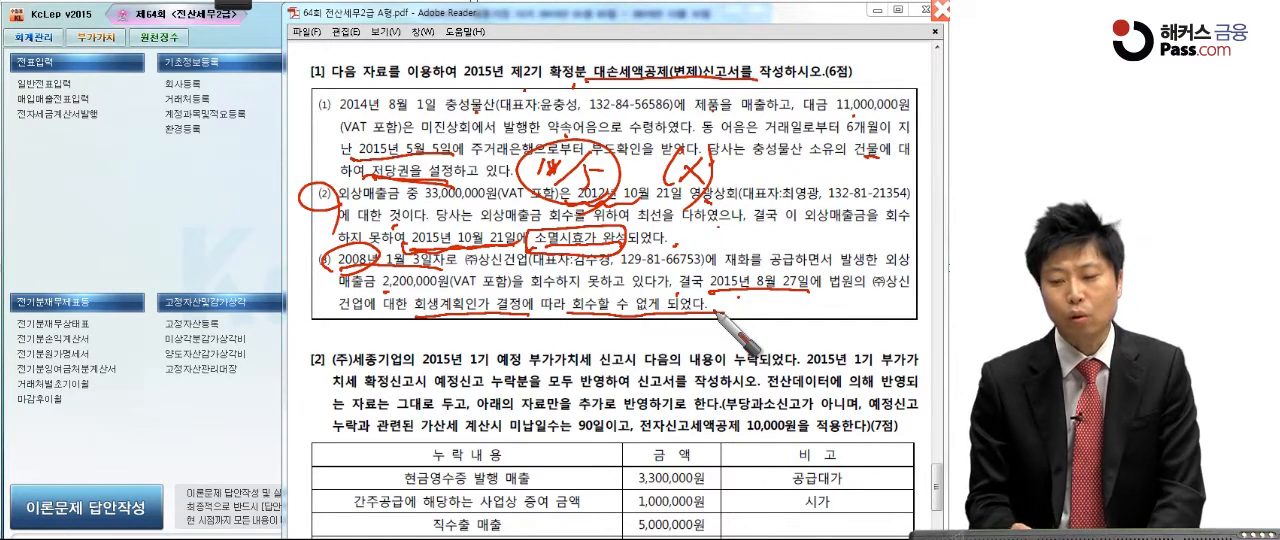
pyautogui.moveTo(733, 304)
pyautogui.mouseDown()
pyautogui.moveTo(727, 318)
pyautogui.moveTo(784, 326)
pyautogui.mouseUp()
pyautogui.moveTo(796, 303)
pyautogui.mouseDown()
pyautogui.moveTo(822, 322)
pyautogui.moveTo(800, 325)
pyautogui.mouseUp()
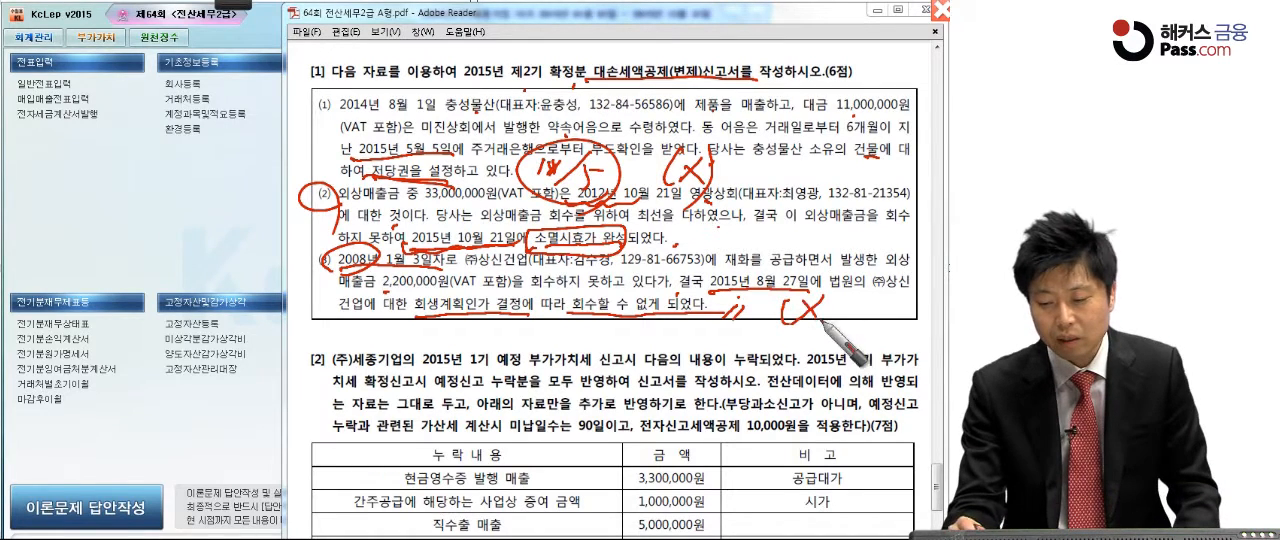
pyautogui.moveTo(832, 295); pyautogui.dragTo(836, 343)
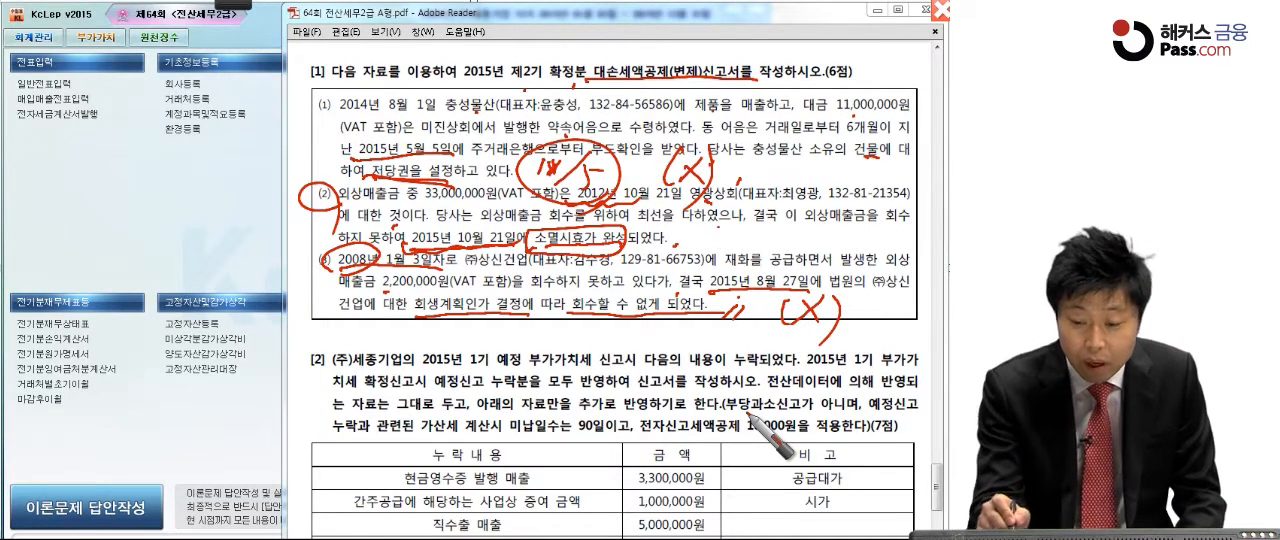
# Step: Tick the X marks on cases (1) and (3), circle case (2) again, and clear all pen marks
pyautogui.moveTo(743, 179); pyautogui.dragTo(749, 185)
pyautogui.moveTo(852, 312); pyautogui.dragTo(859, 316)
pyautogui.moveTo(334, 187); pyautogui.dragTo(318, 257)
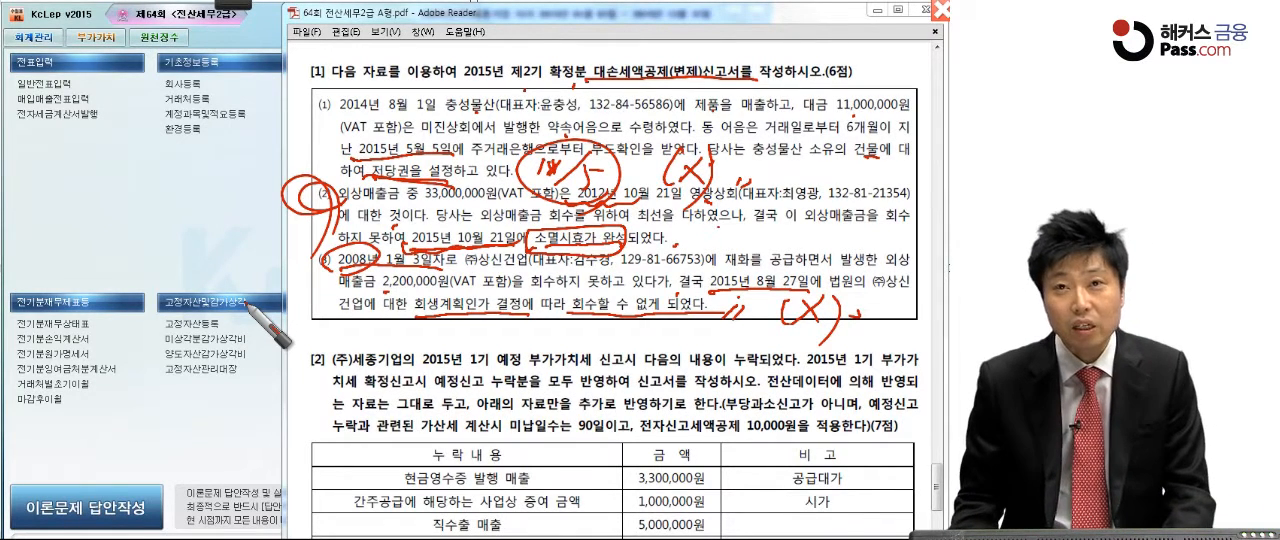
pyautogui.press('Escape')
# Step: Switch to KcLep and open the 대손세액공제신고서 form from the 부가가치 programs
pyautogui.click(218, 212)
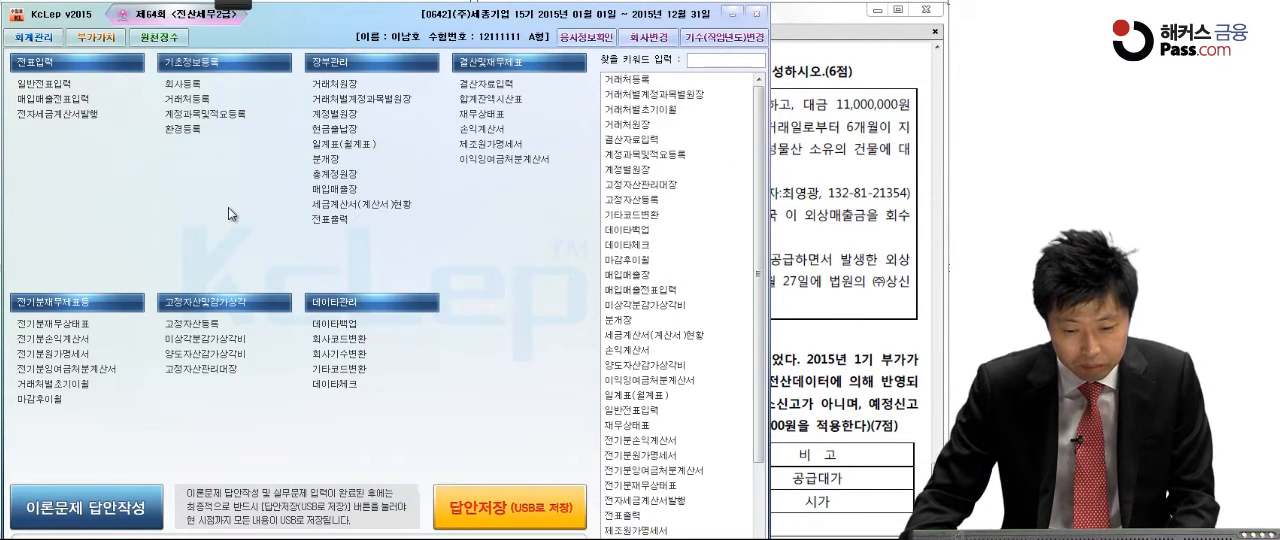
pyautogui.click(106, 39)
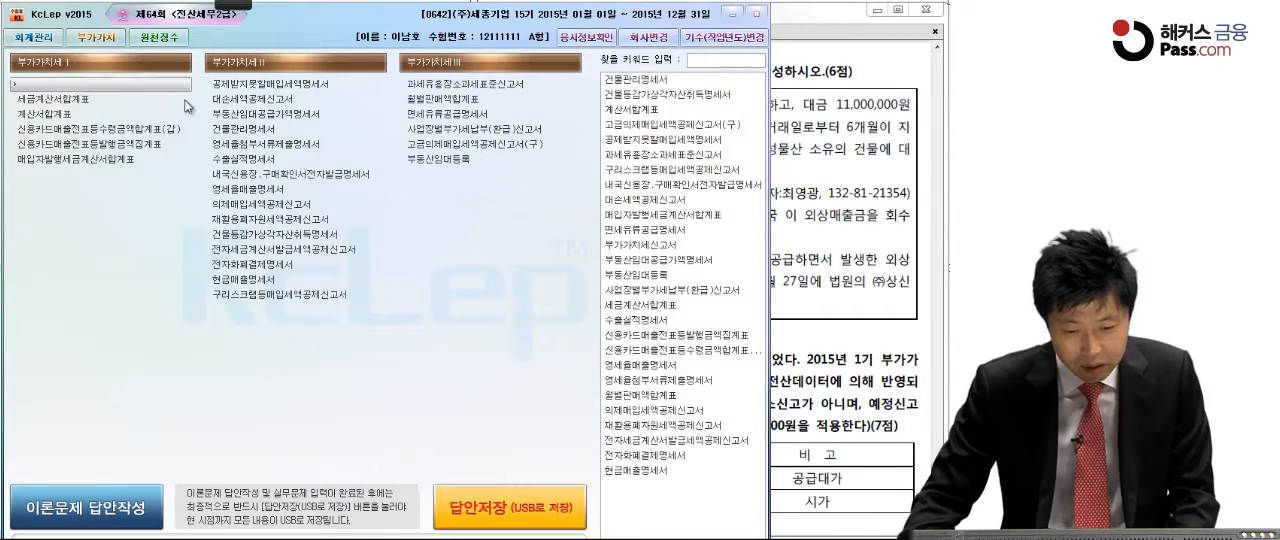
pyautogui.click(241, 104)
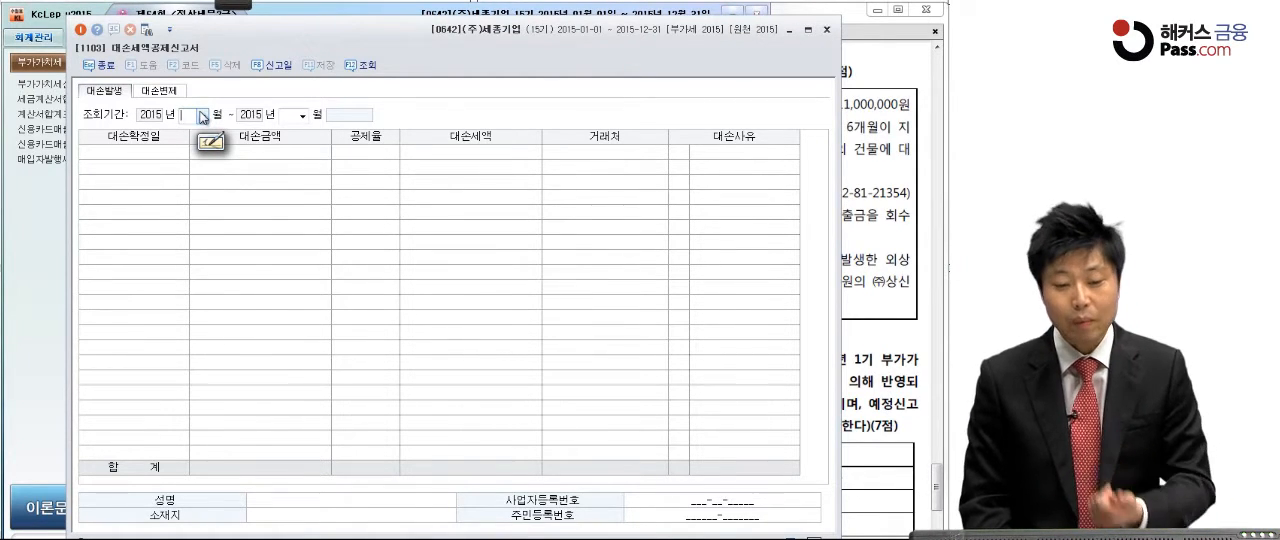
# Step: Set the 대손발생 inquiry period to October through December 2015
pyautogui.click(203, 117)
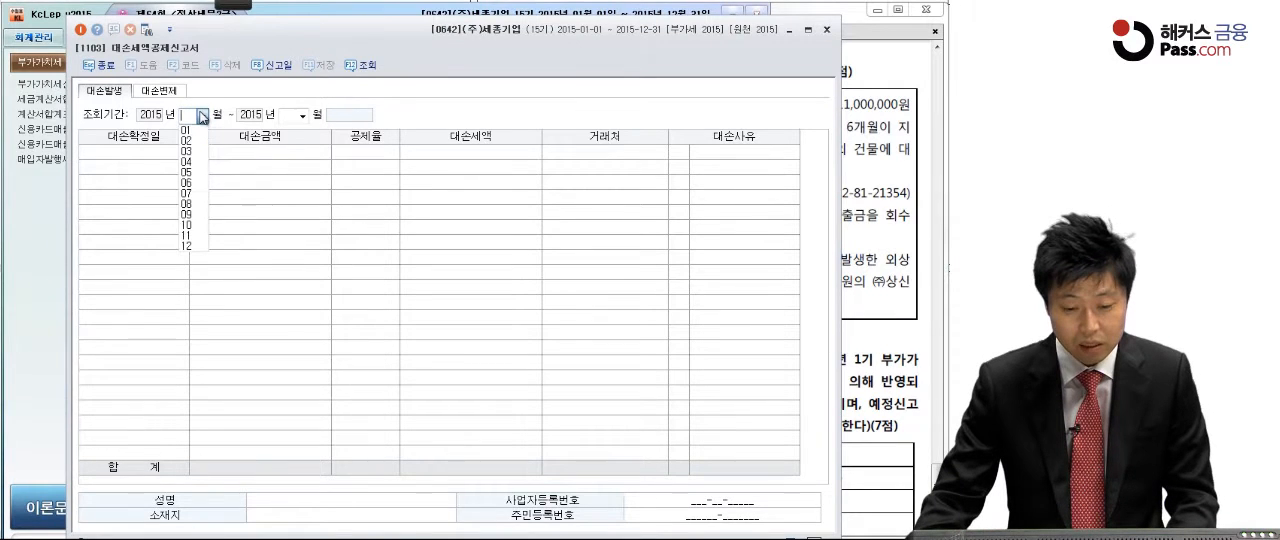
pyautogui.click(201, 230)
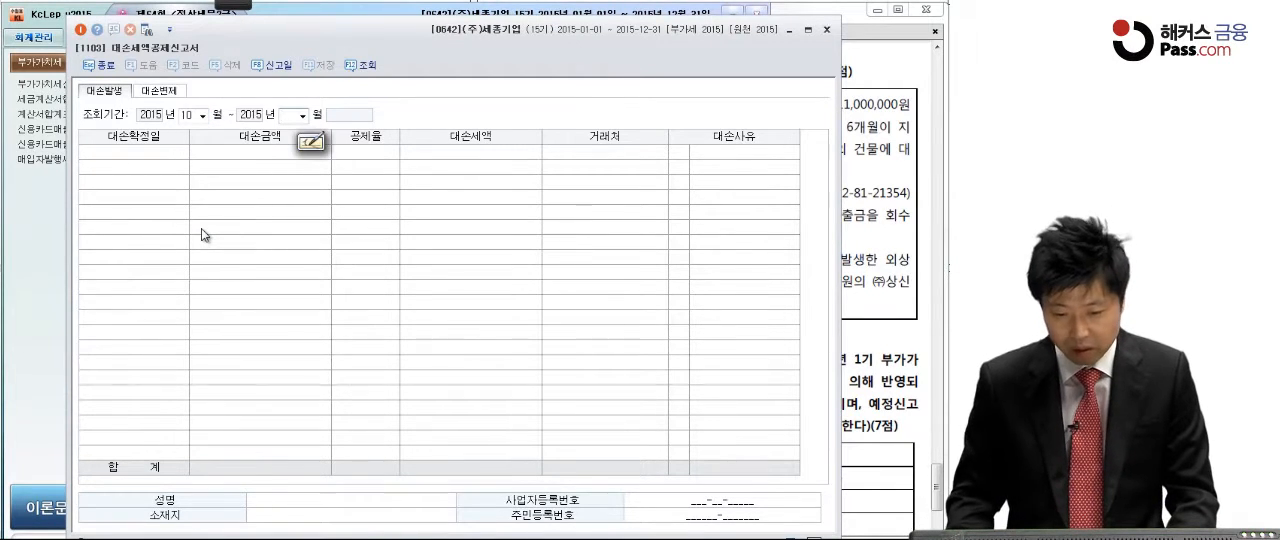
pyautogui.write('12')
pyautogui.press('Return')
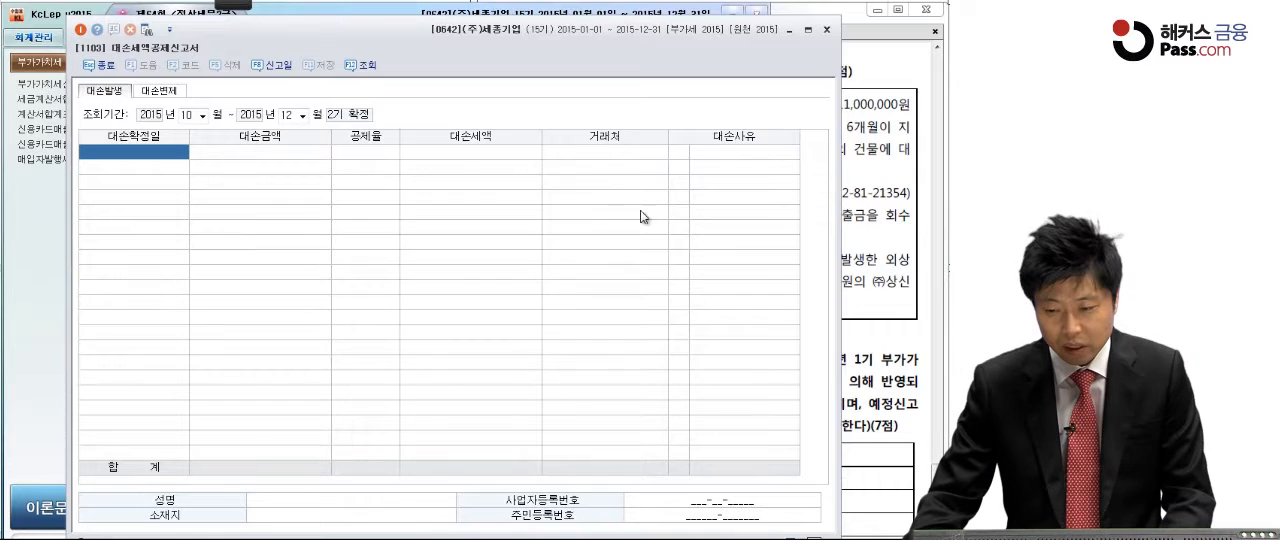
# Step: Enter a bad-debt line with 대손확정일 2015-10-21 and 대손금액 33,000,000, using case (2) of the exam PDF
pyautogui.click(879, 229)
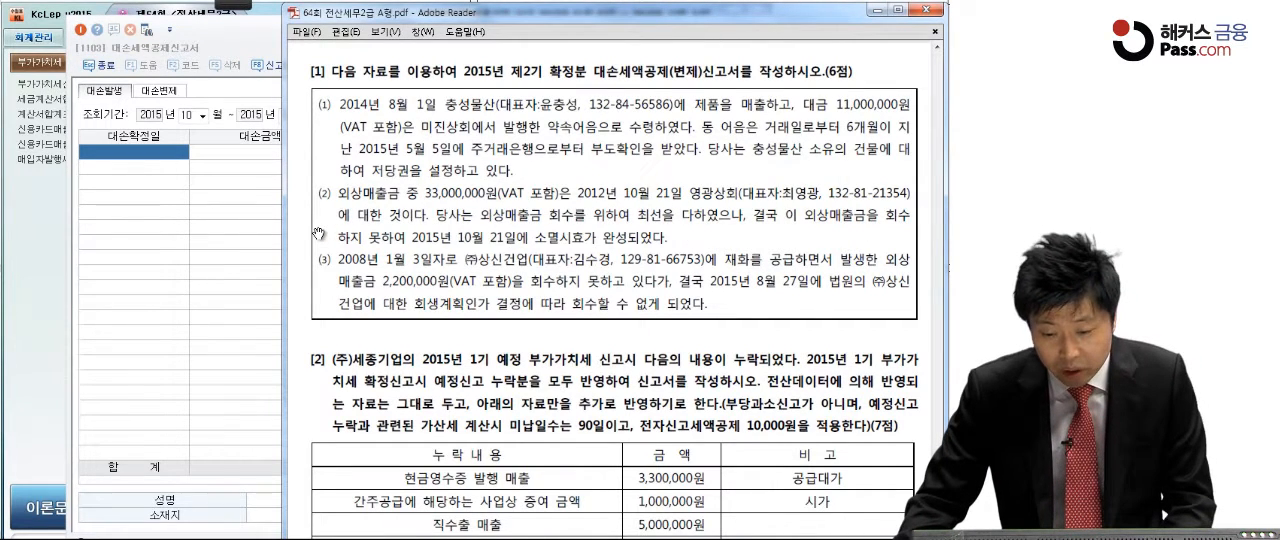
pyautogui.click(139, 162)
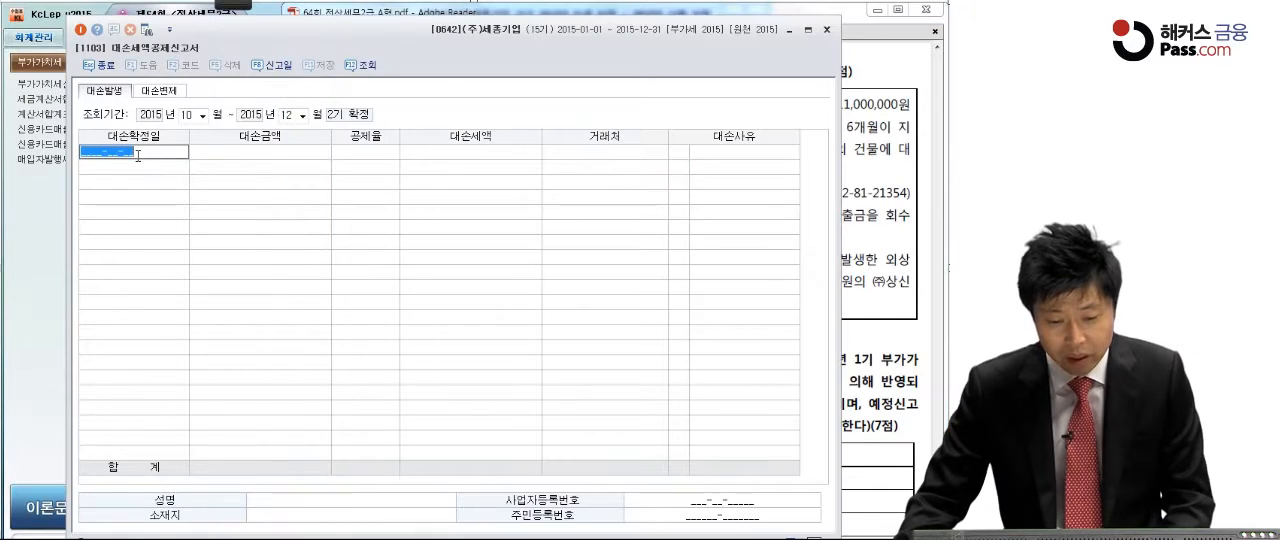
pyautogui.write('2015-10-21')
pyautogui.press('Return')
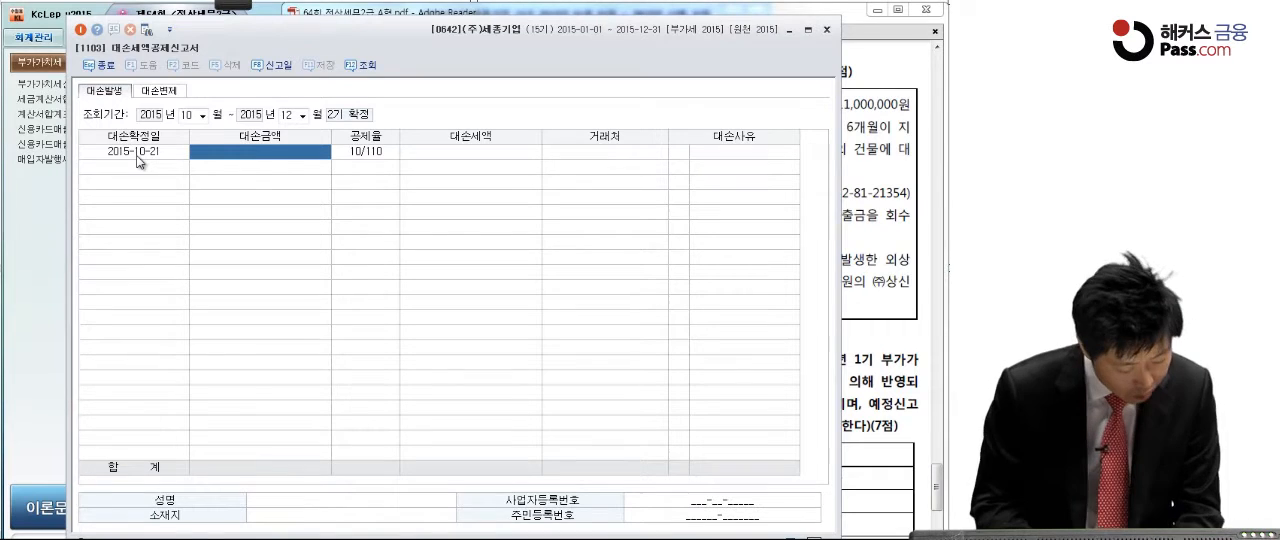
pyautogui.write('33')
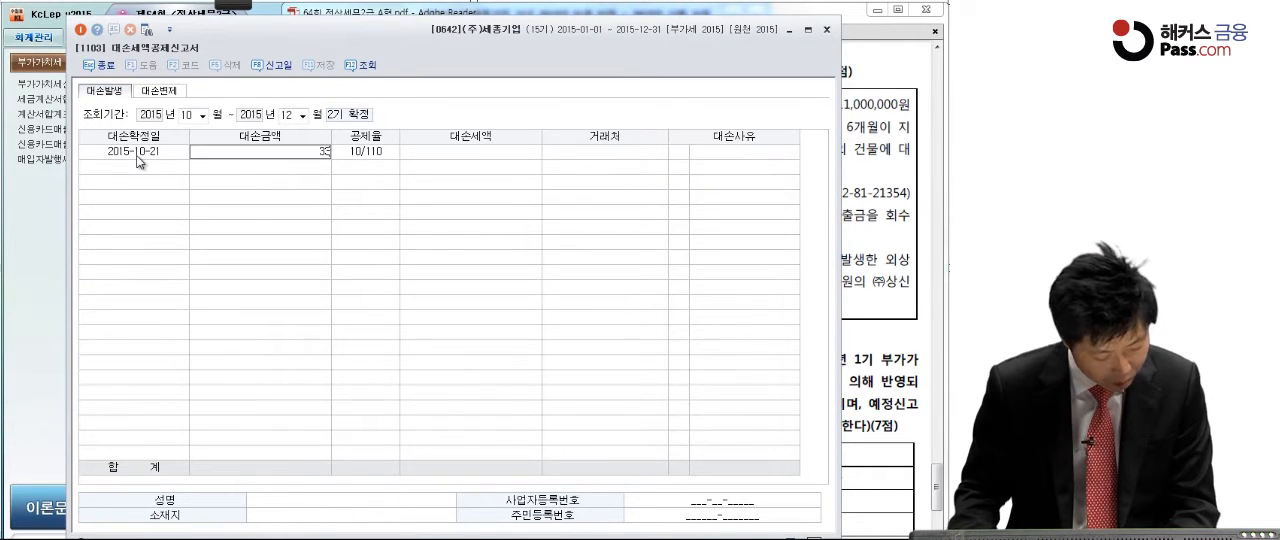
pyautogui.write(',000,000')
pyautogui.press('Return')
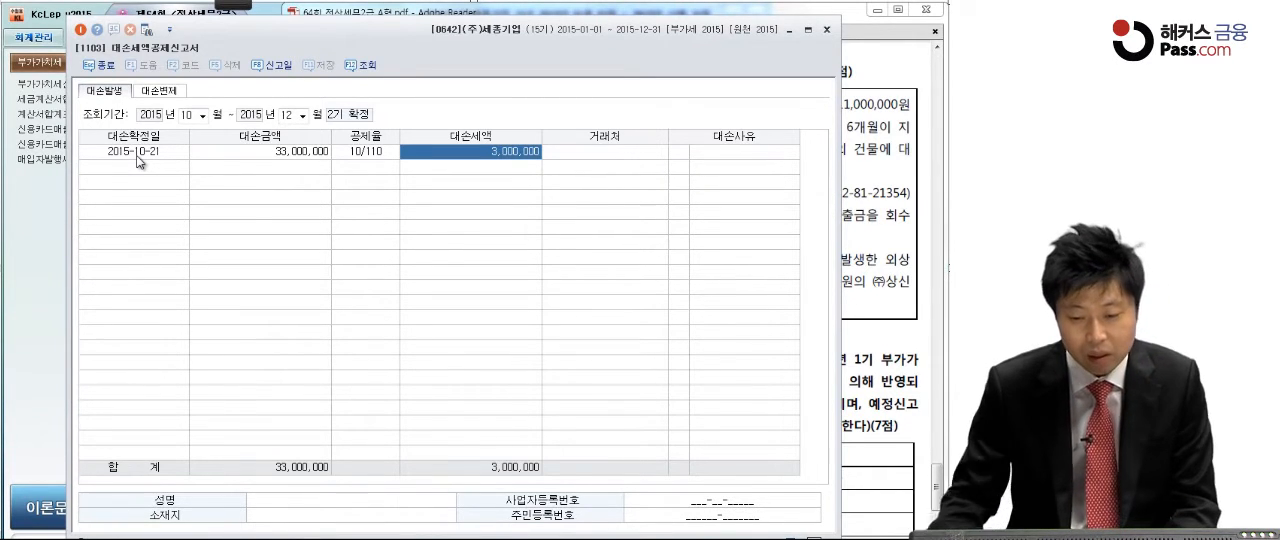
# Step: Set the 2015-10-21 bad-debt line's 거래처 to 영광상회 and its 대손사유 to 6:소멸시효완성
pyautogui.click(570, 156)
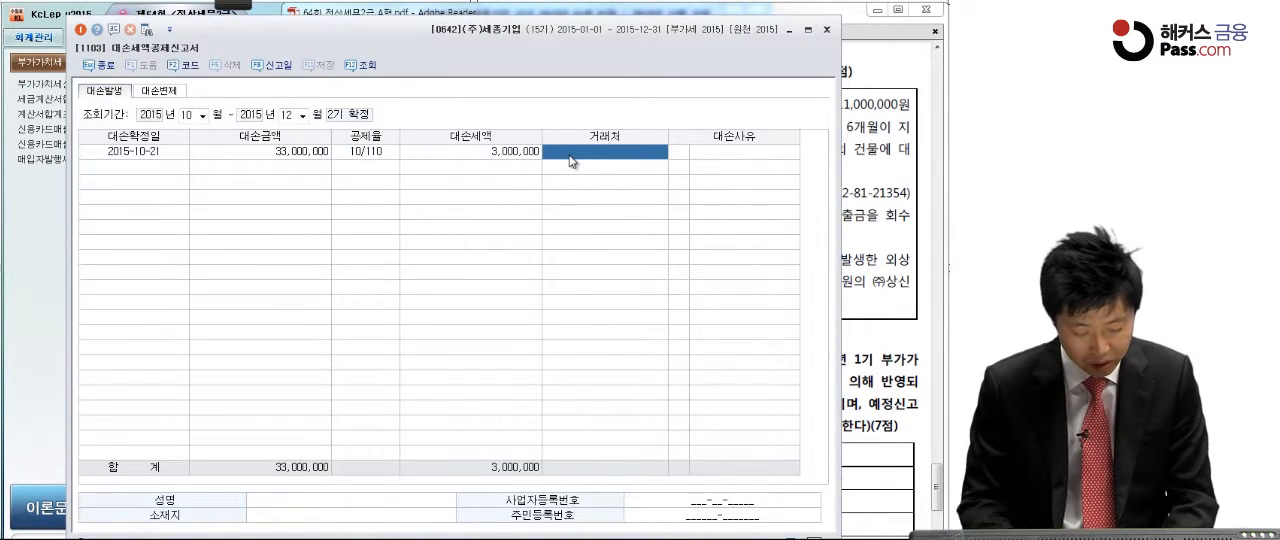
pyautogui.press('F2')
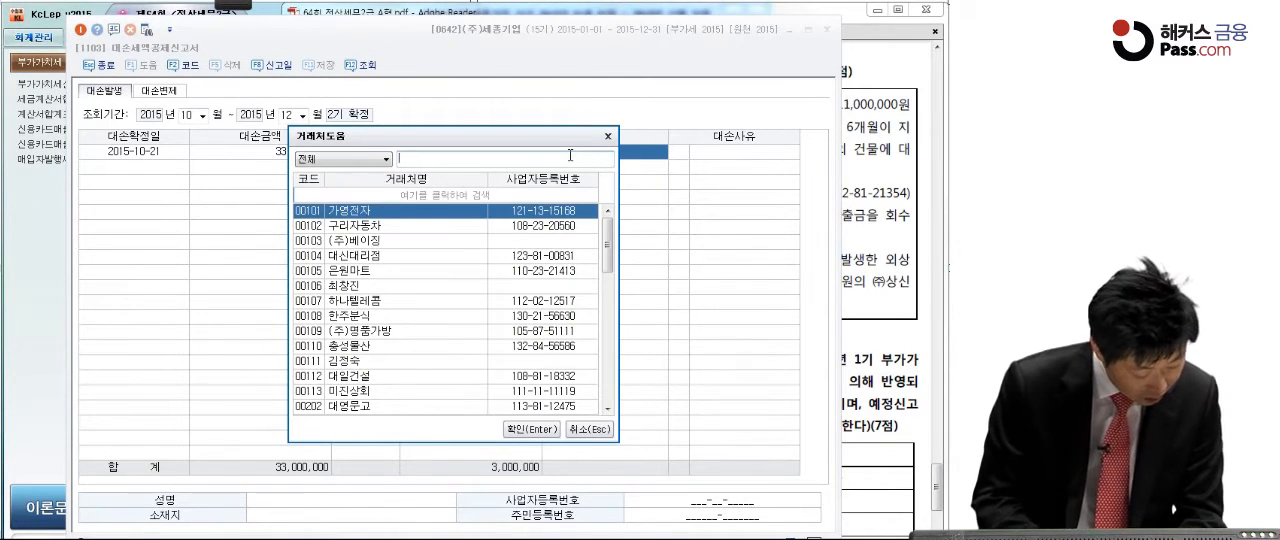
pyautogui.write('영광')
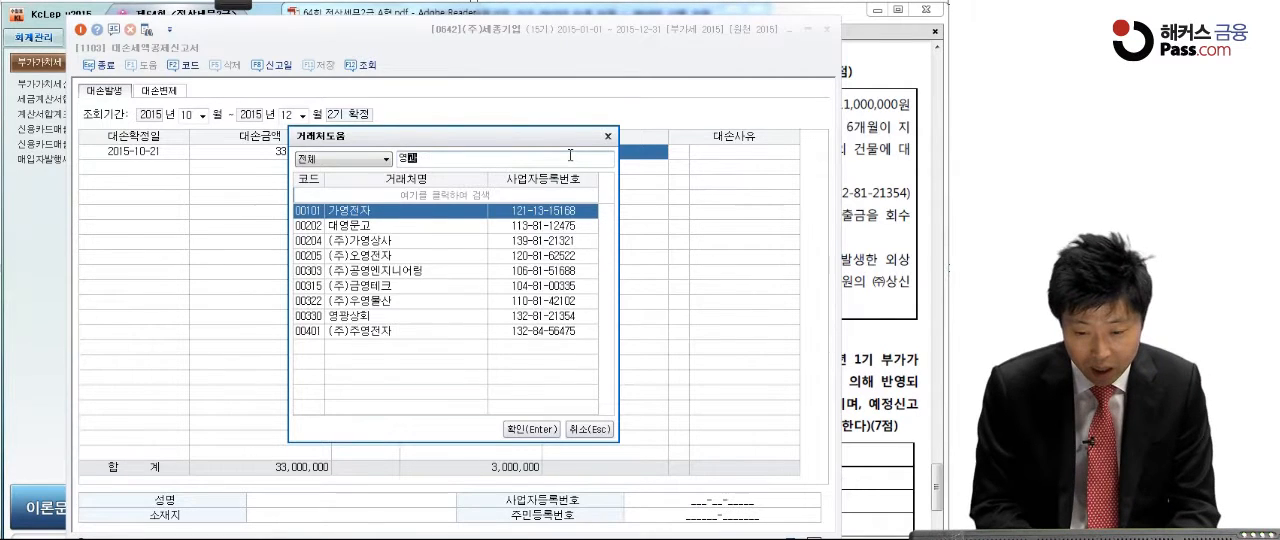
pyautogui.press('Return')
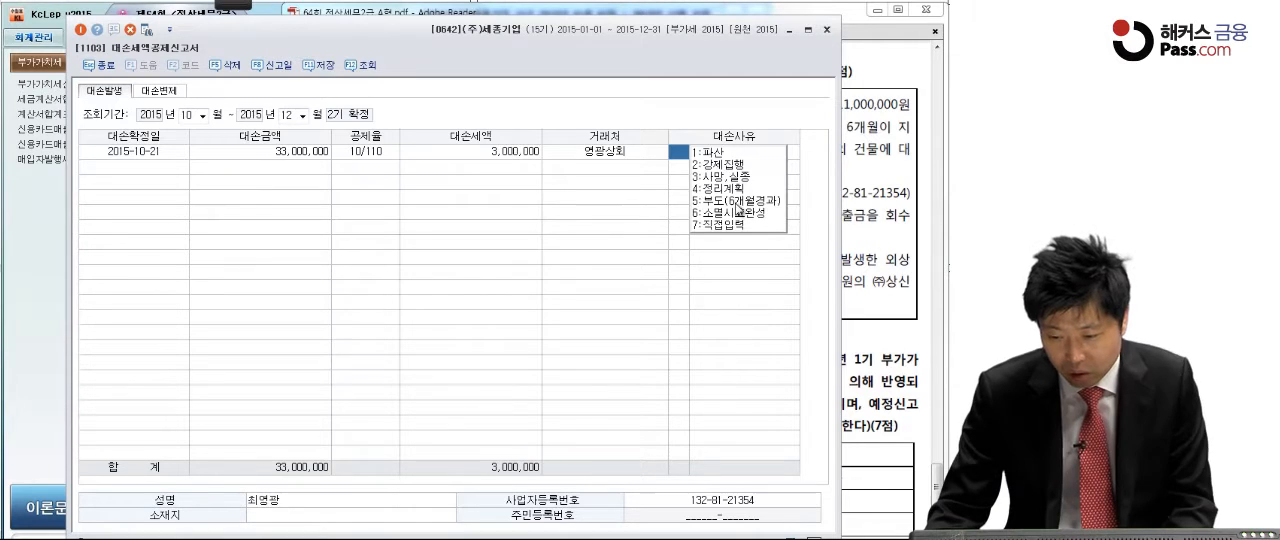
pyautogui.click(733, 214)
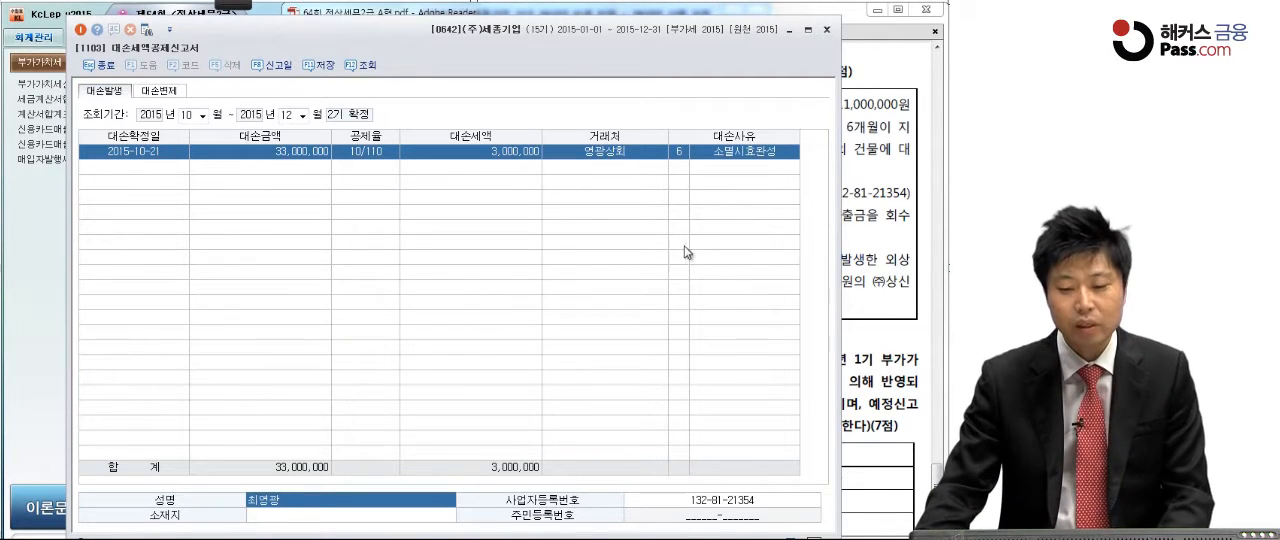
pyautogui.click(520, 171)
pyautogui.press('Return')
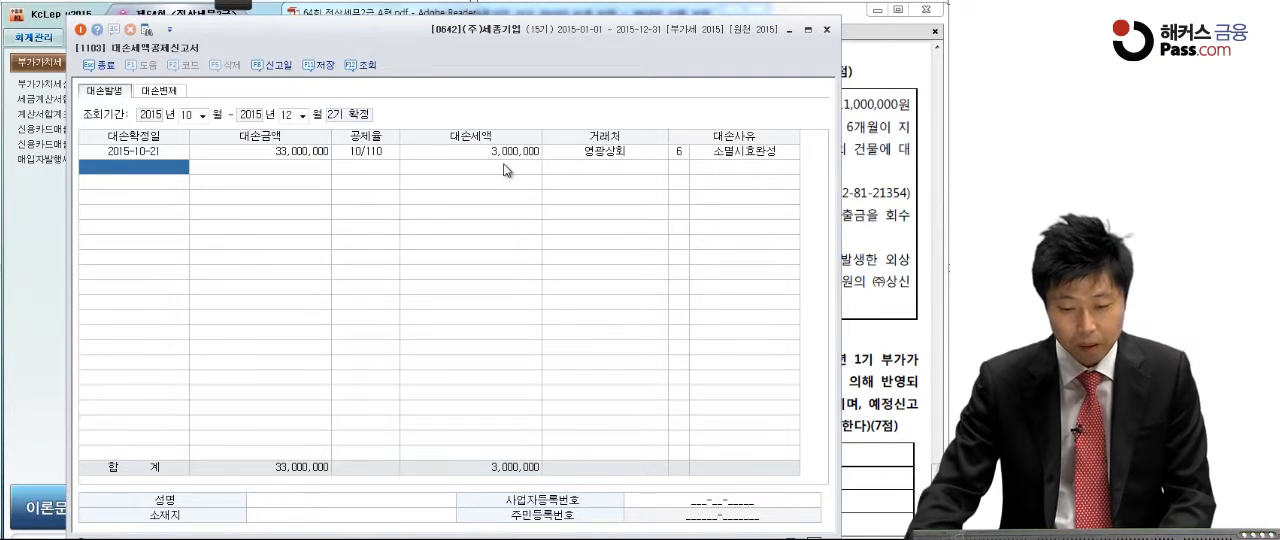
# Step: Save the 대손세액공제신고서 and close the form
pyautogui.click(260, 152)
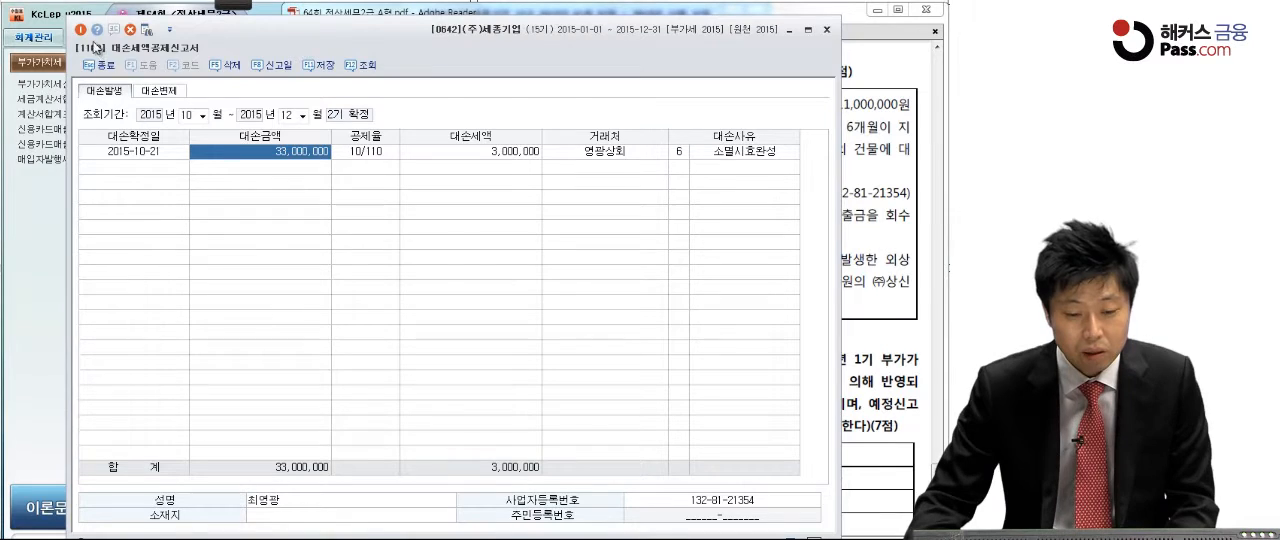
pyautogui.click(83, 30)
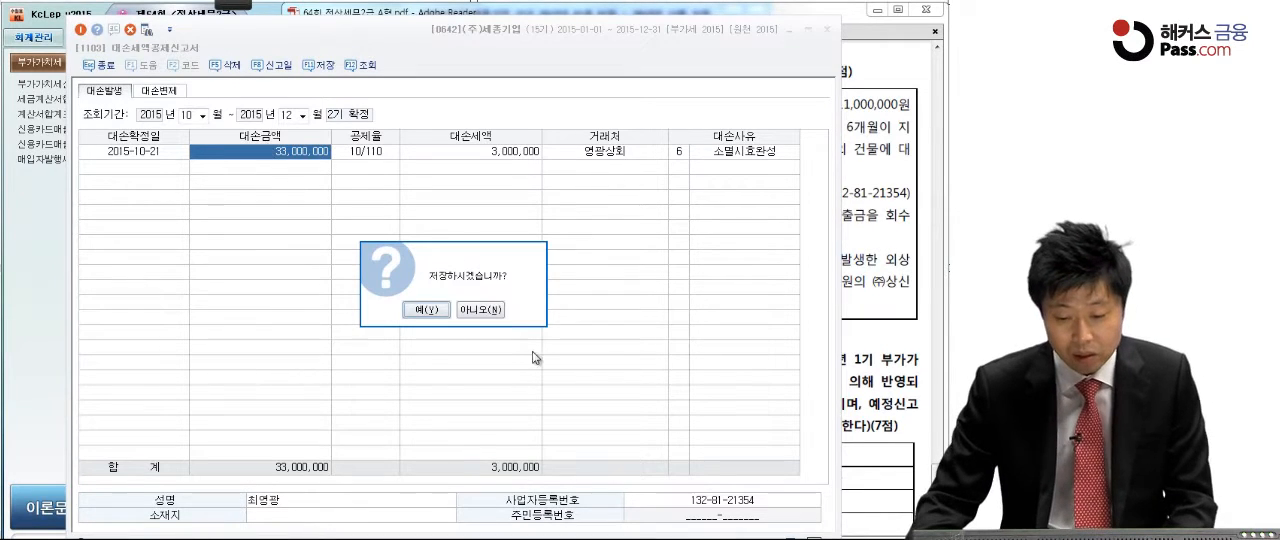
pyautogui.click(427, 309)
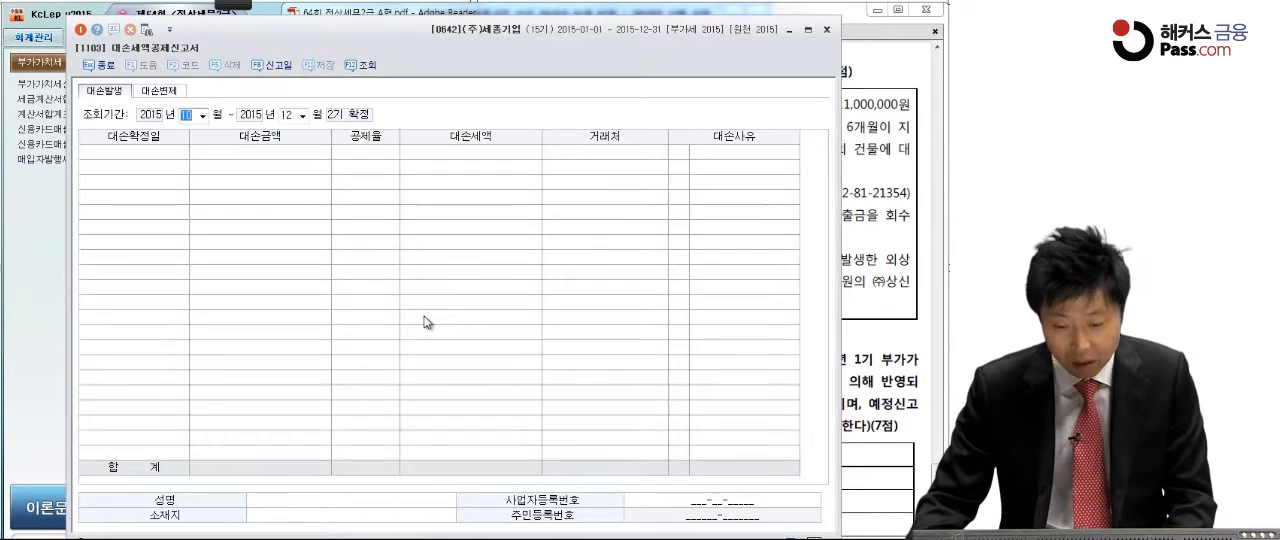
pyautogui.click(80, 30)
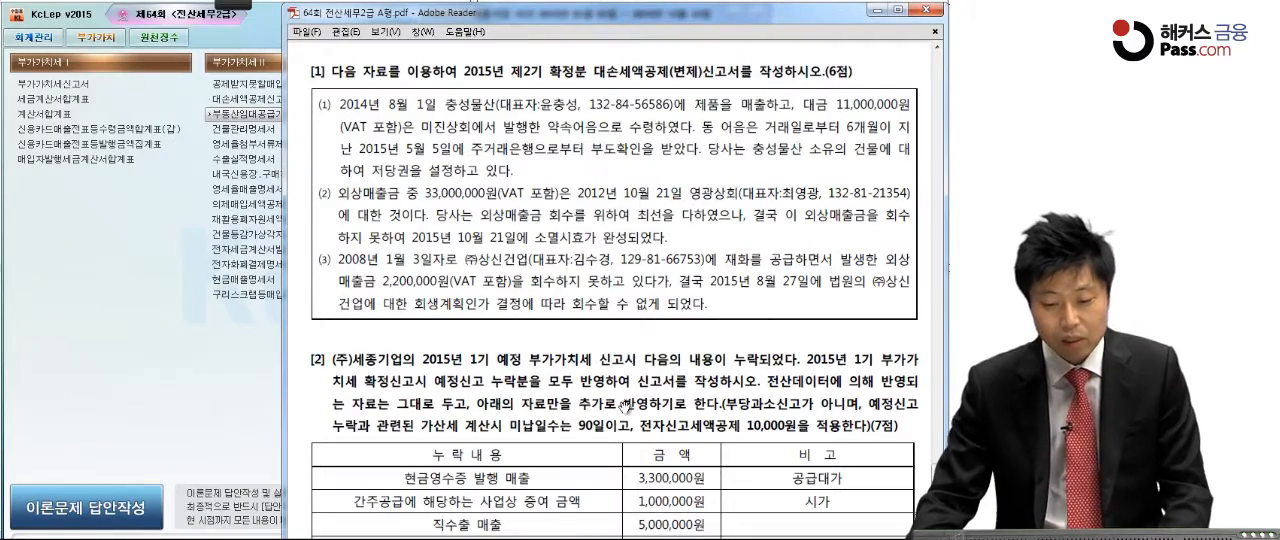
# Step: Mark with the pen 그대로, 추가로 반영, 부당과소신고, 90일 and 전자신고세액공제 10,000원 in exam item [2], and bracket its omission table
pyautogui.scroll(-6, 628, 291)
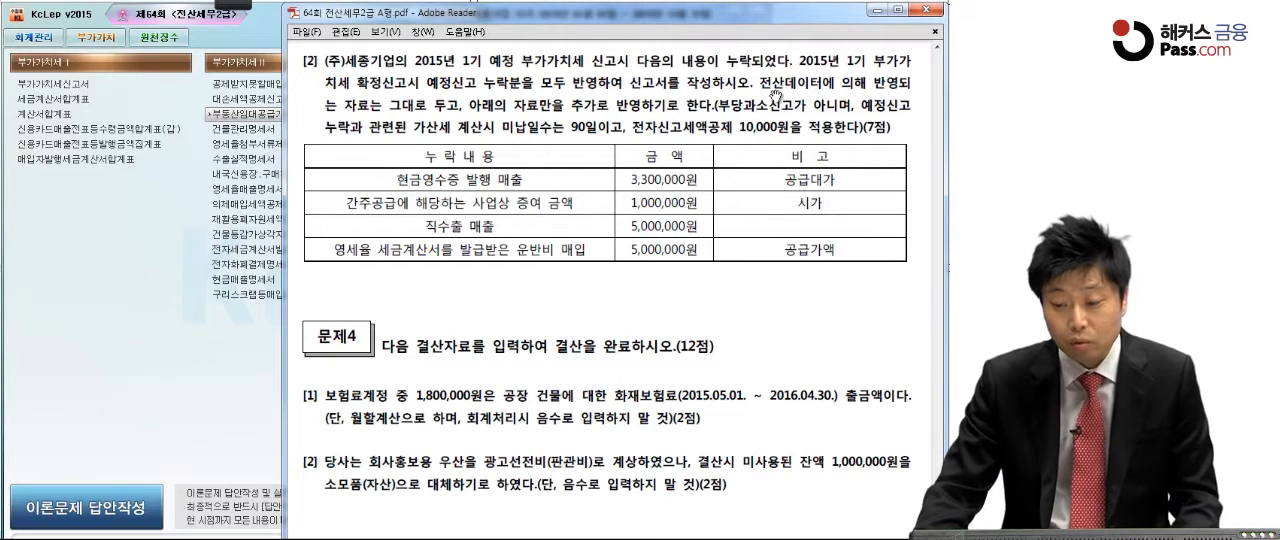
pyautogui.moveTo(235, 7)
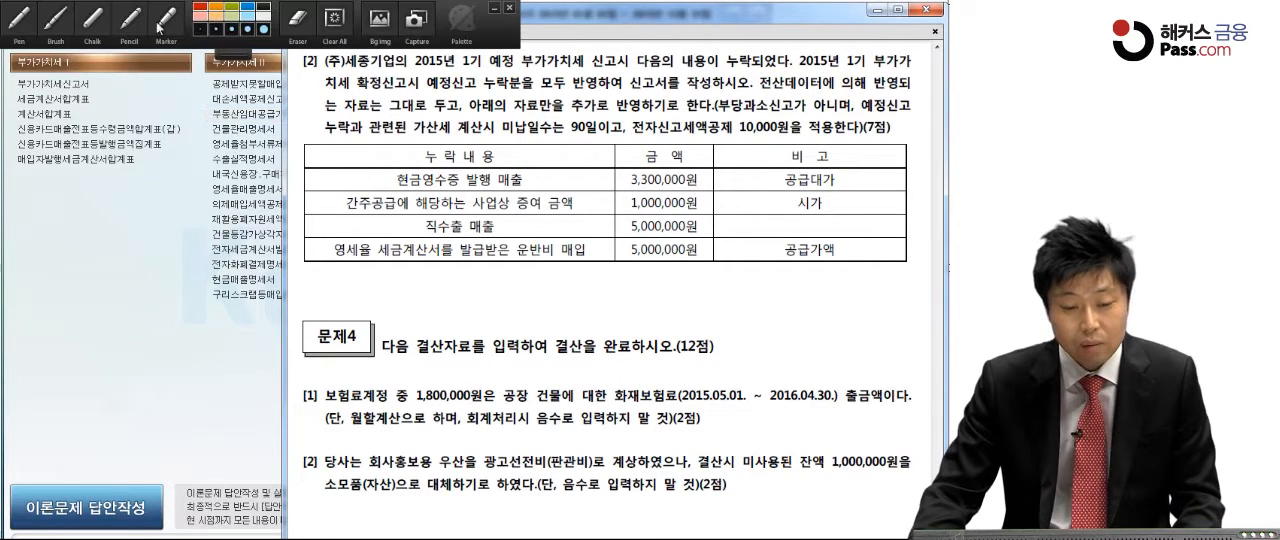
pyautogui.click(20, 22)
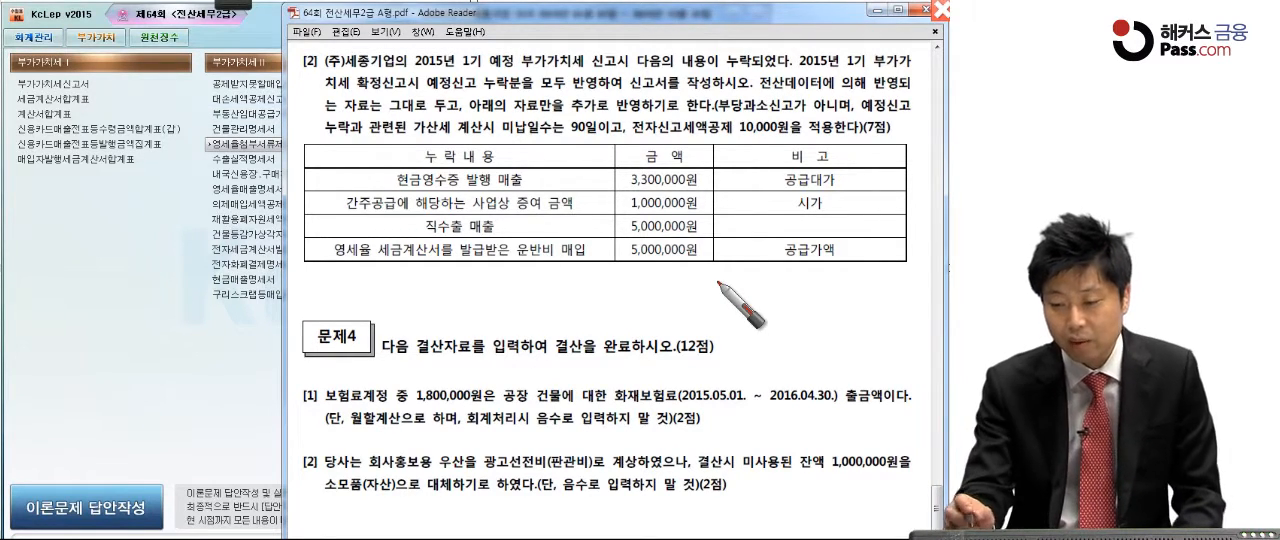
pyautogui.moveTo(391, 113); pyautogui.dragTo(428, 116)
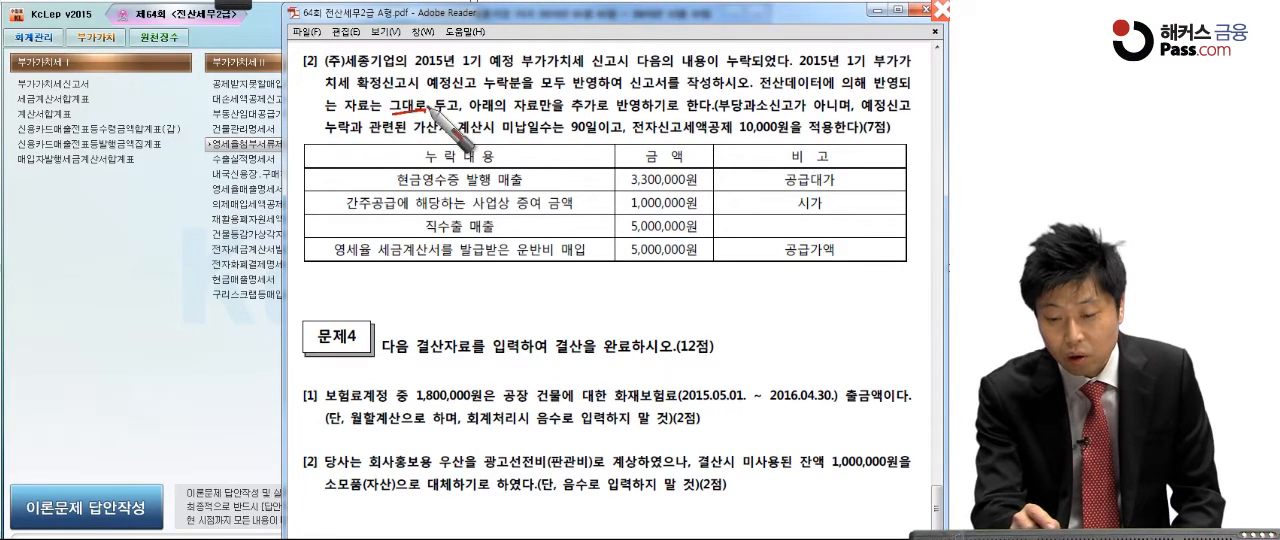
pyautogui.moveTo(318, 172); pyautogui.dragTo(322, 274)
pyautogui.moveTo(565, 116); pyautogui.dragTo(616, 112)
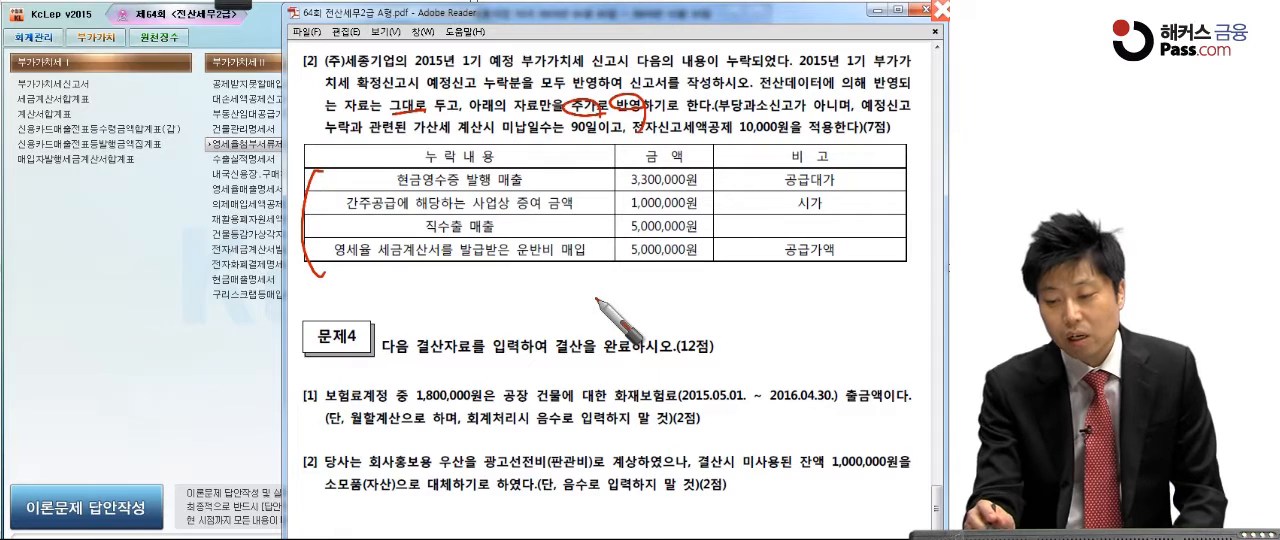
pyautogui.moveTo(728, 118); pyautogui.dragTo(790, 115)
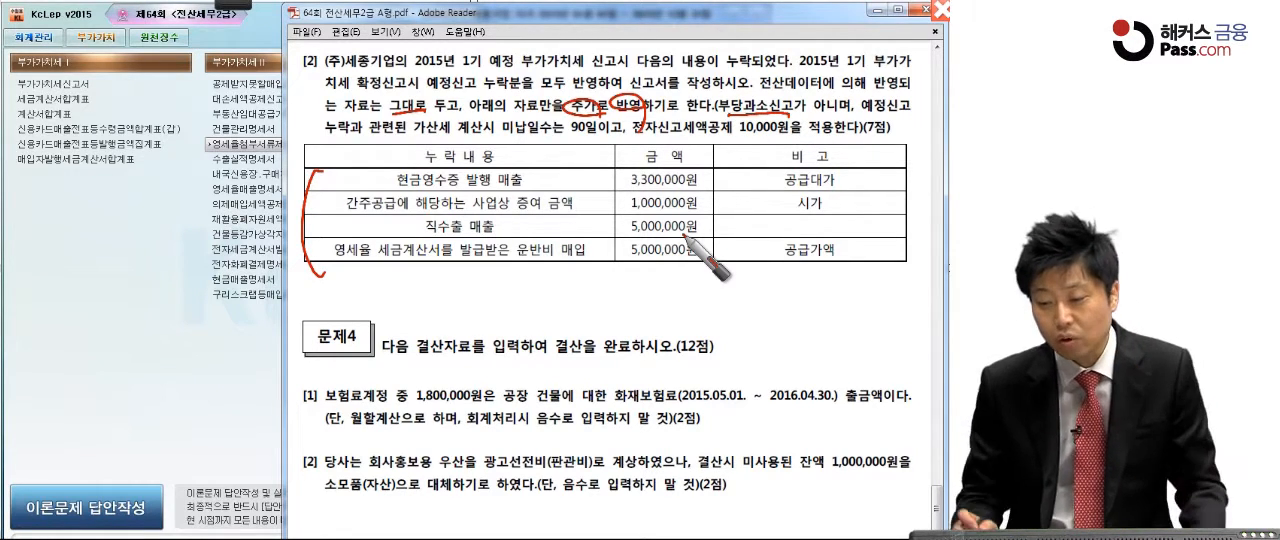
pyautogui.moveTo(558, 134); pyautogui.dragTo(599, 141)
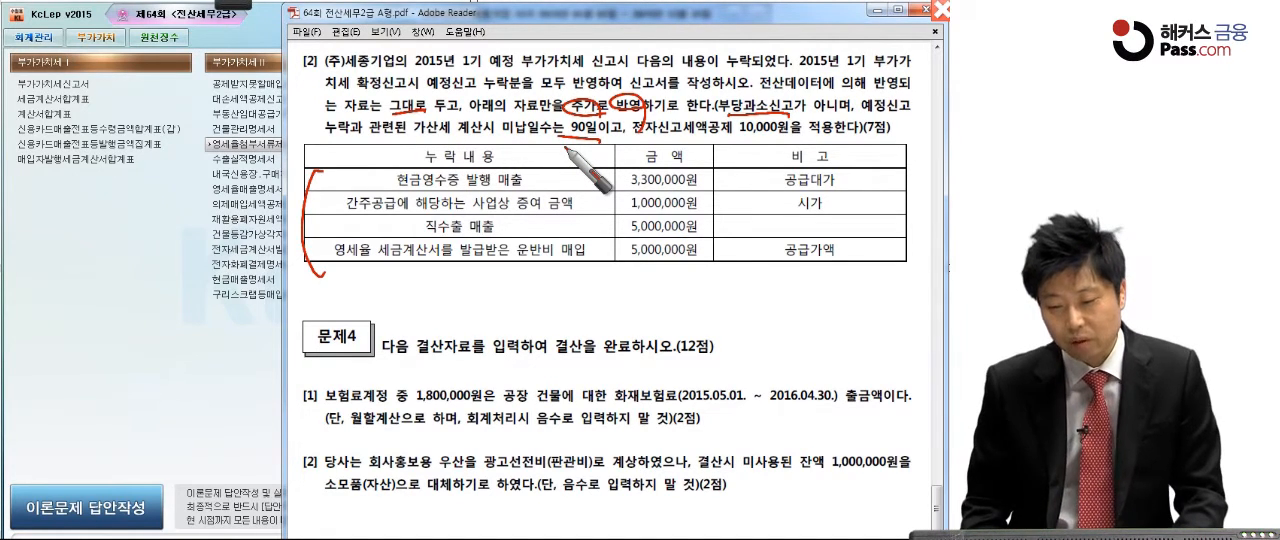
pyautogui.moveTo(620, 130)
pyautogui.mouseDown()
pyautogui.moveTo(664, 140)
pyautogui.moveTo(855, 128)
pyautogui.mouseUp()
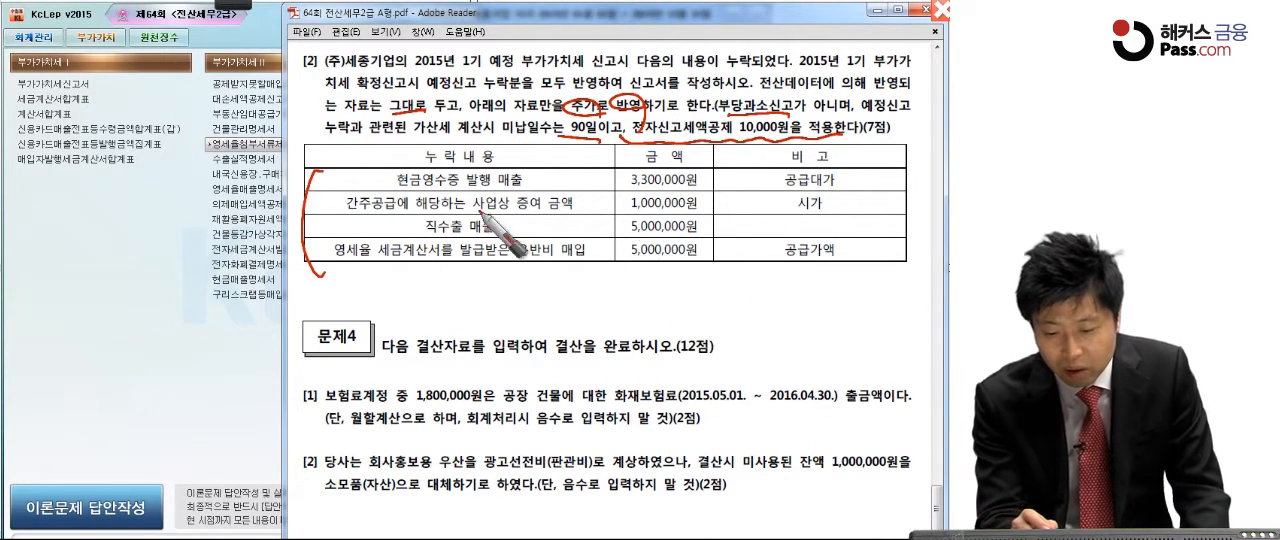
# Step: Underline the four omitted items in the table of item [2], plus the 3,300,000원 amount and its 공급대가 remark
pyautogui.click(517, 191)
pyautogui.click(710, 188)
pyautogui.moveTo(348, 212); pyautogui.dragTo(540, 212)
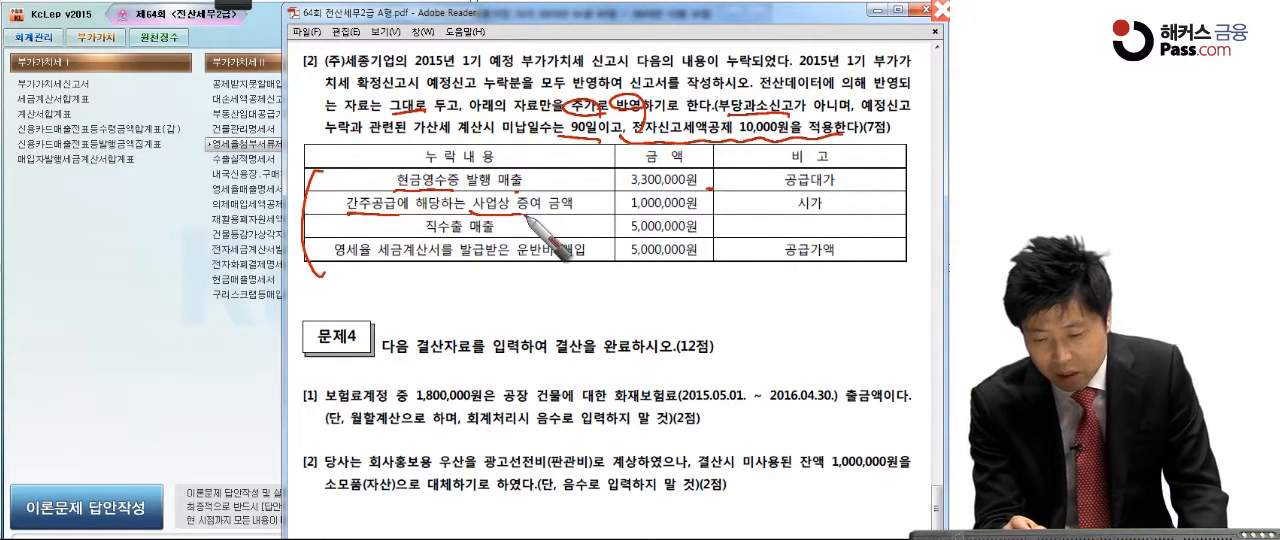
pyautogui.moveTo(425, 238); pyautogui.dragTo(456, 238)
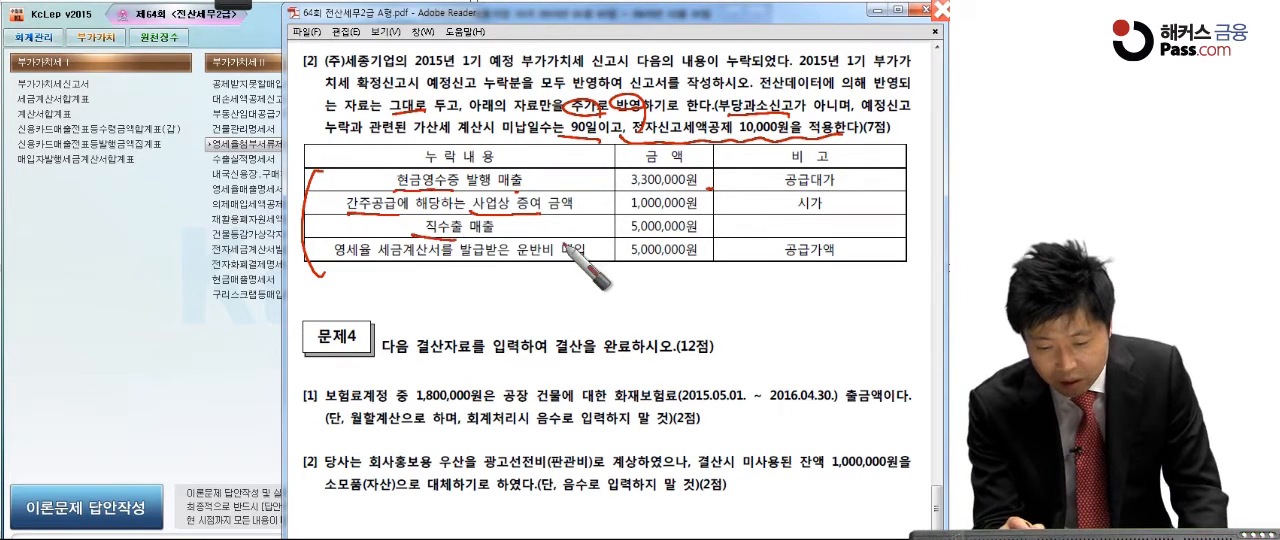
pyautogui.moveTo(352, 268); pyautogui.dragTo(598, 268)
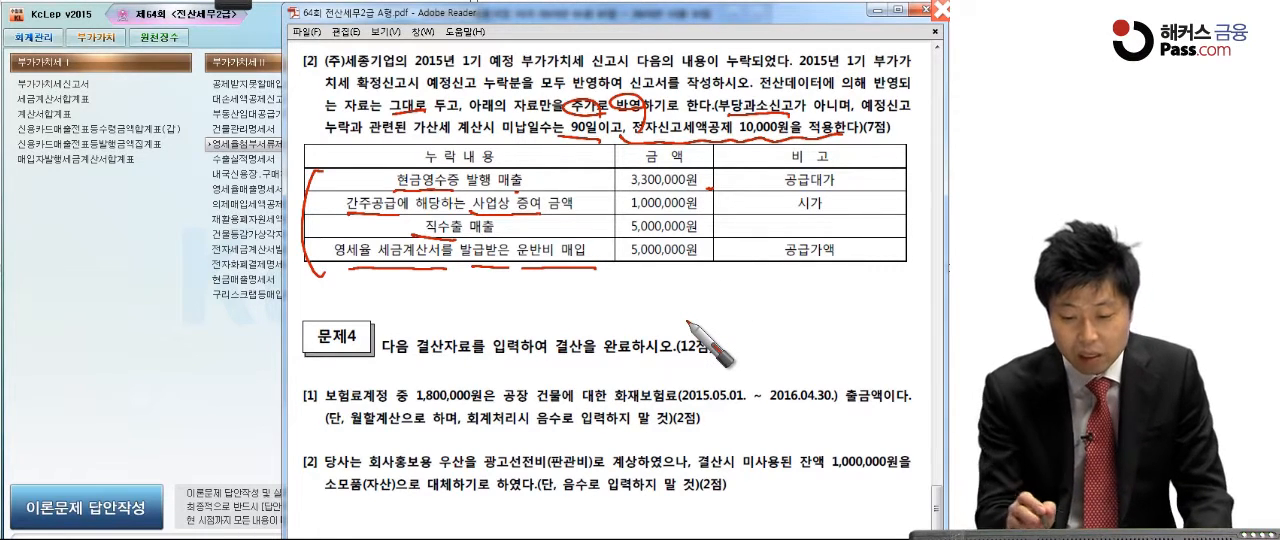
pyautogui.moveTo(306, 239); pyautogui.dragTo(282, 238)
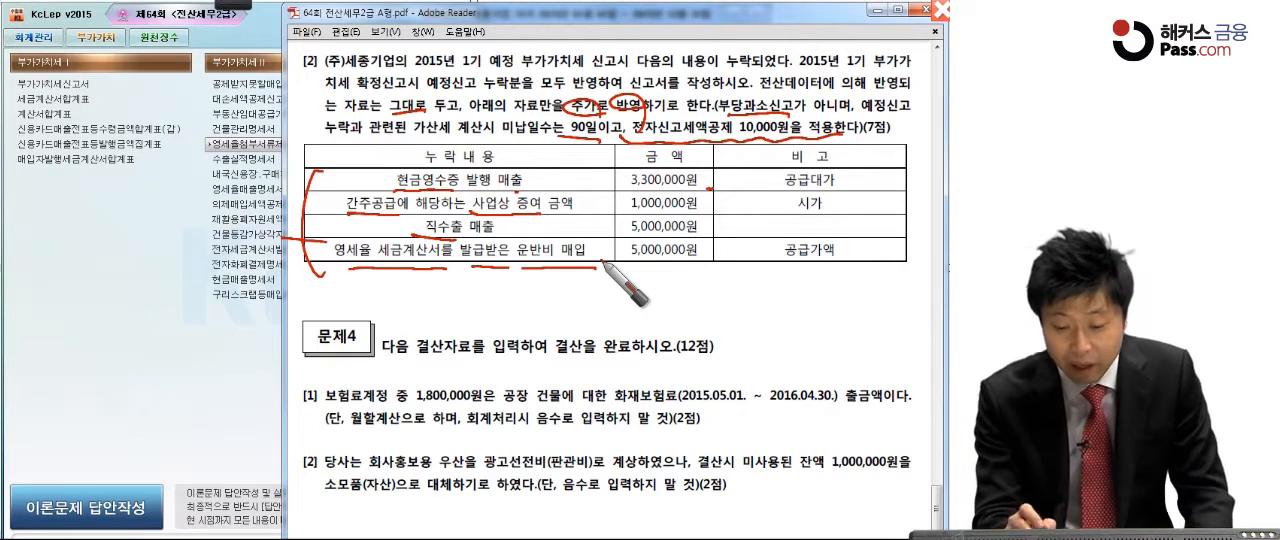
pyautogui.moveTo(377, 269); pyautogui.dragTo(598, 268)
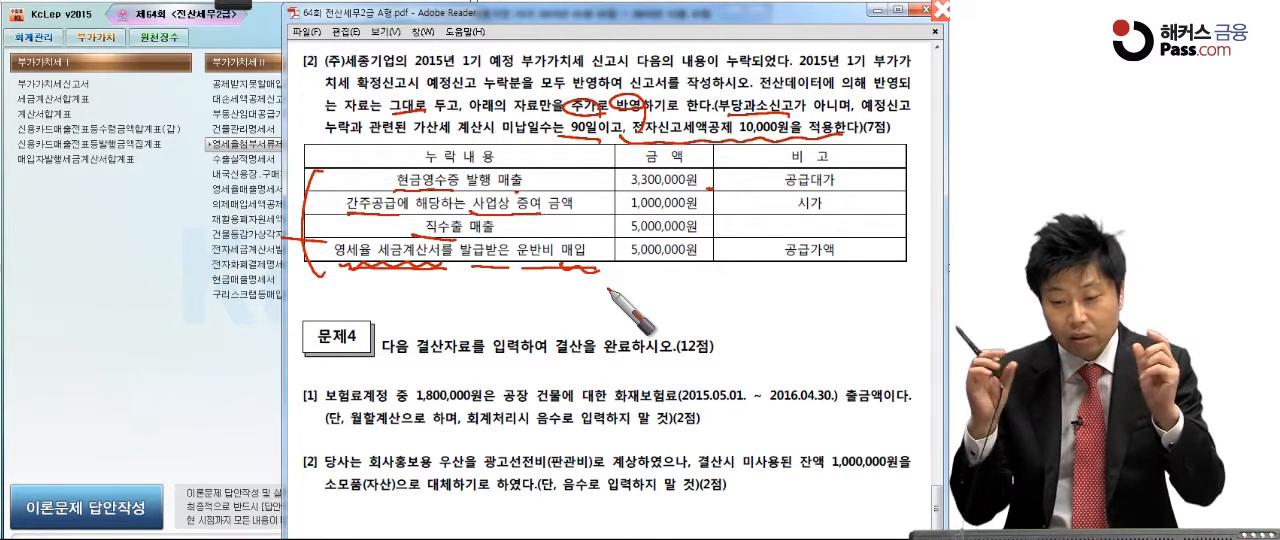
pyautogui.moveTo(606, 263); pyautogui.dragTo(589, 268)
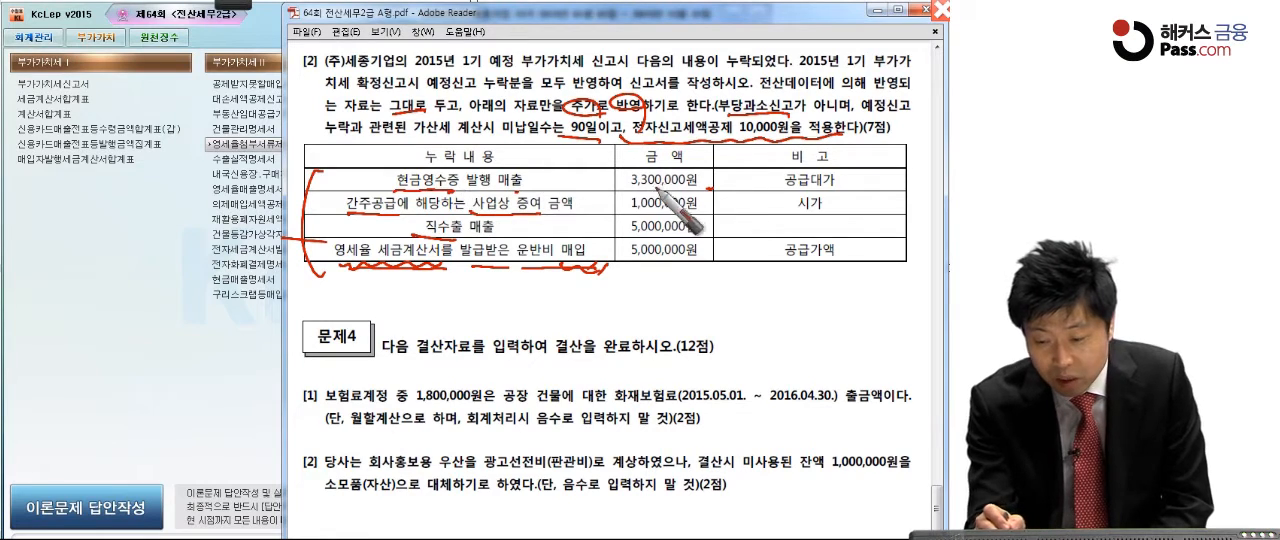
pyautogui.moveTo(785, 187); pyautogui.dragTo(845, 185)
pyautogui.moveTo(617, 181); pyautogui.dragTo(714, 185)
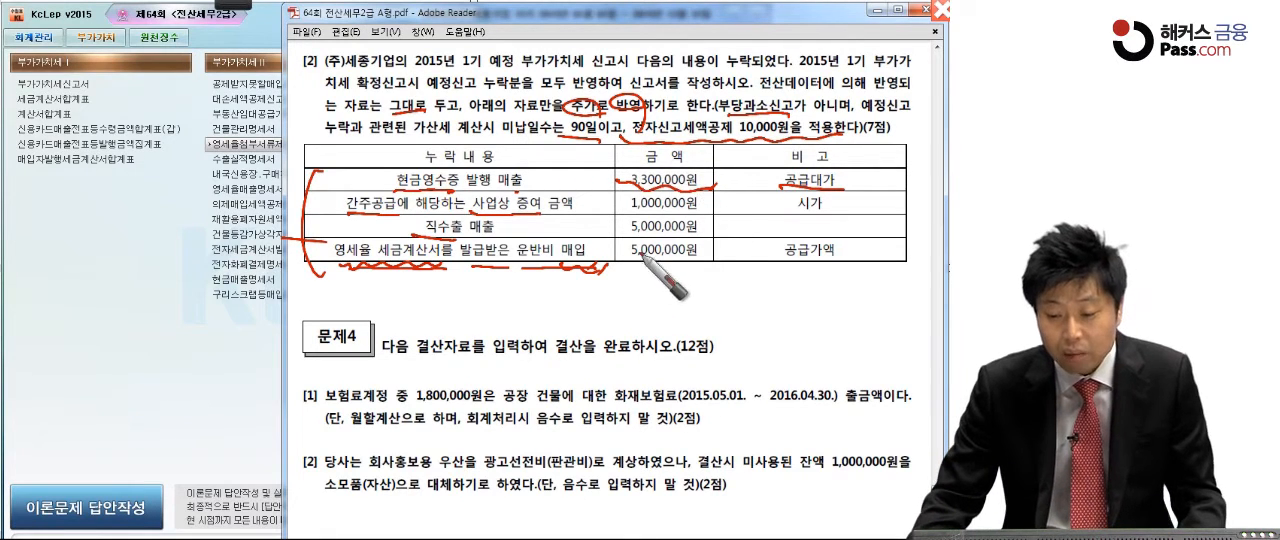
# Step: Clear the pen marks, switch to KcLep and open the 부가가치세신고서 form
pyautogui.press('Escape')
pyautogui.click(192, 366)
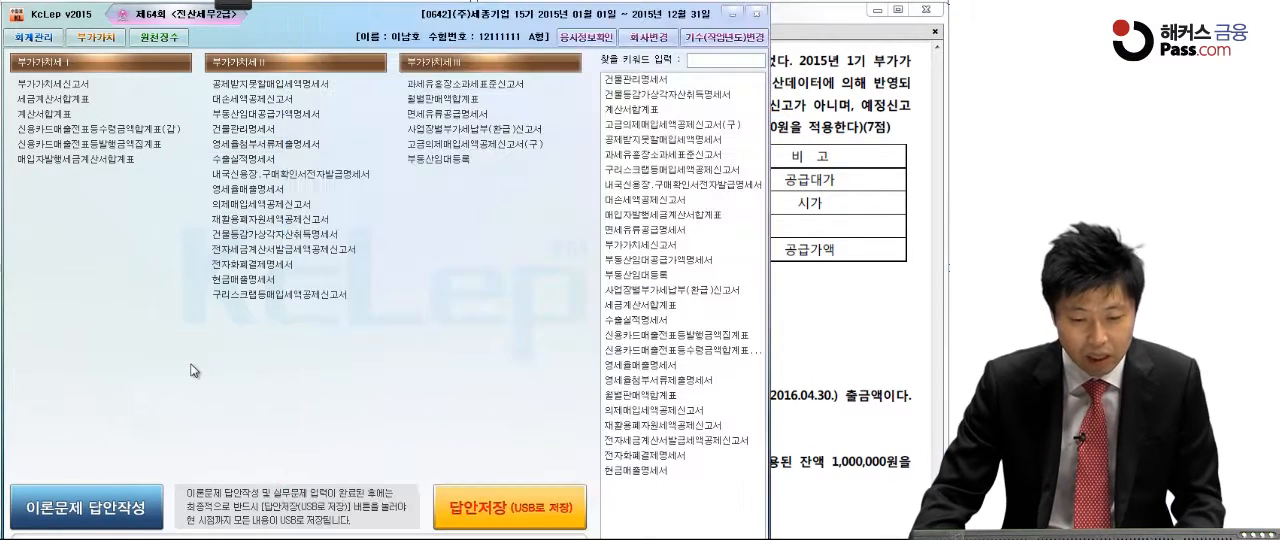
pyautogui.click(82, 85)
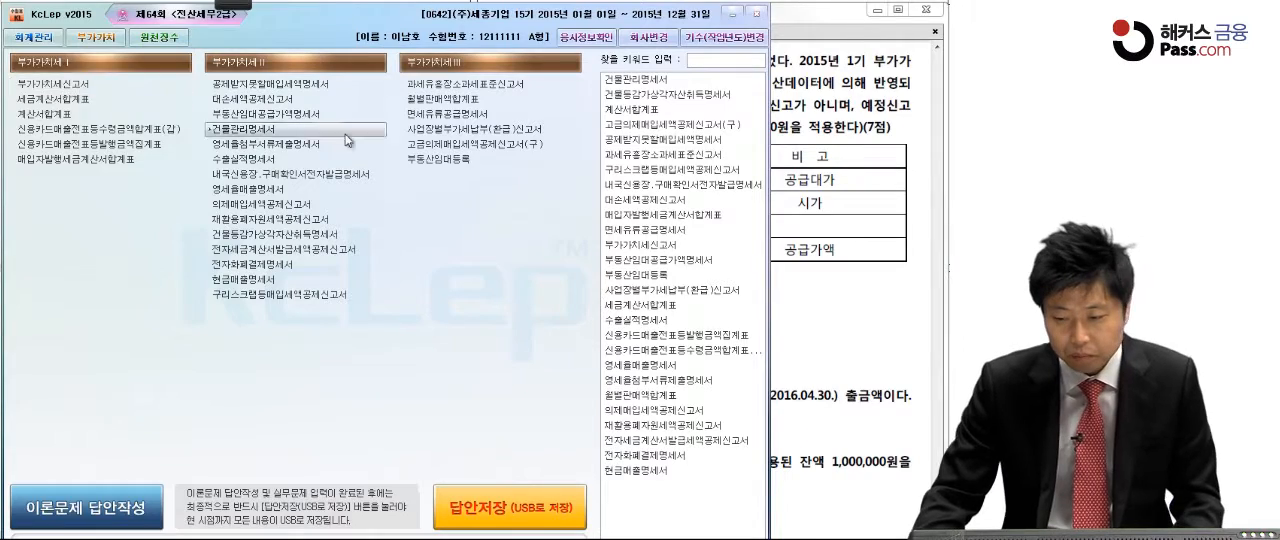
pyautogui.moveTo(140, 38); pyautogui.dragTo(662, 60)
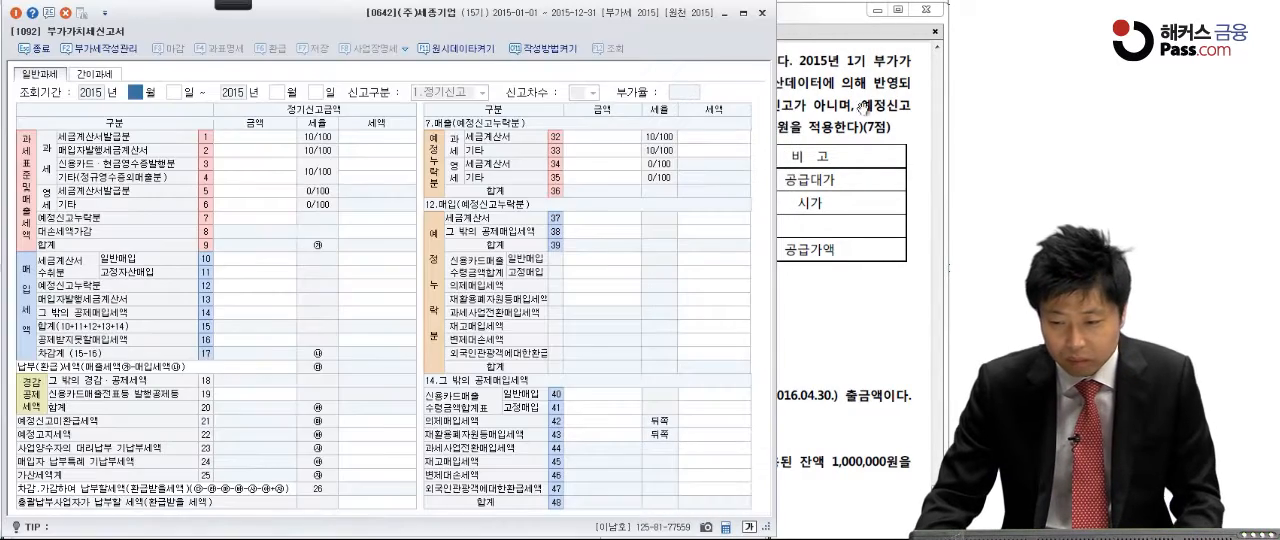
# Step: Load the 부가가치세신고서 for the period April 1 to June 30, 2015, using item [2] of the exam PDF
pyautogui.click(866, 108)
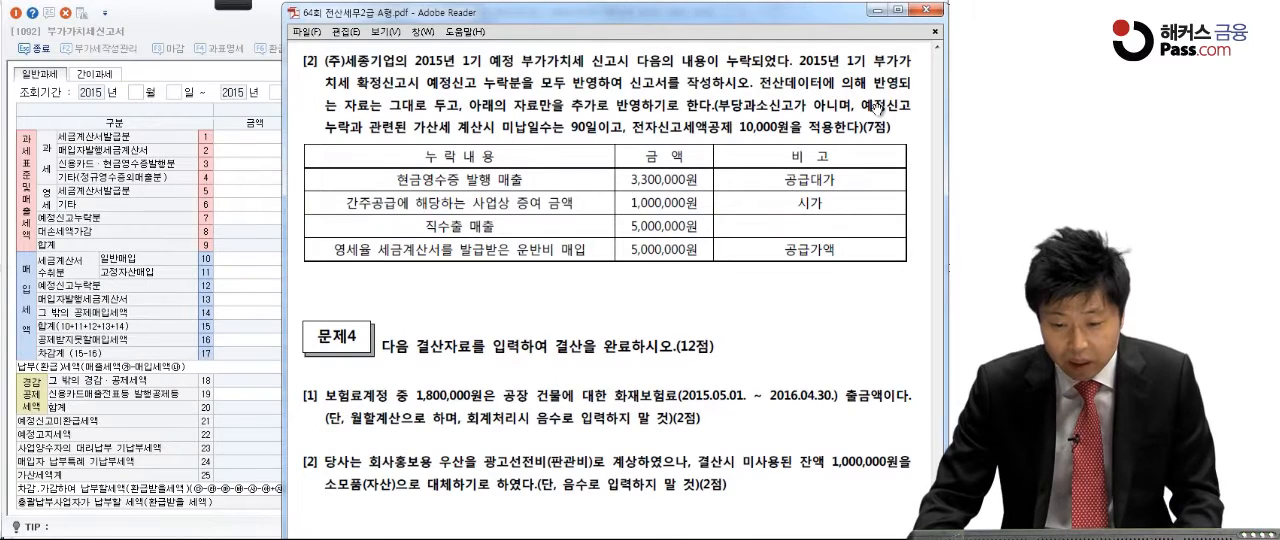
pyautogui.click(201, 32)
pyautogui.write('4')
pyautogui.press('Return')
pyautogui.write('1')
pyautogui.press('Return')
pyautogui.write('6')
pyautogui.press('Return')
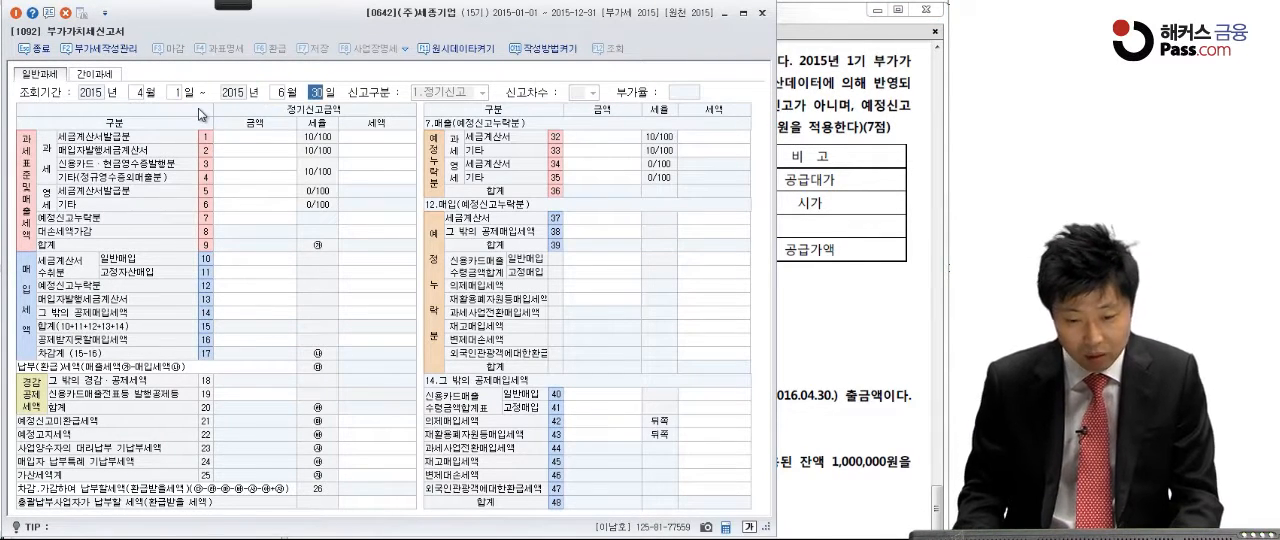
pyautogui.write('30')
pyautogui.press('Return')
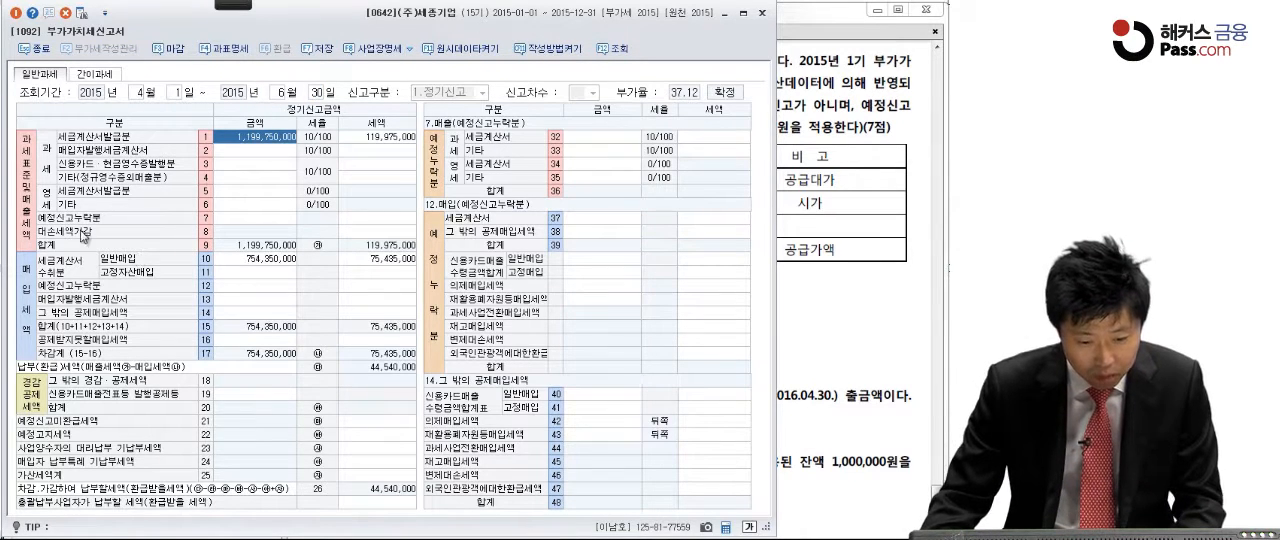
# Step: Enter 4,000,000 as the amount for taxable 기타 (line 33) in the 매출 예정신고누락분 section
pyautogui.click(238, 218)
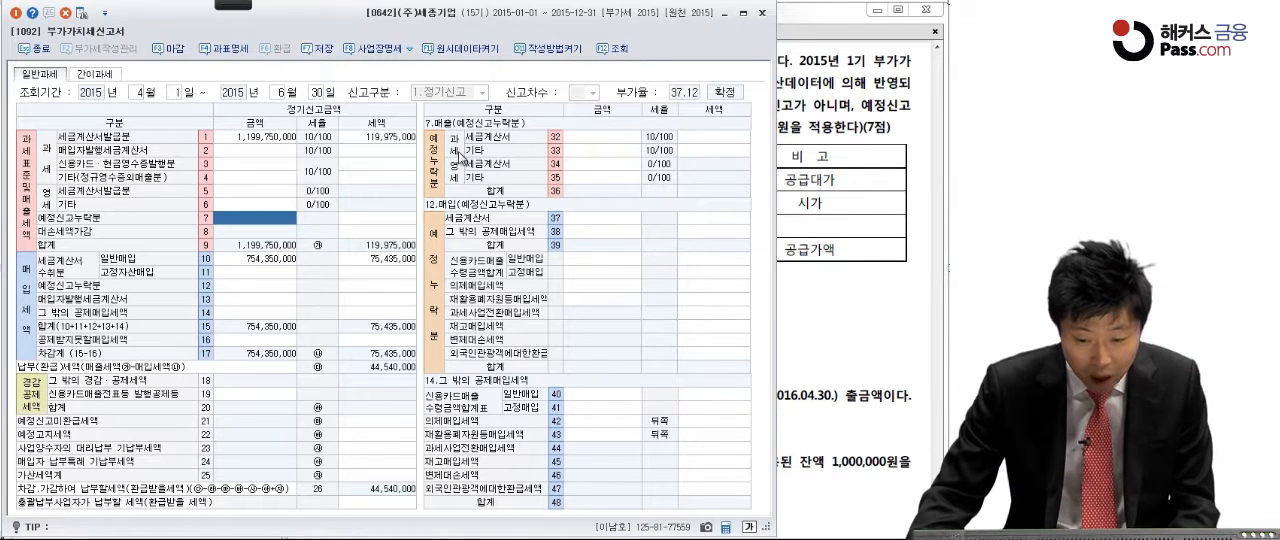
pyautogui.click(582, 150)
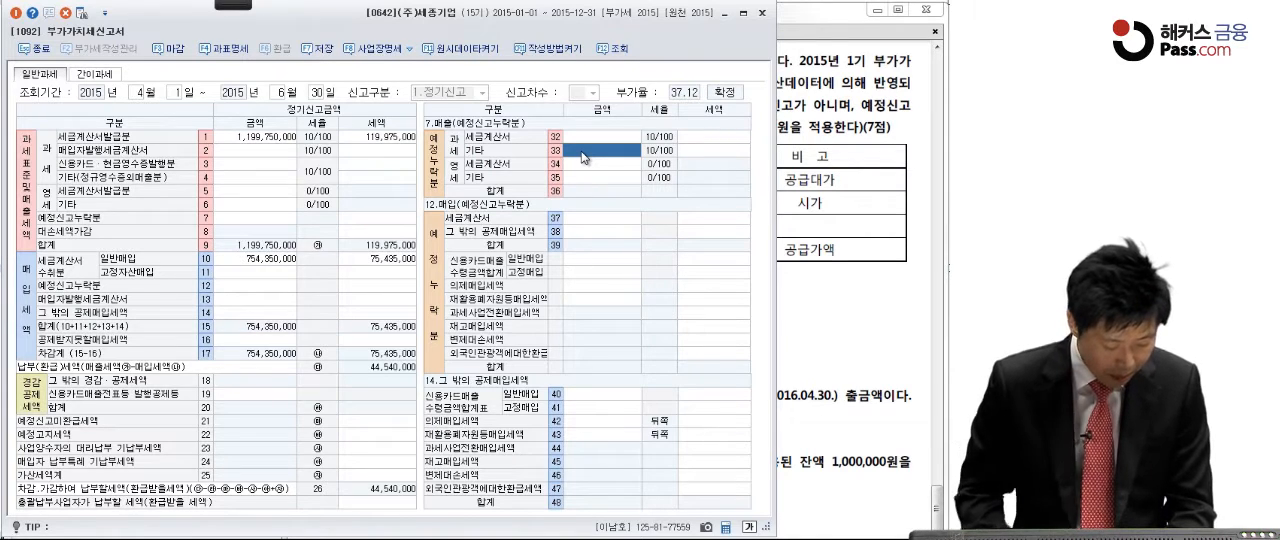
pyautogui.write('40')
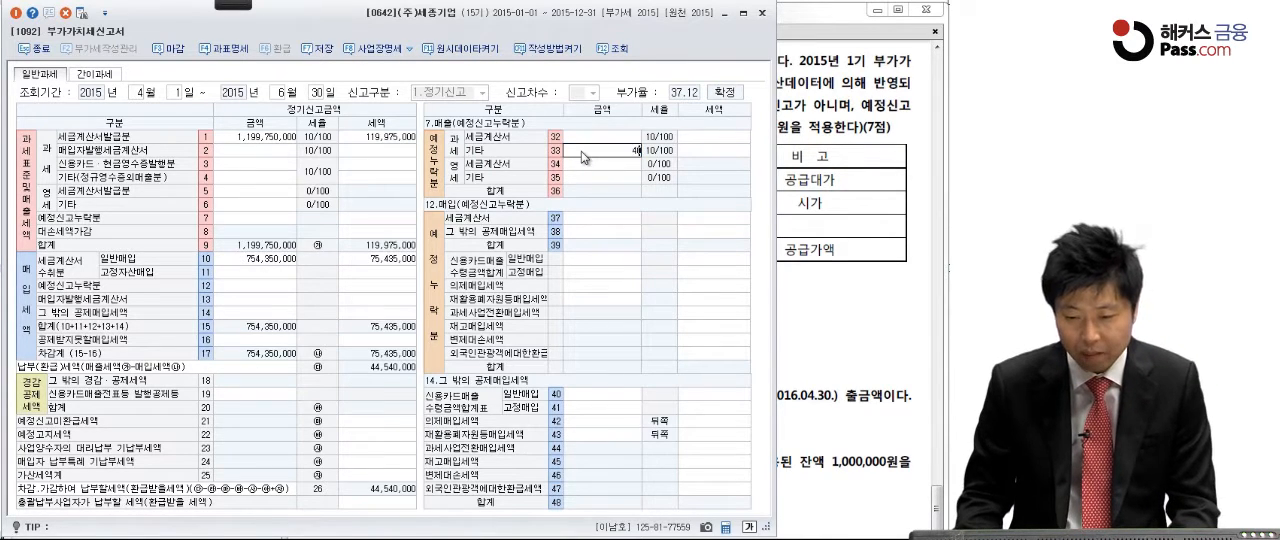
pyautogui.write('0,000')
pyautogui.press('Return')
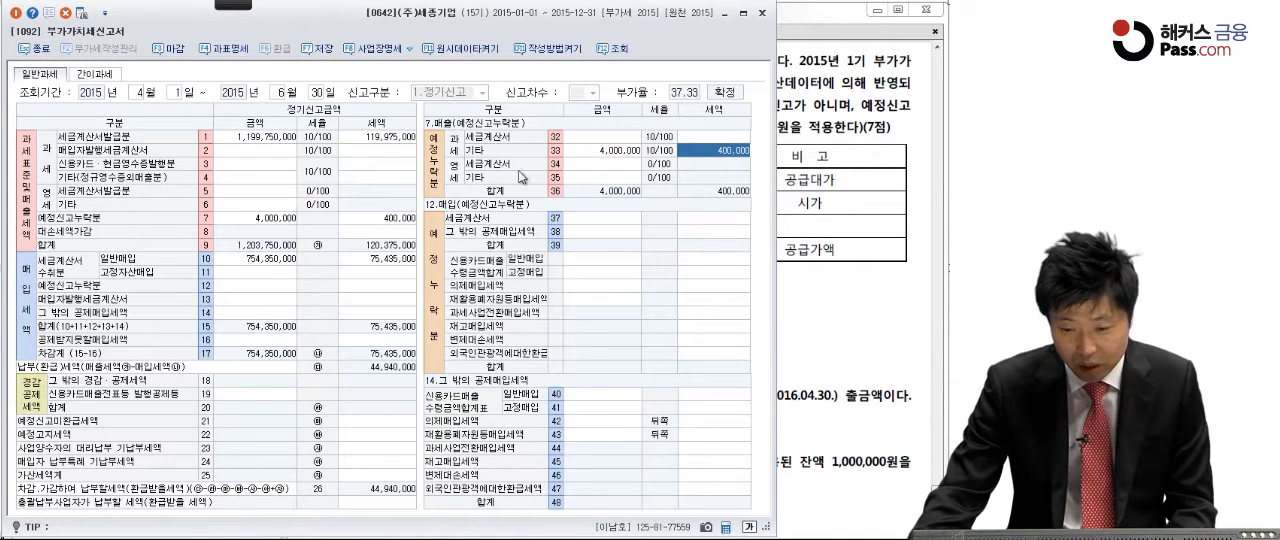
# Step: Enter 5,000,000 as the zero-rated 기타 amount (line 35) in 매출 예정신고누락분 and 5,000,000 as the 세금계산서 amount (line 37) in 매입 예정신고누락분
pyautogui.click(578, 179)
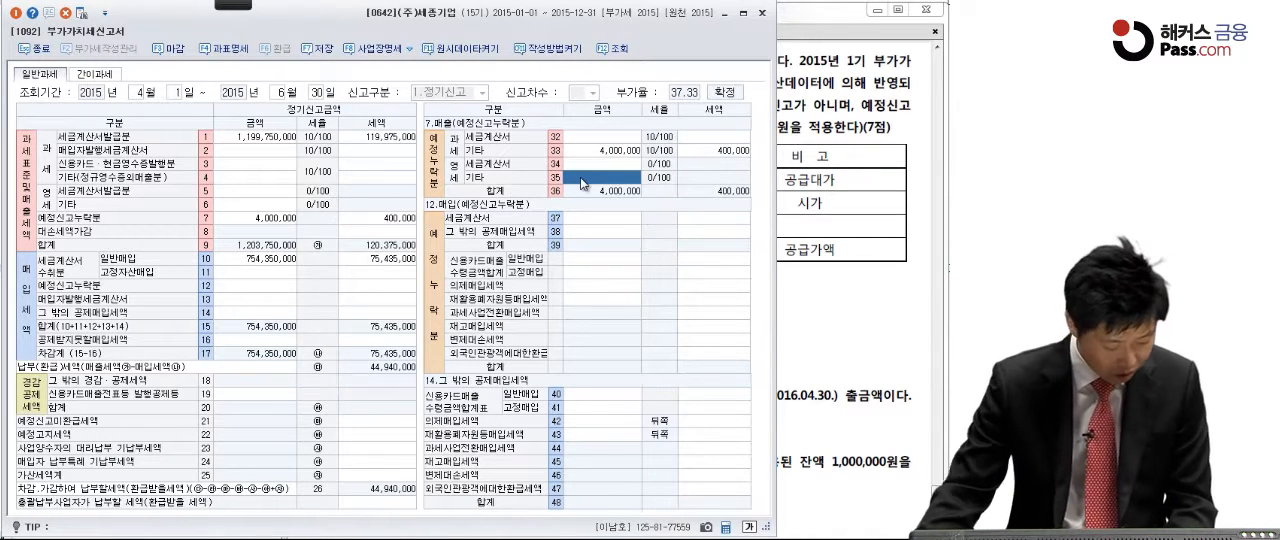
pyautogui.write('1')
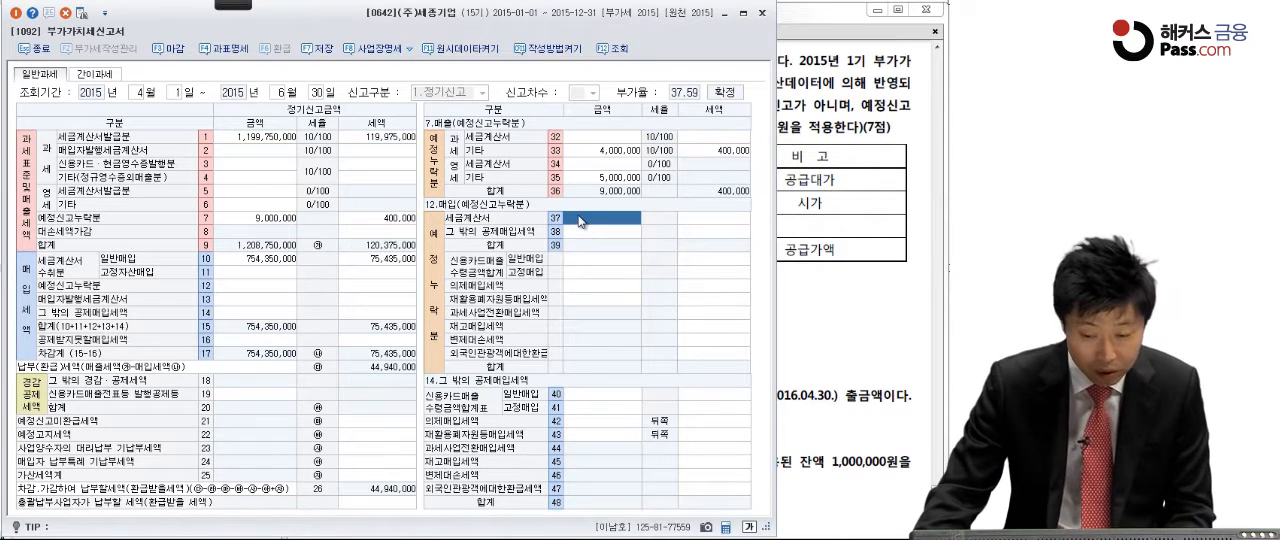
pyautogui.click(580, 221)
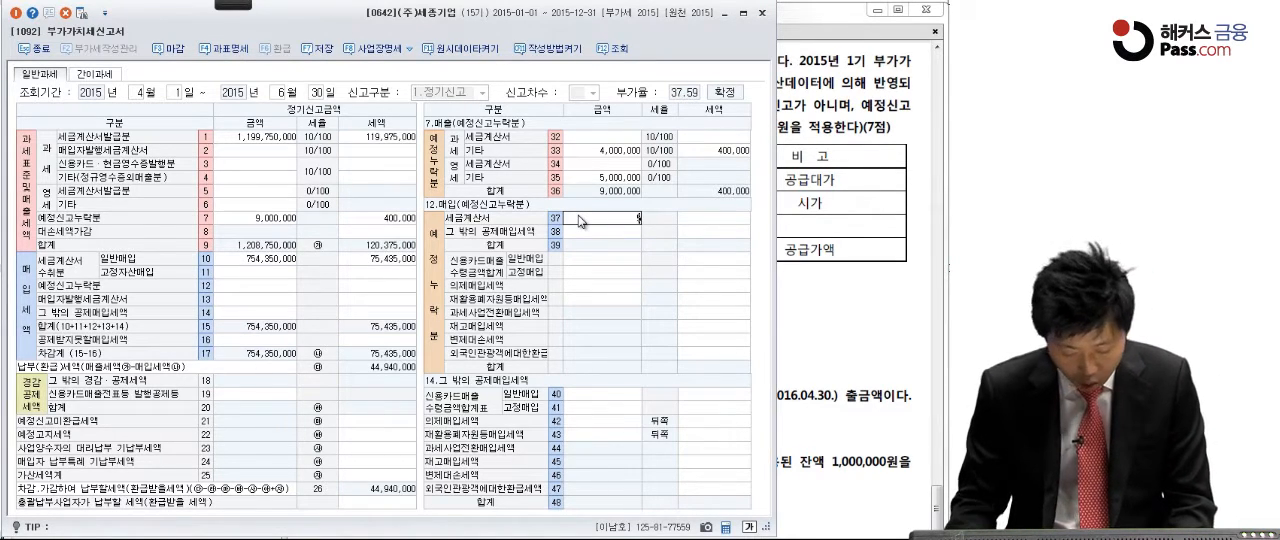
pyautogui.press('Return')
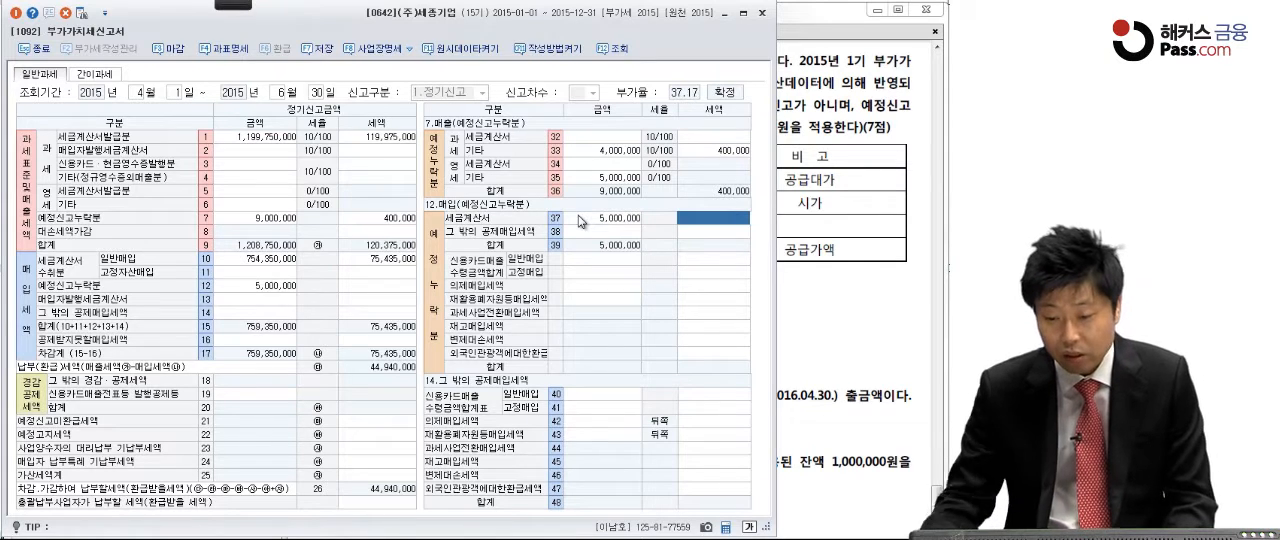
pyautogui.press('Return')
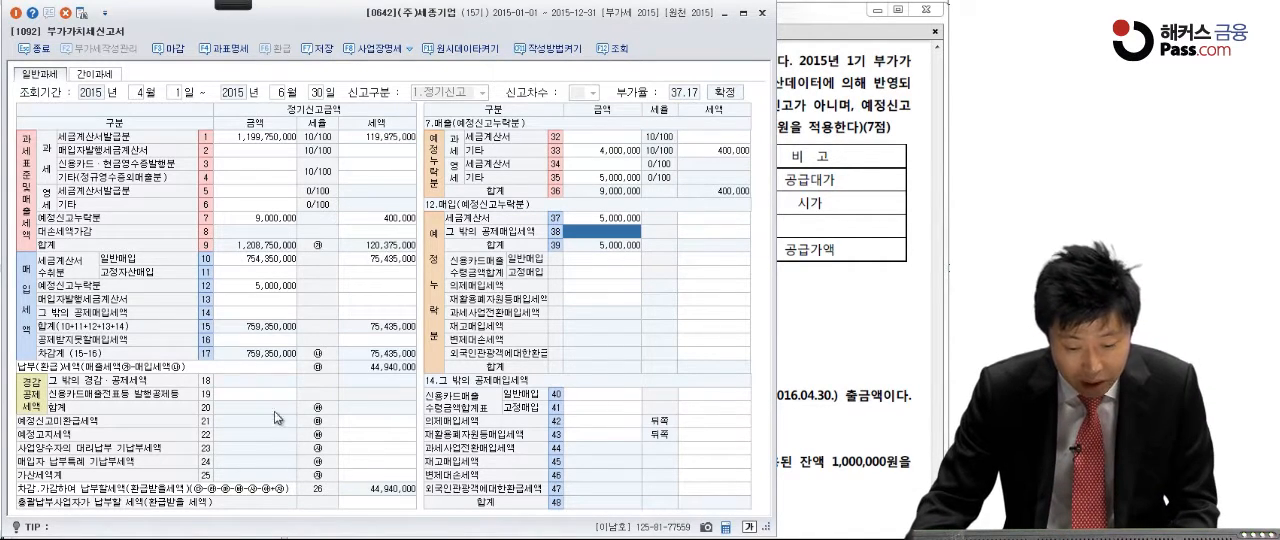
# Step: Enter 10,000 as the 전자신고세액공제 tax amount (line 53) in the 그 밖의 경감·공제세액 section
pyautogui.click(365, 424)
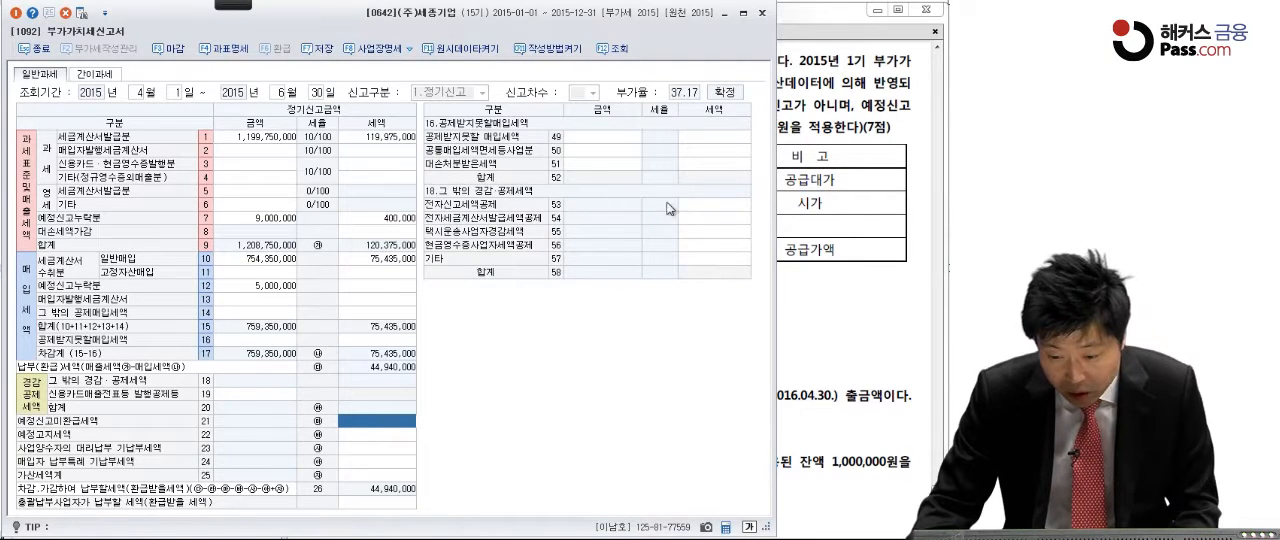
pyautogui.click(690, 205)
pyautogui.write('10,0')
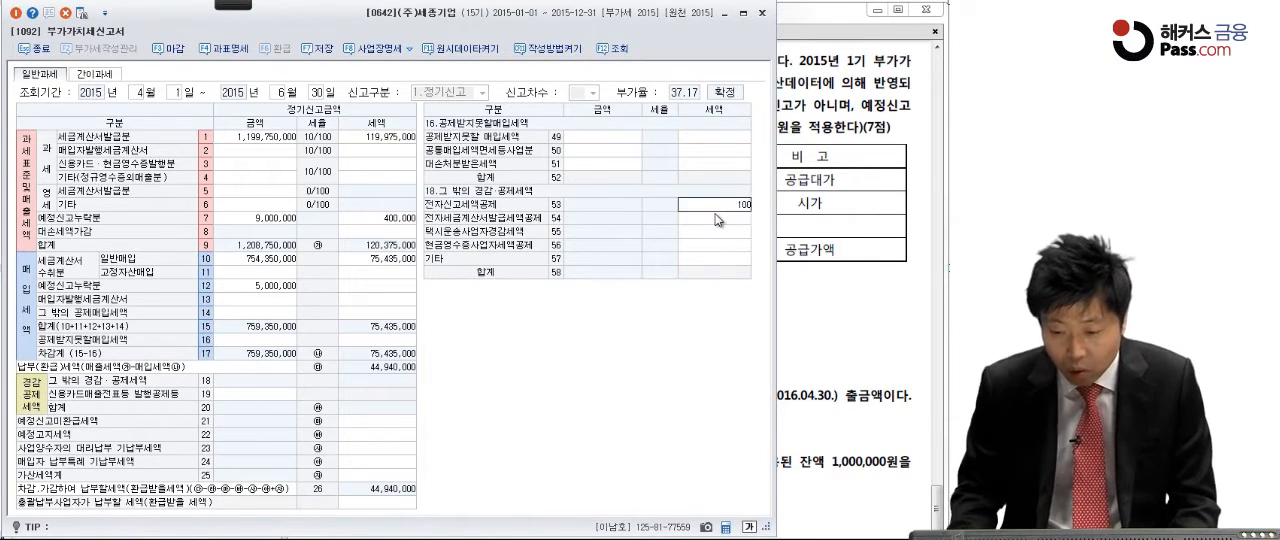
pyautogui.write('00')
pyautogui.press('Return')
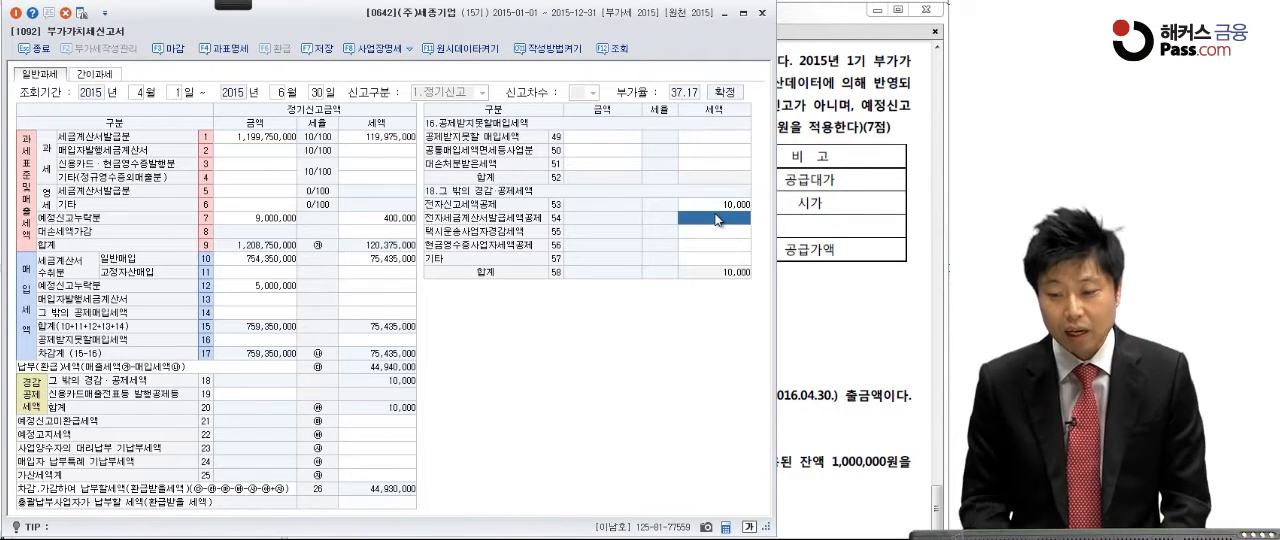
# Step: Switch to the exam PDF, circle 직수출 매출 in item [2]'s table and tick its 5,000,000원 amount
pyautogui.click(807, 231)
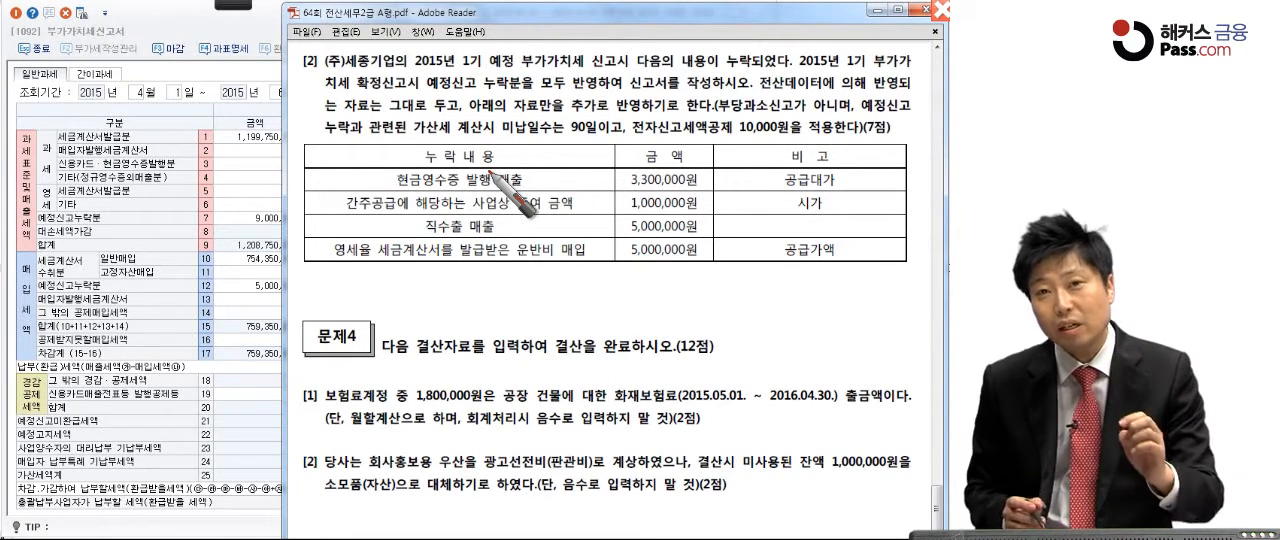
pyautogui.click(503, 229)
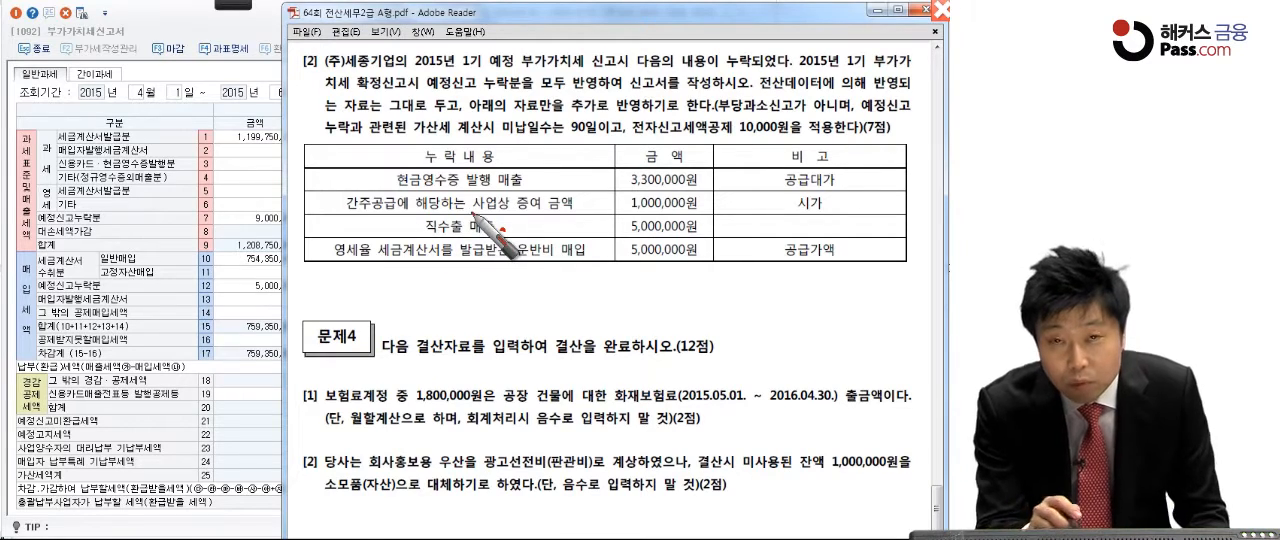
pyautogui.moveTo(500, 225)
pyautogui.mouseDown()
pyautogui.moveTo(512, 238)
pyautogui.moveTo(470, 242)
pyautogui.moveTo(414, 222)
pyautogui.moveTo(518, 222)
pyautogui.mouseUp()
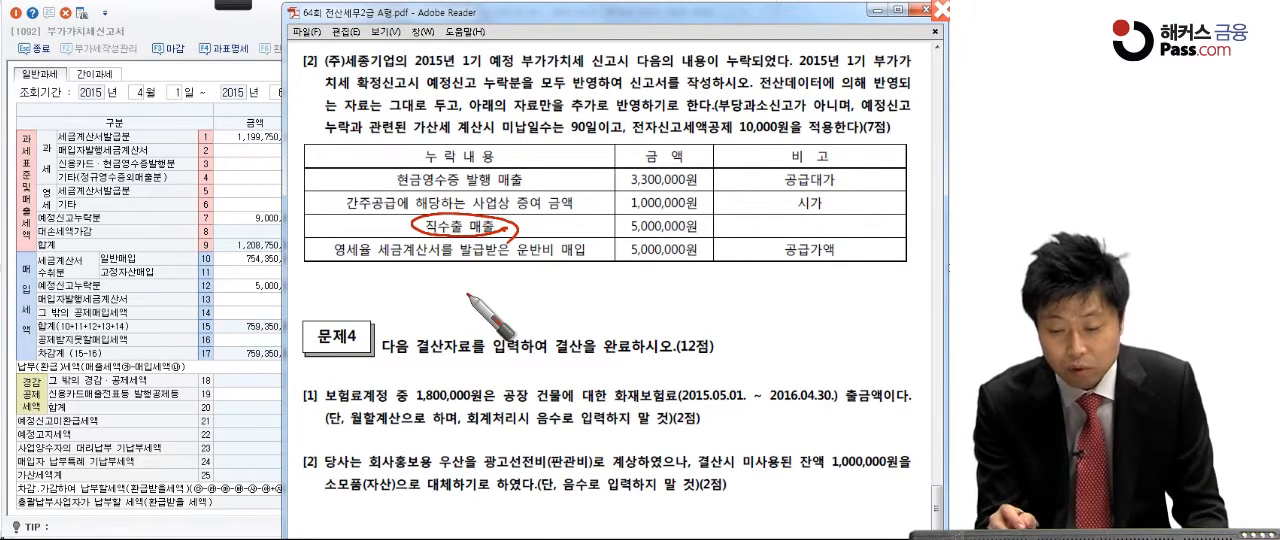
pyautogui.moveTo(714, 227); pyautogui.dragTo(699, 233)
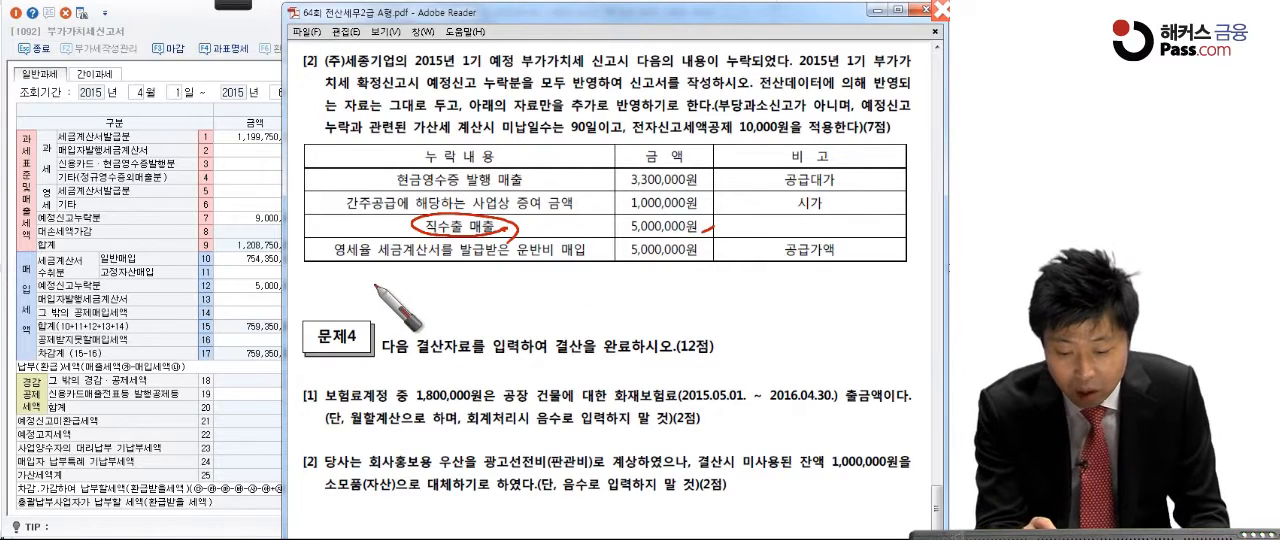
# Step: Handwrite the penalty calculation 5,000,000 × 0.5% × 50% = 12,500 below the table and number it ①
pyautogui.moveTo(351, 269)
pyautogui.mouseDown()
pyautogui.moveTo(348, 292)
pyautogui.moveTo(489, 280)
pyautogui.moveTo(545, 285)
pyautogui.moveTo(574, 305)
pyautogui.moveTo(576, 283)
pyautogui.moveTo(586, 295)
pyautogui.mouseUp()
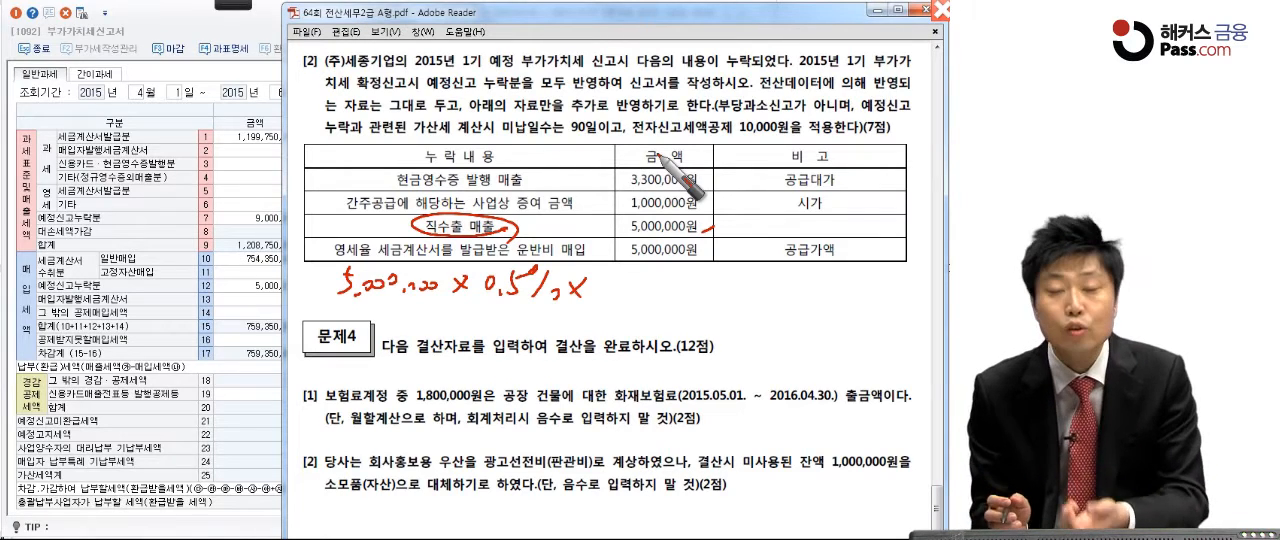
pyautogui.moveTo(608, 268)
pyautogui.mouseDown()
pyautogui.moveTo(603, 293)
pyautogui.moveTo(620, 267)
pyautogui.mouseUp()
pyautogui.moveTo(628, 269); pyautogui.dragTo(656, 274)
pyautogui.moveTo(668, 264)
pyautogui.mouseDown()
pyautogui.moveTo(651, 288)
pyautogui.moveTo(712, 281)
pyautogui.mouseUp()
pyautogui.moveTo(697, 291); pyautogui.dragTo(713, 288)
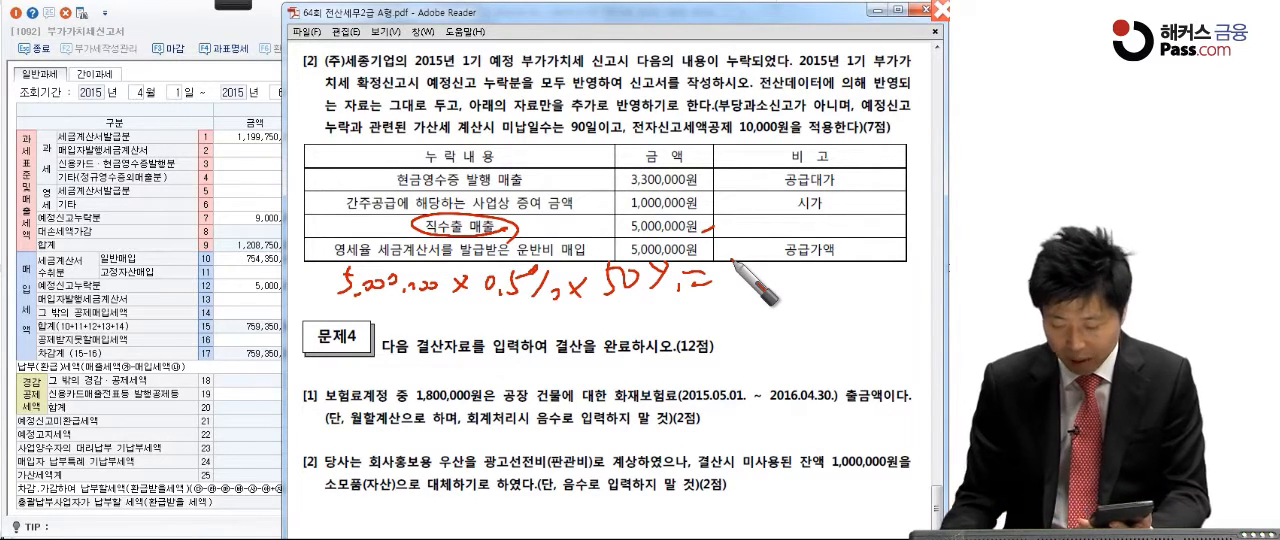
pyautogui.moveTo(732, 261)
pyautogui.mouseDown()
pyautogui.moveTo(755, 280)
pyautogui.moveTo(805, 268)
pyautogui.moveTo(830, 290)
pyautogui.moveTo(851, 281)
pyautogui.moveTo(842, 272)
pyautogui.mouseUp()
pyautogui.moveTo(856, 269); pyautogui.dragTo(858, 271)
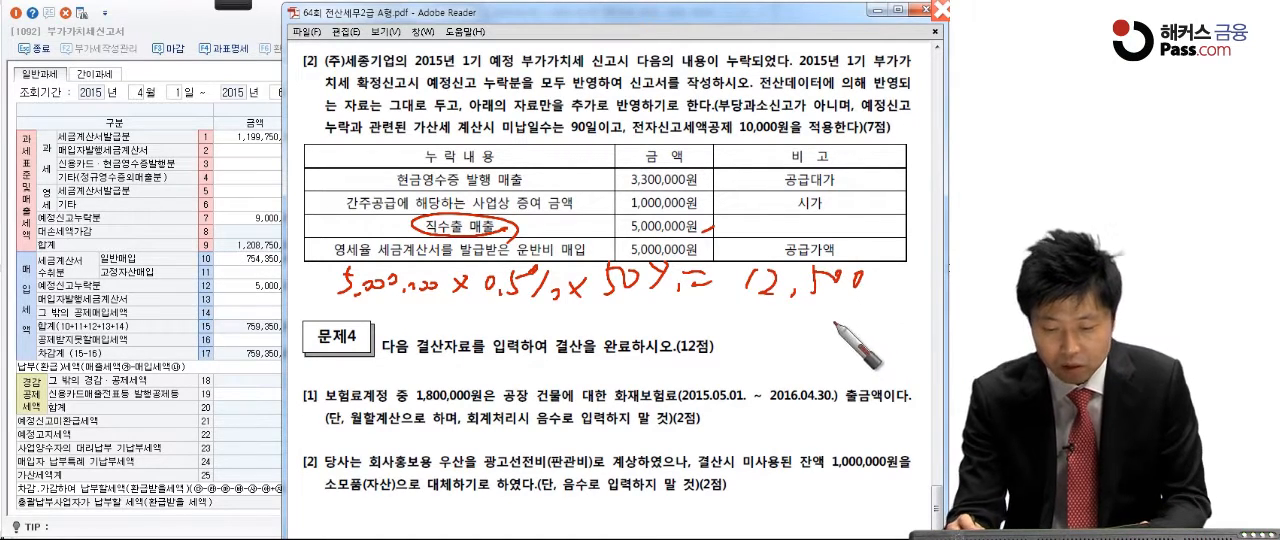
pyautogui.moveTo(304, 262); pyautogui.dragTo(302, 266)
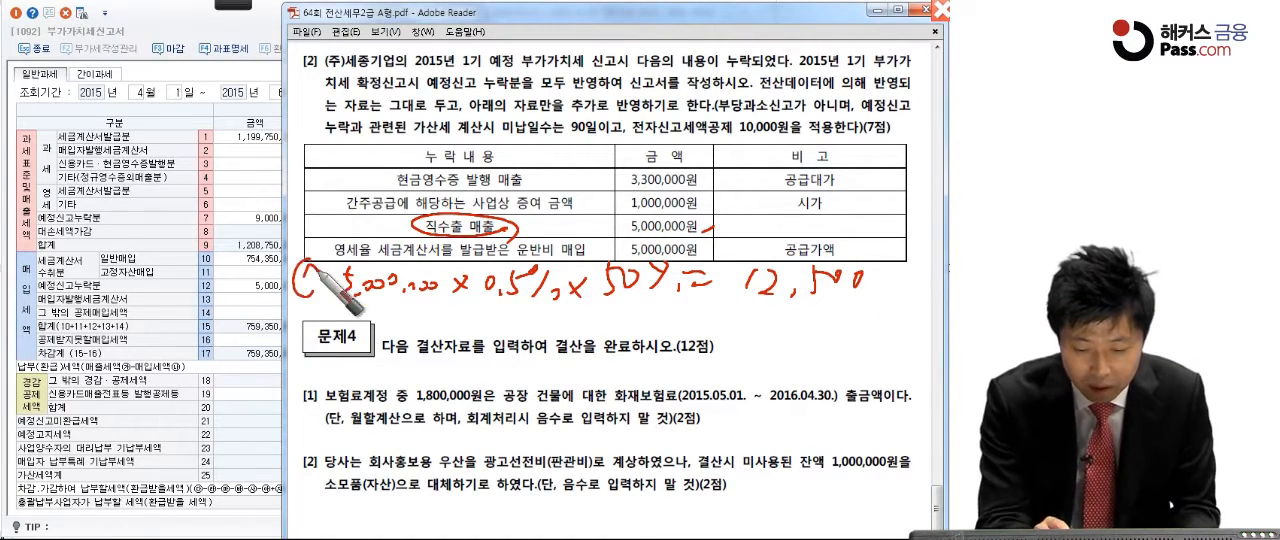
# Step: Start calculation ② with 4,000,000 × 10%, striking out the first figure, and mark the 1,000,000원 and zero-rated purchase amounts in the table
pyautogui.moveTo(312, 308)
pyautogui.mouseDown()
pyautogui.moveTo(346, 318)
pyautogui.moveTo(382, 356)
pyautogui.mouseUp()
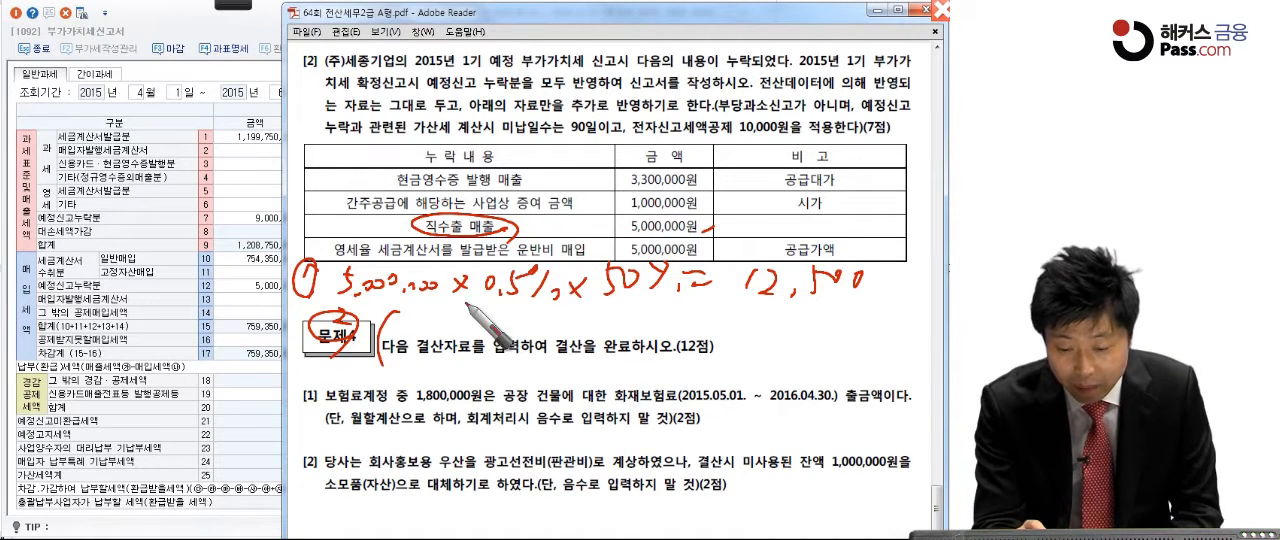
pyautogui.moveTo(408, 318)
pyautogui.mouseDown()
pyautogui.moveTo(418, 338)
pyautogui.moveTo(502, 322)
pyautogui.mouseUp()
pyautogui.click(708, 201)
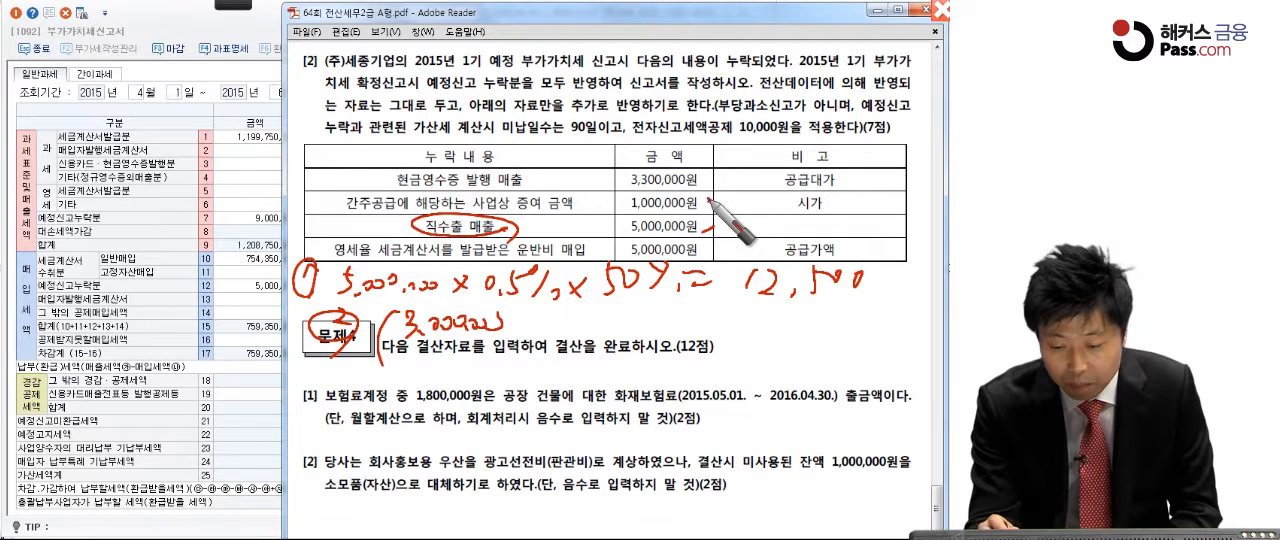
pyautogui.moveTo(412, 334)
pyautogui.mouseDown()
pyautogui.moveTo(500, 318)
pyautogui.moveTo(617, 326)
pyautogui.mouseUp()
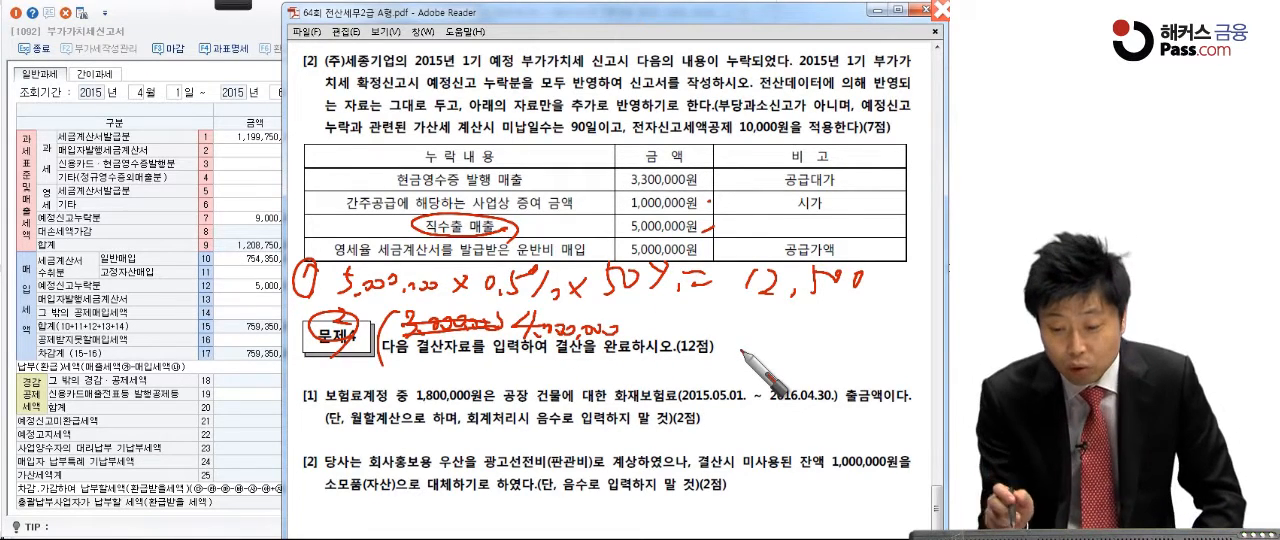
pyautogui.click(706, 251)
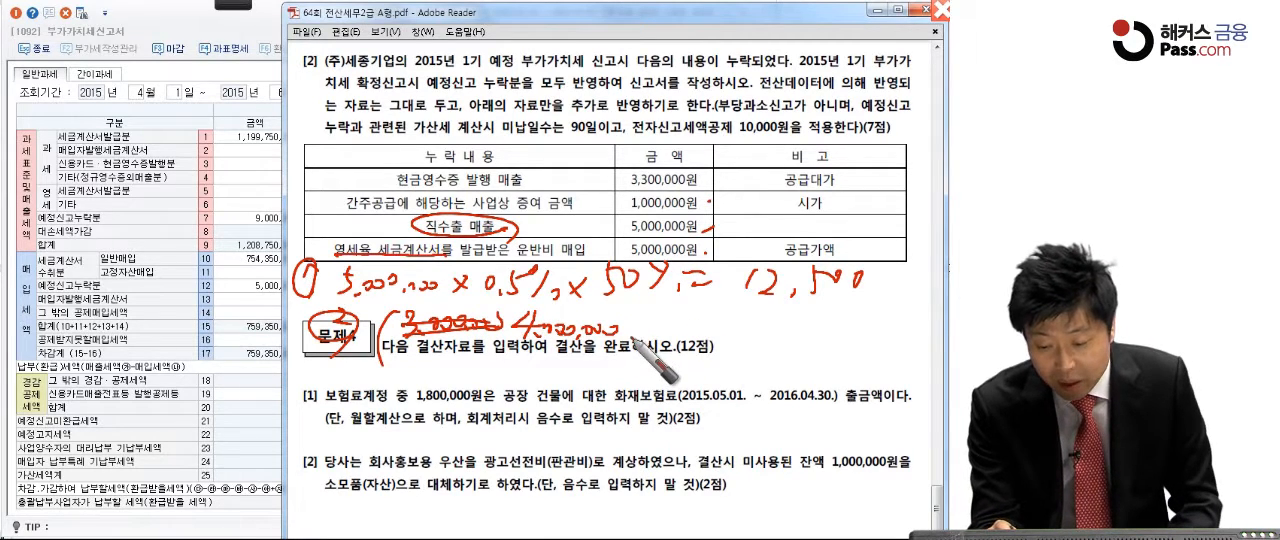
pyautogui.moveTo(628, 320)
pyautogui.mouseDown()
pyautogui.moveTo(642, 334)
pyautogui.moveTo(630, 335)
pyautogui.moveTo(700, 334)
pyautogui.mouseUp()
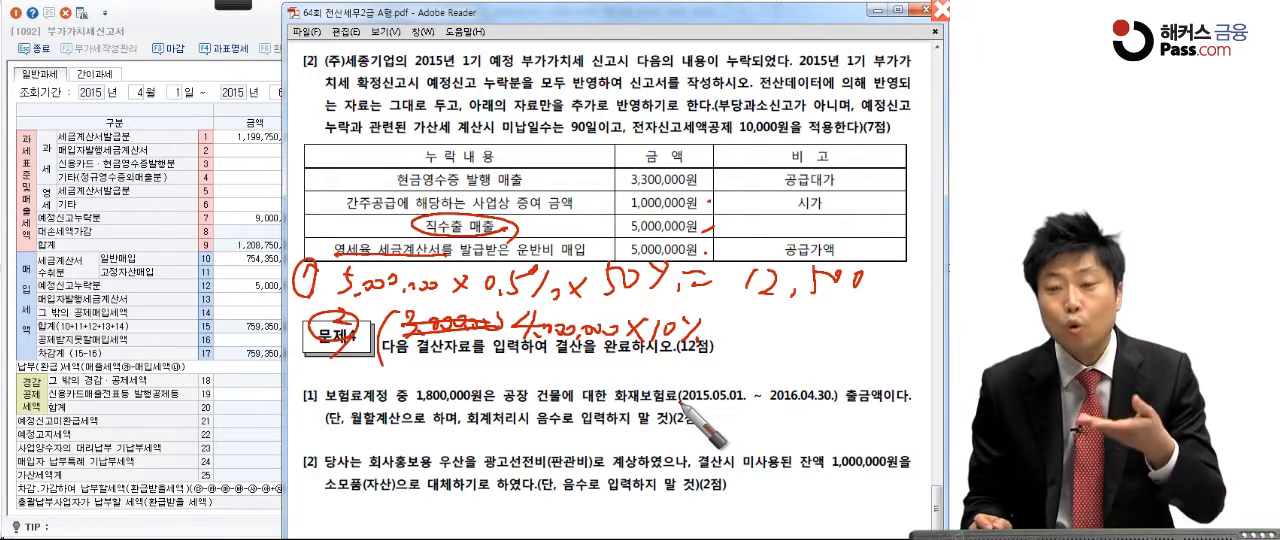
# Step: Complete calculation ② by multiplying by 10% and 50%, writing the result 20,000 and circling it
pyautogui.moveTo(718, 320); pyautogui.dragTo(716, 364)
pyautogui.moveTo(746, 333)
pyautogui.mouseDown()
pyautogui.moveTo(770, 359)
pyautogui.moveTo(748, 360)
pyautogui.moveTo(788, 333)
pyautogui.mouseUp()
pyautogui.moveTo(816, 323)
pyautogui.mouseDown()
pyautogui.moveTo(799, 348)
pyautogui.moveTo(821, 350)
pyautogui.mouseUp()
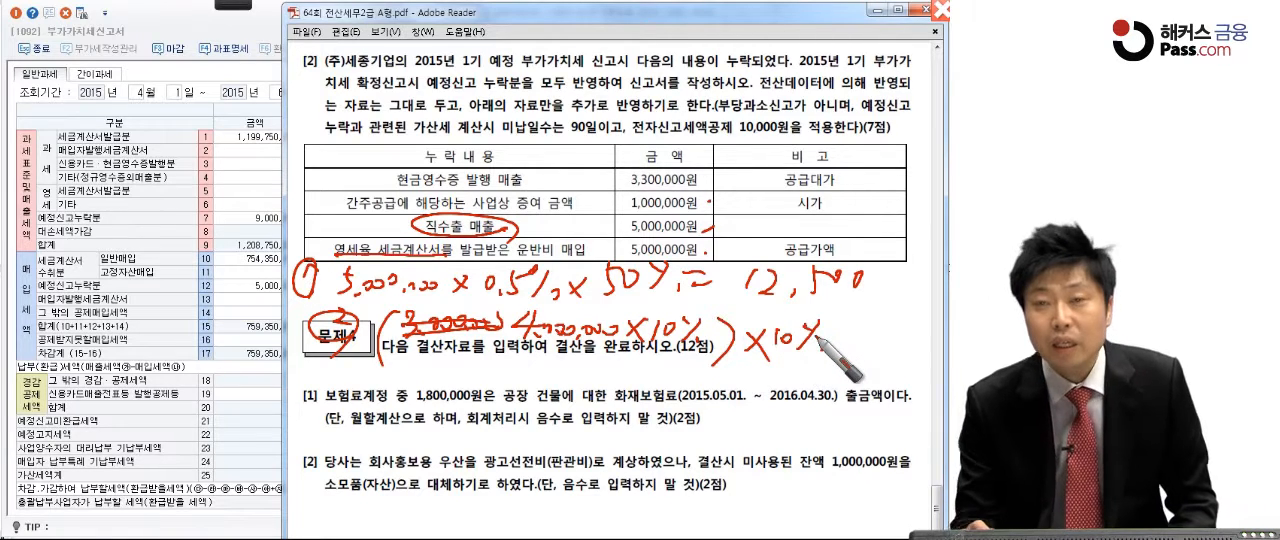
pyautogui.moveTo(823, 336)
pyautogui.mouseDown()
pyautogui.moveTo(820, 350)
pyautogui.moveTo(854, 346)
pyautogui.mouseUp()
pyautogui.moveTo(854, 329); pyautogui.dragTo(838, 350)
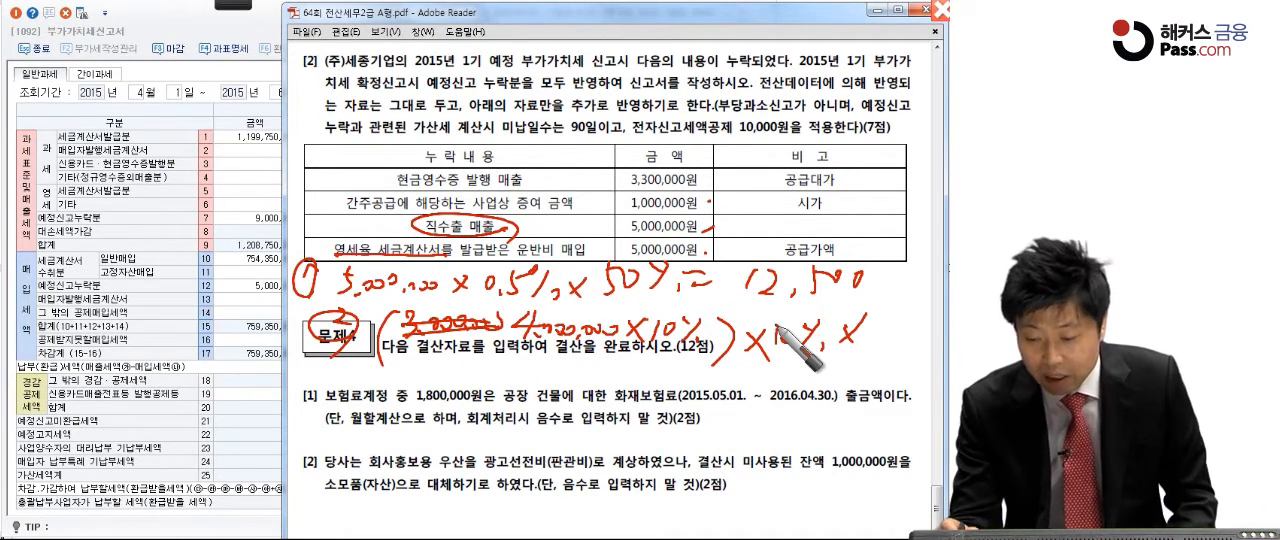
pyautogui.moveTo(880, 319); pyautogui.dragTo(871, 340)
pyautogui.moveTo(880, 319); pyautogui.dragTo(893, 318)
pyautogui.moveTo(895, 321); pyautogui.dragTo(892, 320)
pyautogui.moveTo(909, 320); pyautogui.dragTo(912, 321)
pyautogui.moveTo(924, 318)
pyautogui.mouseDown()
pyautogui.moveTo(908, 346)
pyautogui.moveTo(926, 352)
pyautogui.mouseUp()
pyautogui.moveTo(722, 374); pyautogui.dragTo(742, 374)
pyautogui.moveTo(729, 384); pyautogui.dragTo(743, 383)
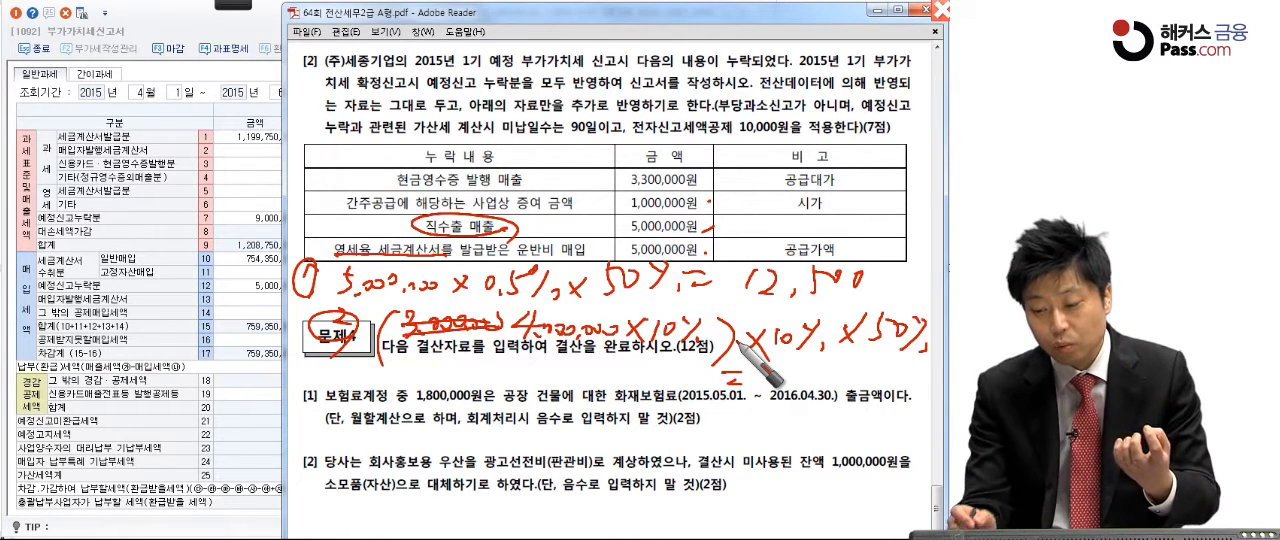
pyautogui.moveTo(772, 372)
pyautogui.mouseDown()
pyautogui.moveTo(790, 384)
pyautogui.moveTo(800, 372)
pyautogui.mouseUp()
pyautogui.moveTo(822, 382); pyautogui.dragTo(858, 377)
pyautogui.moveTo(806, 406); pyautogui.dragTo(867, 418)
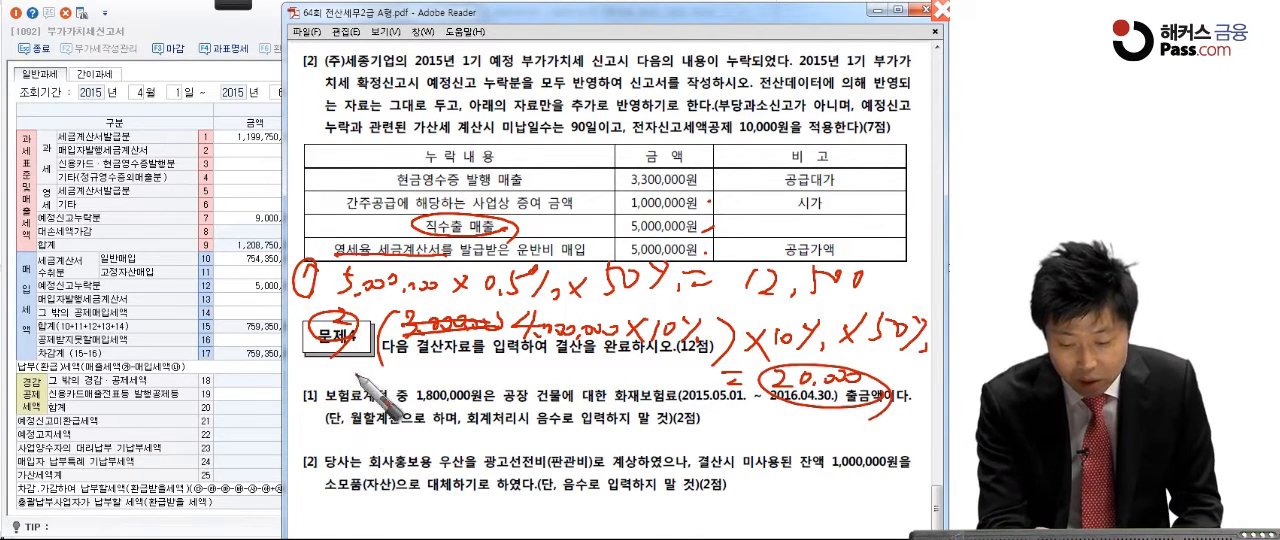
# Step: Handwrite calculation ③ as 400,000 × 3/10,000 × 90 = 10,800 and circle the result
pyautogui.moveTo(332, 405)
pyautogui.mouseDown()
pyautogui.moveTo(340, 438)
pyautogui.moveTo(355, 430)
pyautogui.mouseUp()
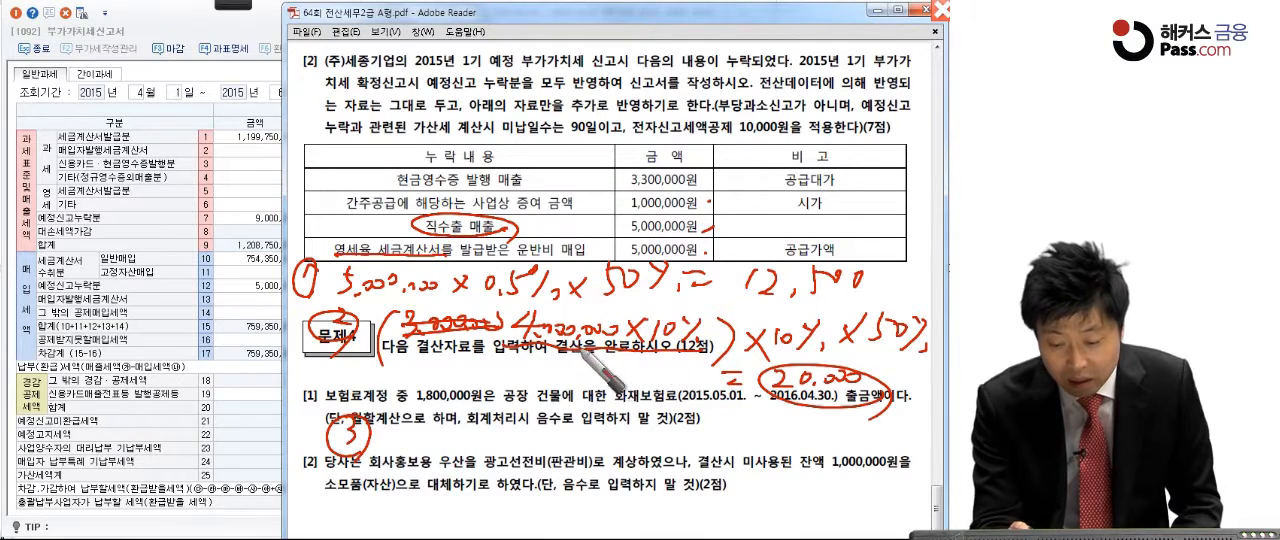
pyautogui.moveTo(447, 428)
pyautogui.mouseDown()
pyautogui.moveTo(468, 440)
pyautogui.moveTo(773, 444)
pyautogui.moveTo(795, 456)
pyautogui.moveTo(824, 442)
pyautogui.moveTo(856, 456)
pyautogui.mouseUp()
pyautogui.moveTo(840, 466); pyautogui.dragTo(858, 464)
pyautogui.moveTo(905, 418); pyautogui.dragTo(900, 420)
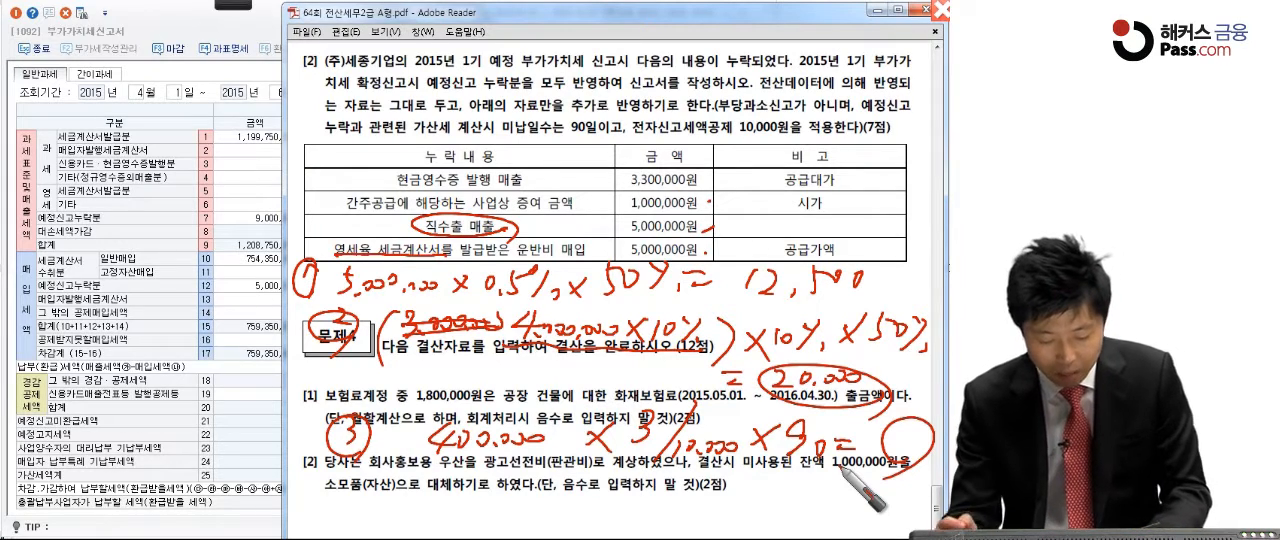
pyautogui.moveTo(904, 430); pyautogui.dragTo(910, 450)
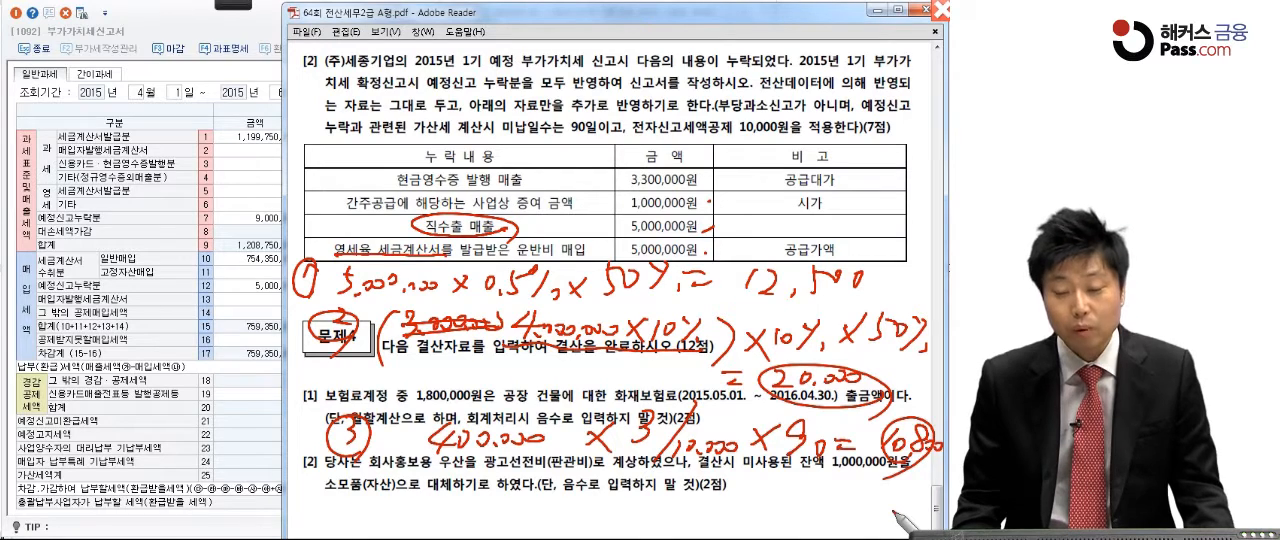
# Step: Bracket the three omitted sales items in the table, circle 12,500 and write the boxed penalty total 43,300
pyautogui.click(546, 191)
pyautogui.click(572, 208)
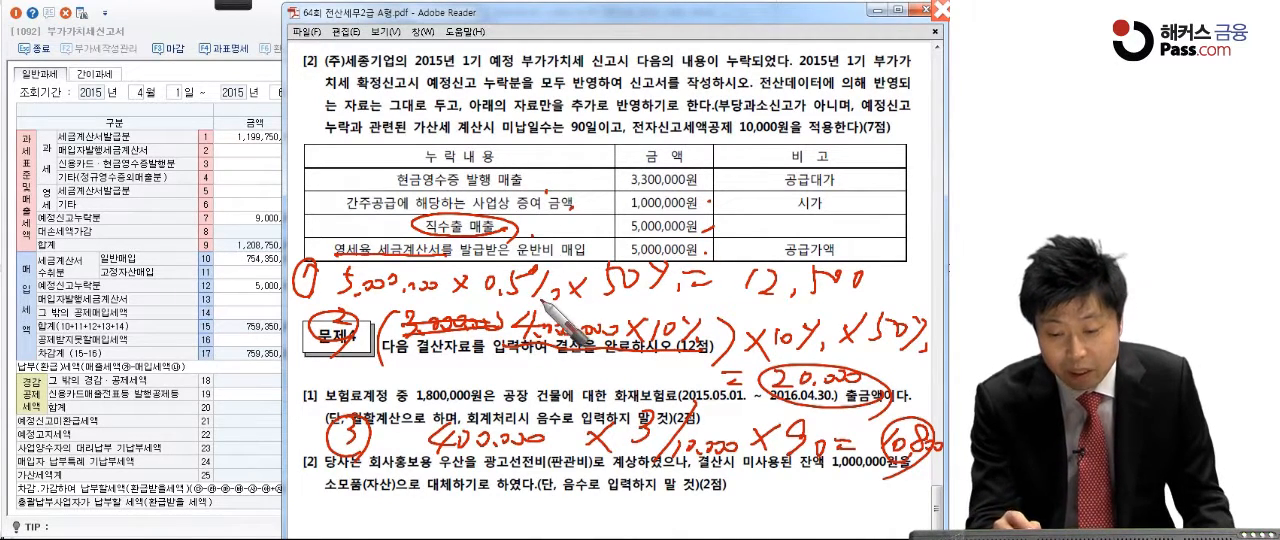
pyautogui.moveTo(324, 178)
pyautogui.mouseDown()
pyautogui.moveTo(308, 208)
pyautogui.moveTo(332, 238)
pyautogui.mouseUp()
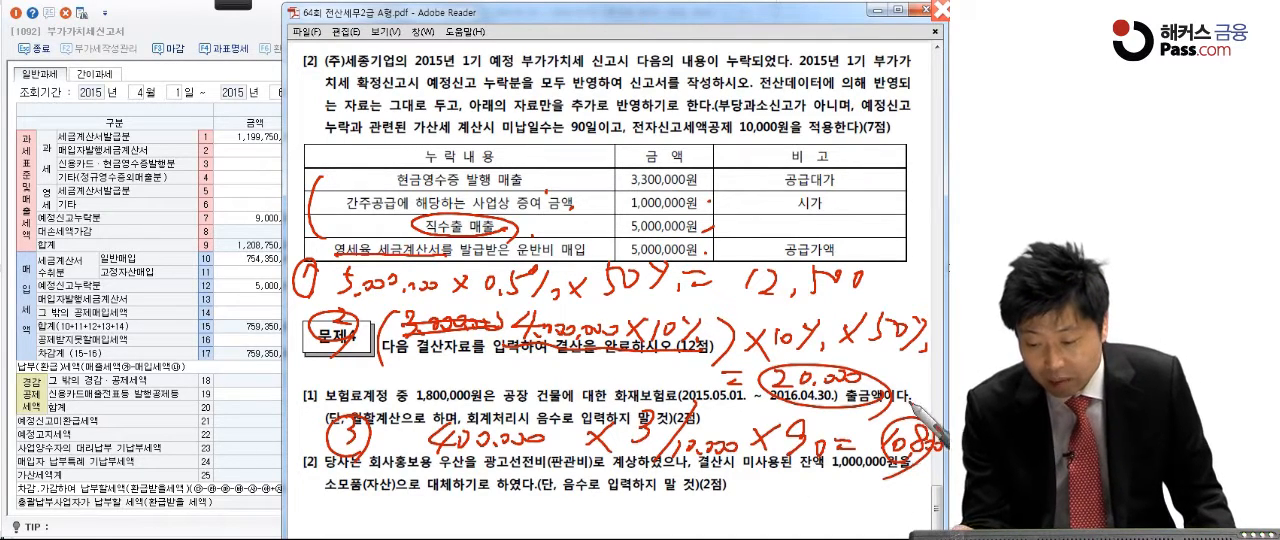
pyautogui.moveTo(840, 287)
pyautogui.mouseDown()
pyautogui.moveTo(800, 240)
pyautogui.moveTo(770, 300)
pyautogui.mouseUp()
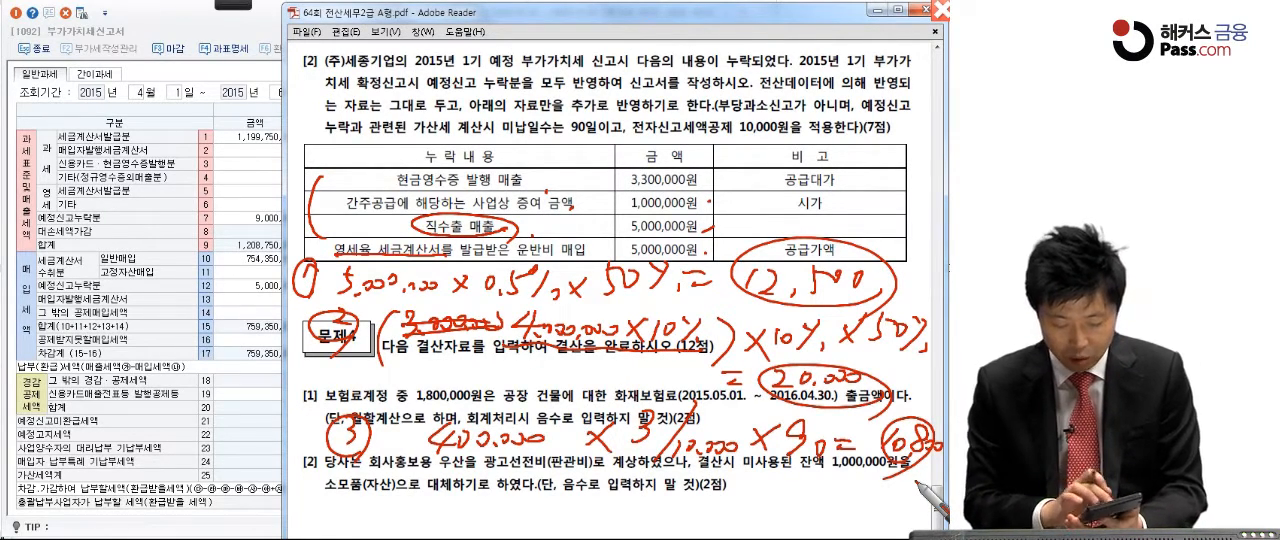
pyautogui.moveTo(365, 472)
pyautogui.mouseDown()
pyautogui.moveTo(380, 515)
pyautogui.moveTo(400, 485)
pyautogui.moveTo(410, 518)
pyautogui.moveTo(485, 505)
pyautogui.moveTo(420, 515)
pyautogui.moveTo(330, 502)
pyautogui.moveTo(458, 525)
pyautogui.moveTo(341, 526)
pyautogui.mouseUp()
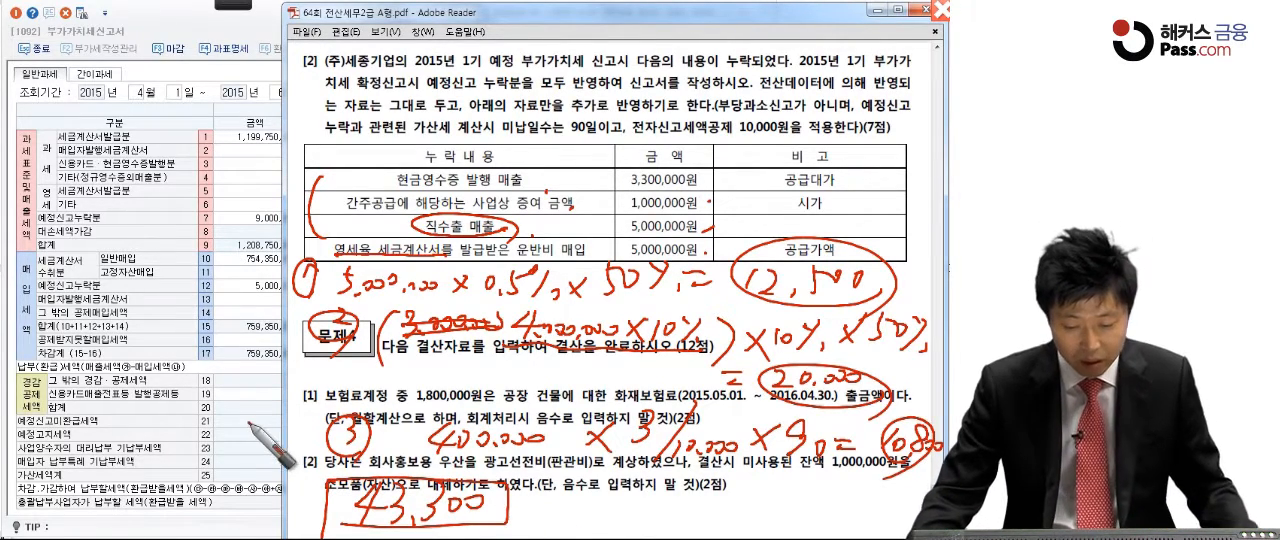
# Step: Switch to KcLep and enter 400,000 with a tax of 20,000 for 과소·초과환급(일반) in the 가산세명세 of the VAT return
pyautogui.click(232, 413)
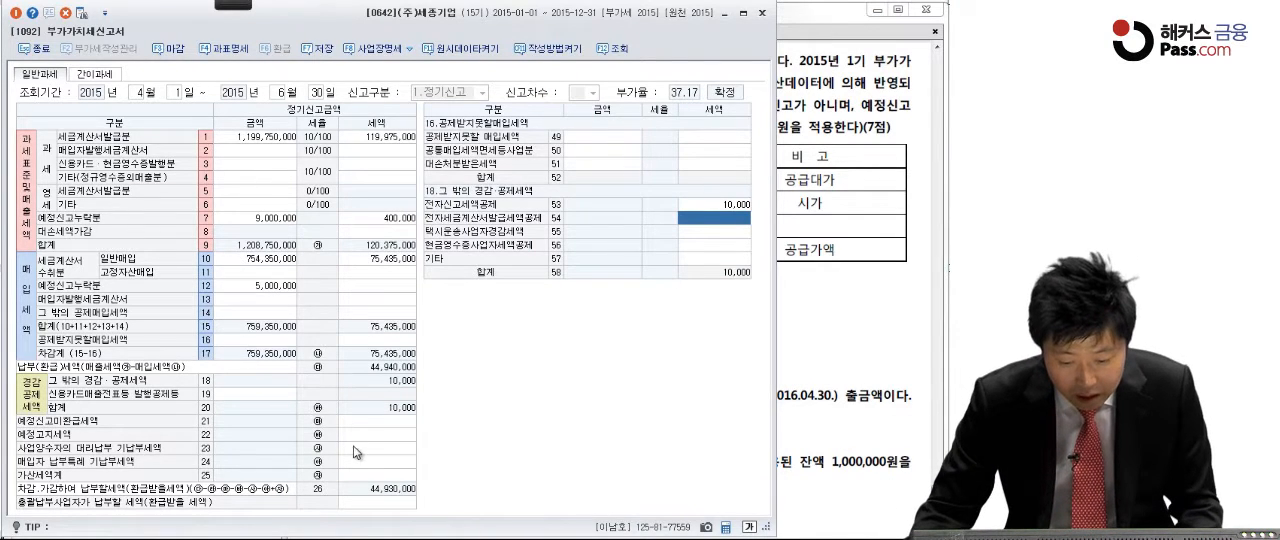
pyautogui.click(384, 477)
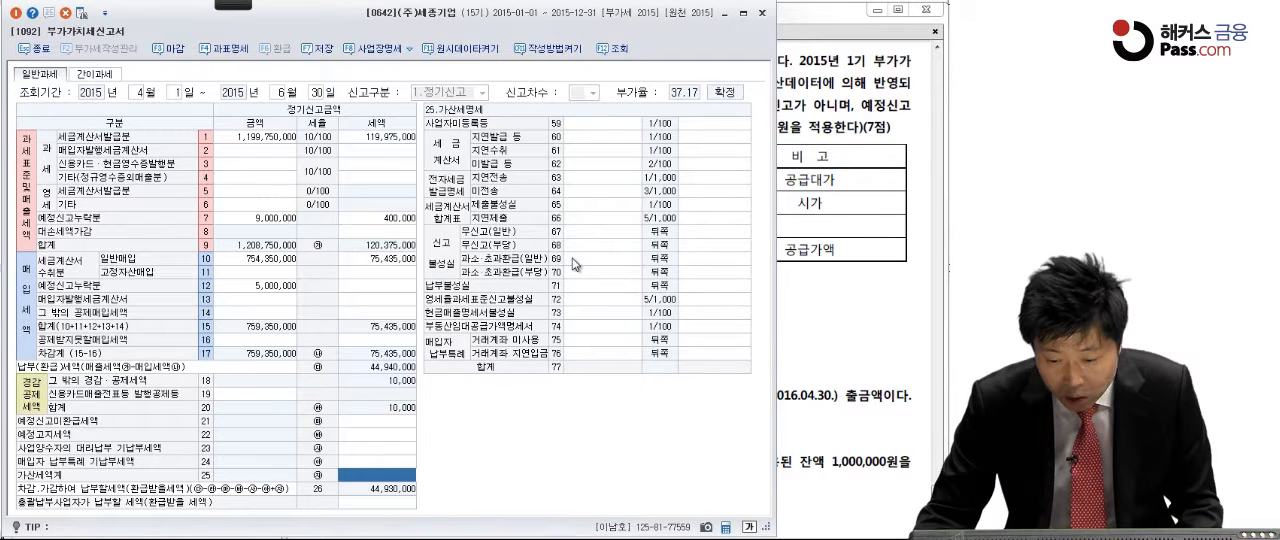
pyautogui.click(572, 258)
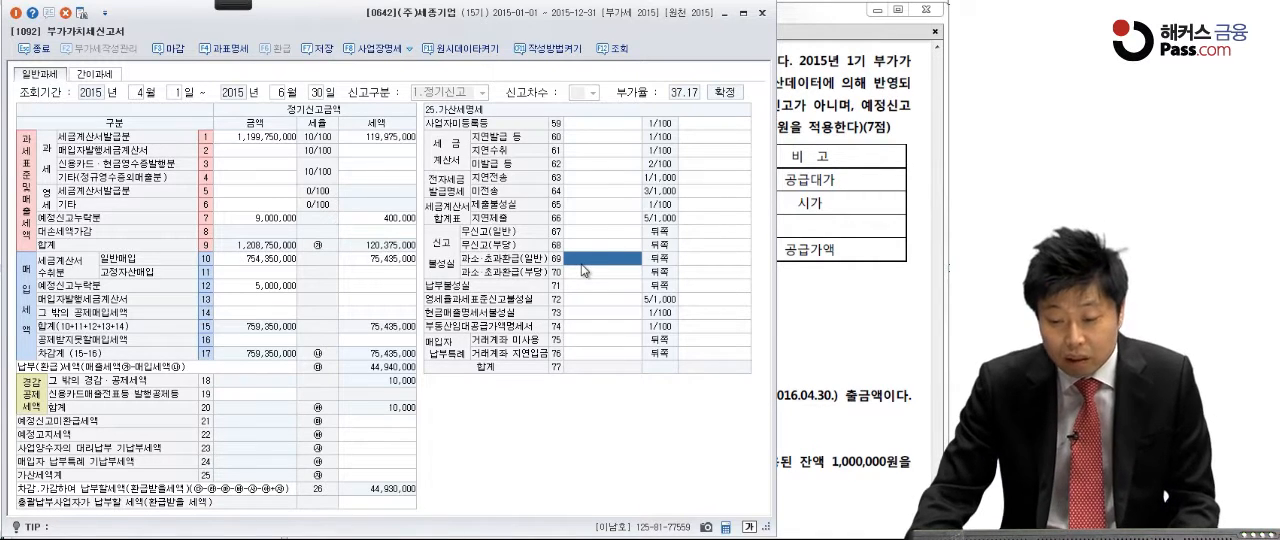
pyautogui.click(583, 262)
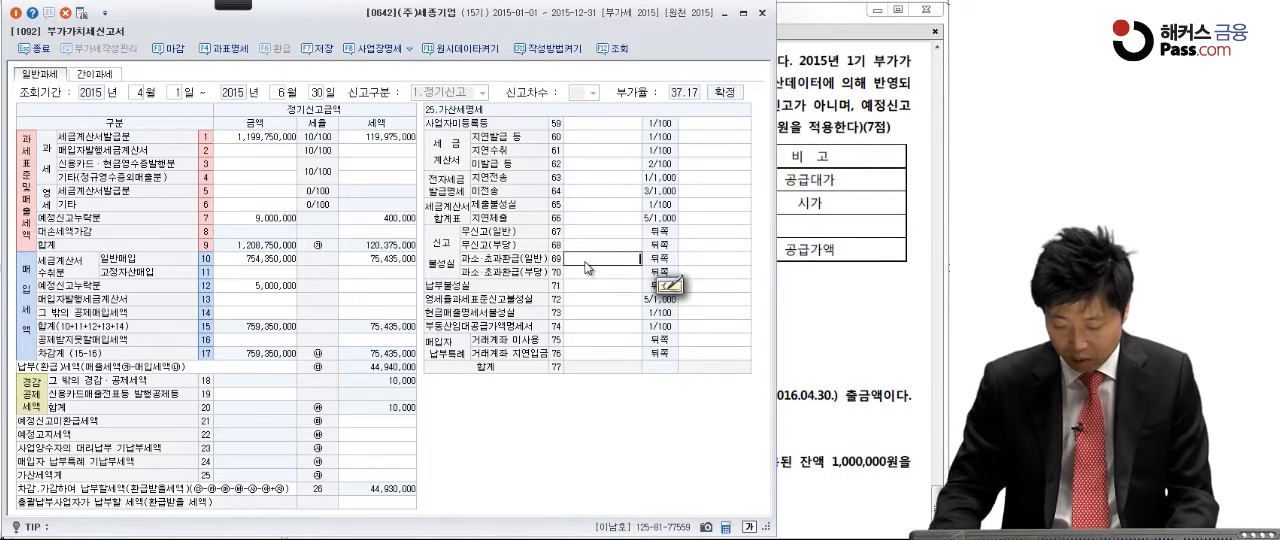
pyautogui.write('4000000')
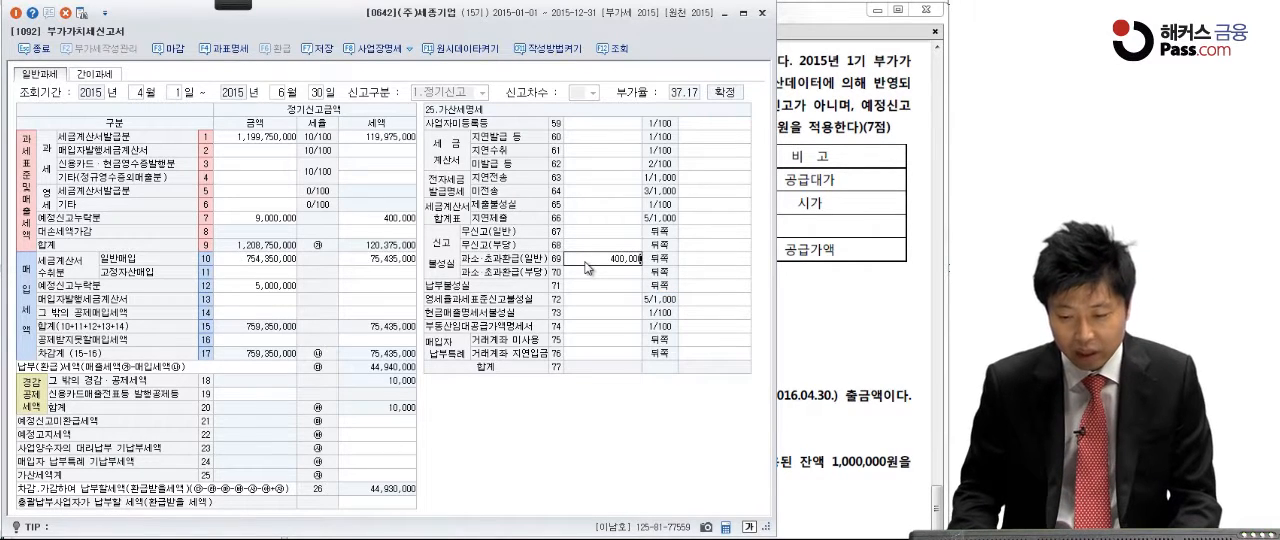
pyautogui.press('Return')
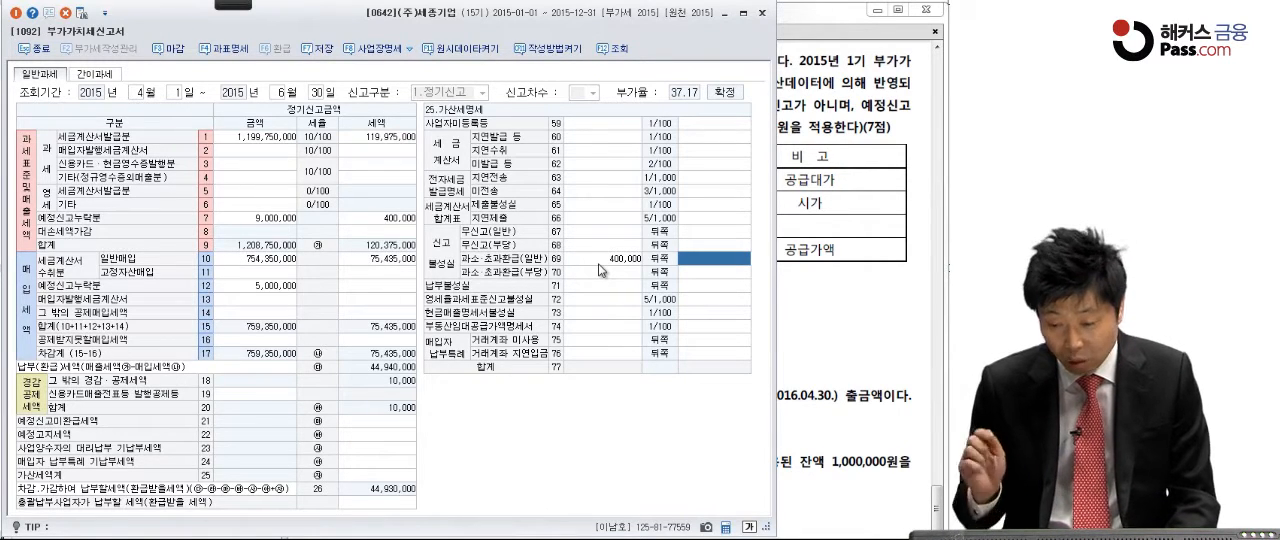
pyautogui.write('200000')
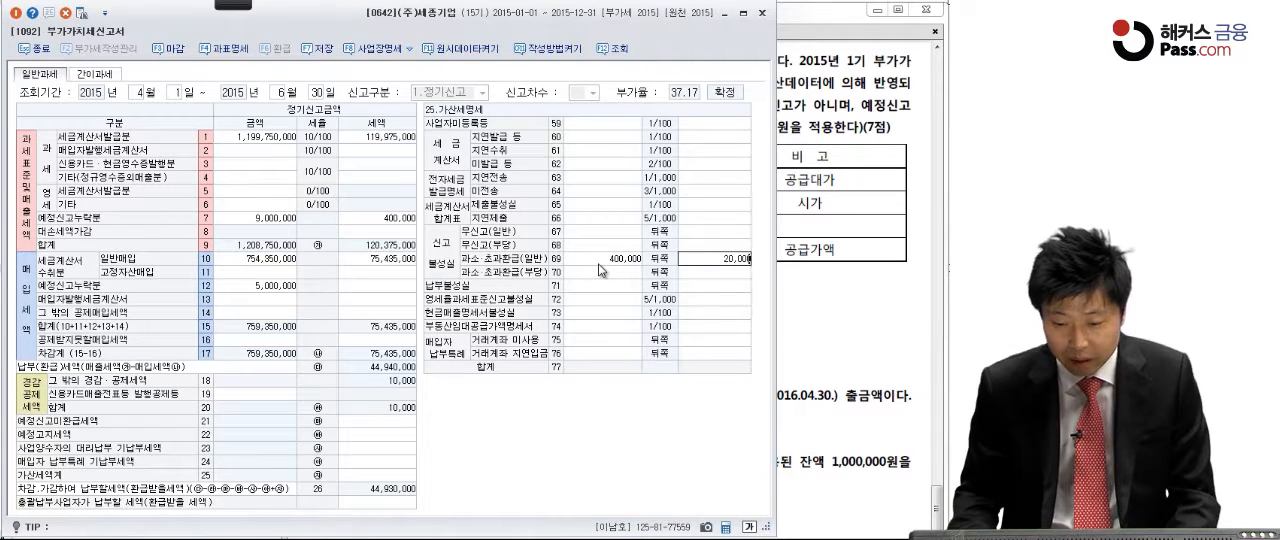
pyautogui.press('Return')
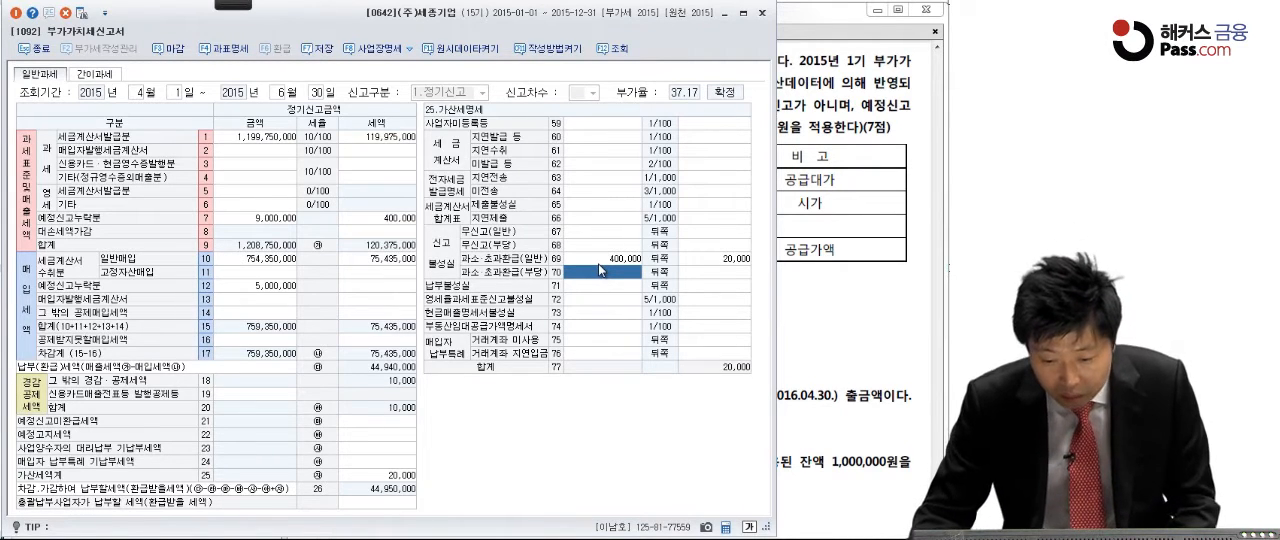
# Step: Enter 400,000 with a tax of 10,800 for 납부불성실 in the 가산세명세
pyautogui.click(601, 286)
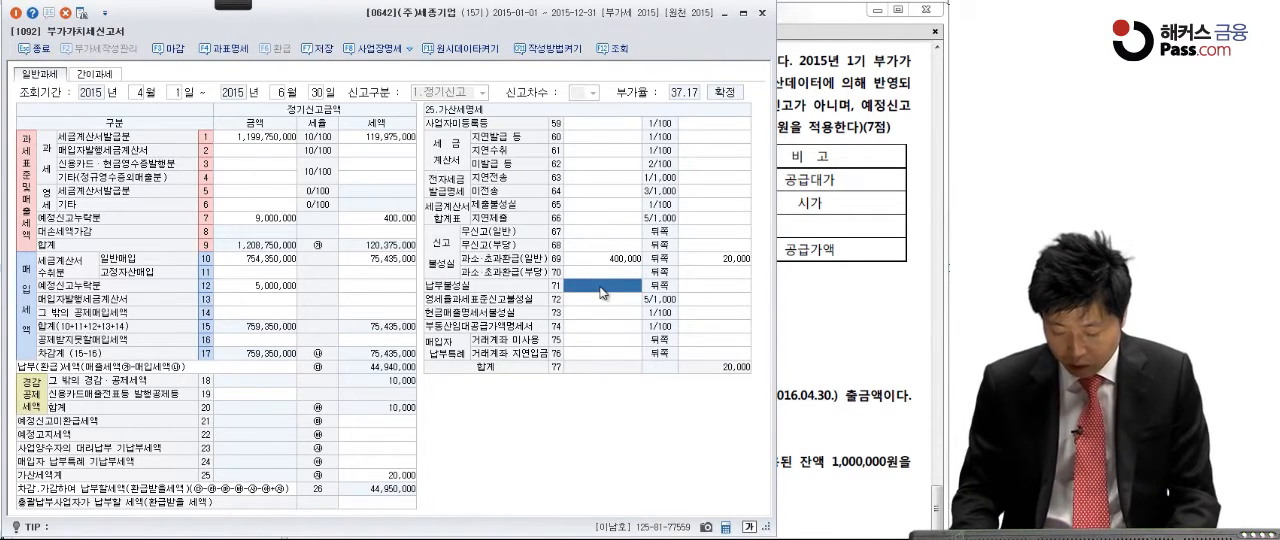
pyautogui.write('400,000')
pyautogui.press('Return')
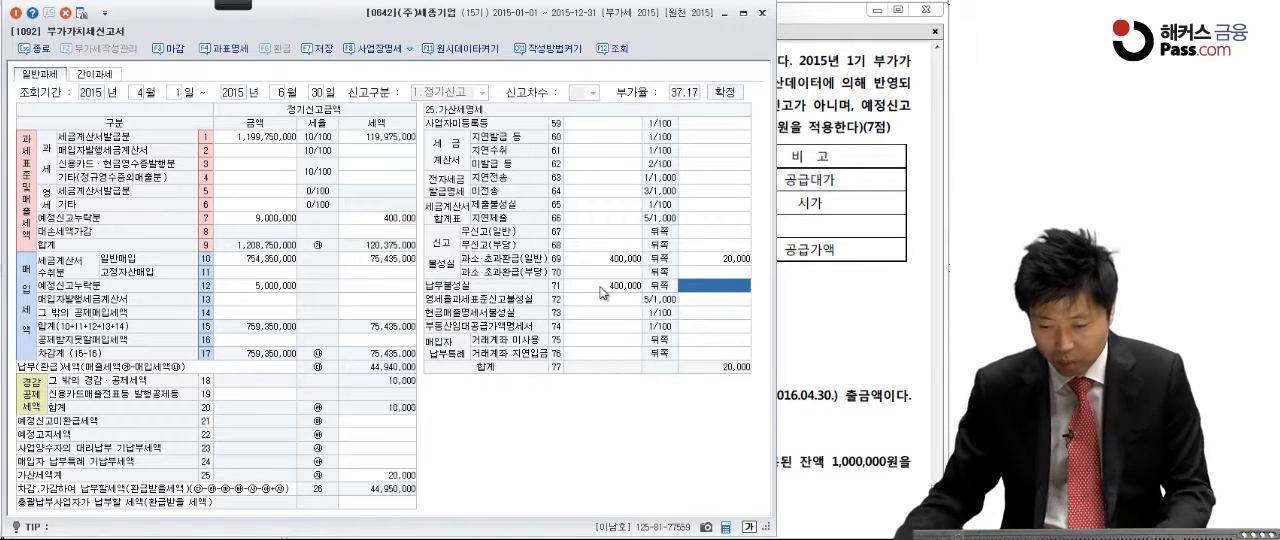
pyautogui.write('10,80')
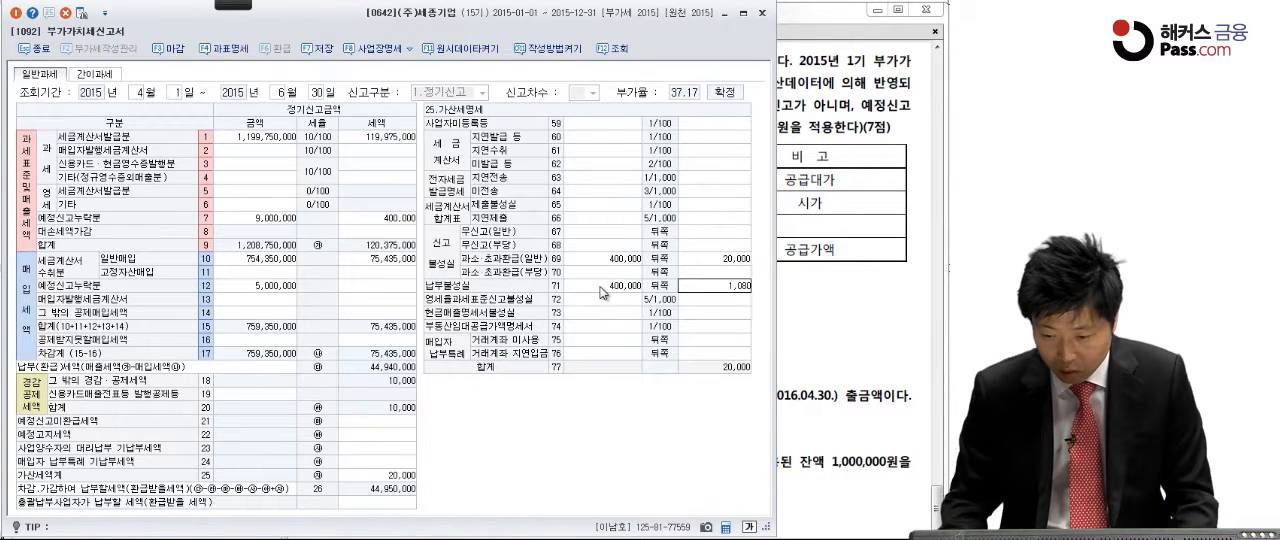
pyautogui.write('0')
pyautogui.press('Return')
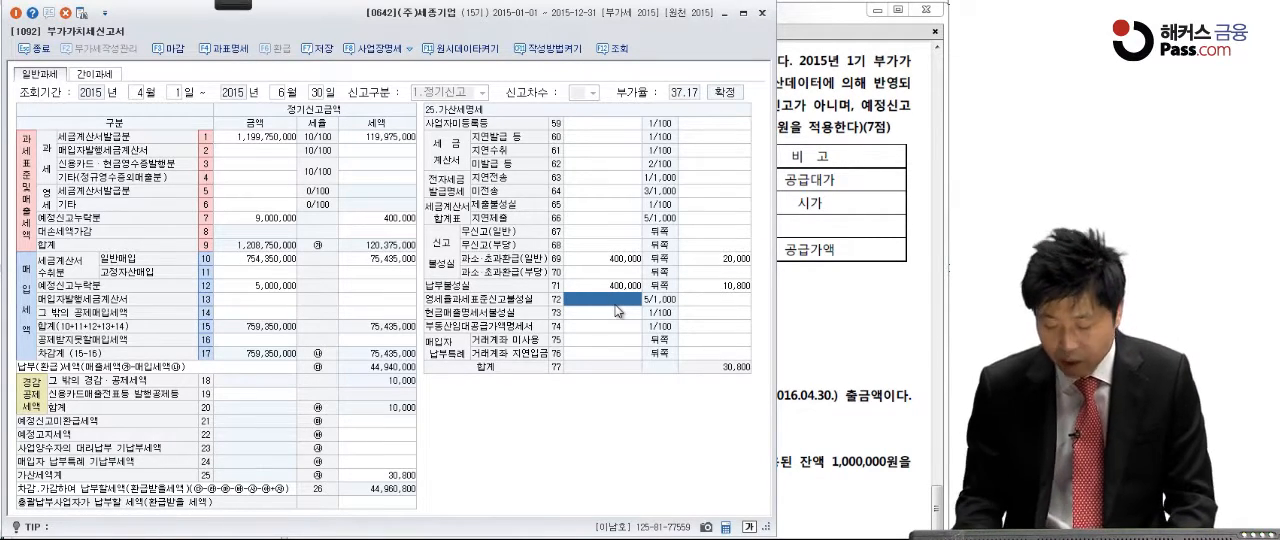
# Step: Enter 5,000,000 with a tax of 12,500 for 영세율과세표준신고불성실 in the 가산세명세
pyautogui.write('5000000')
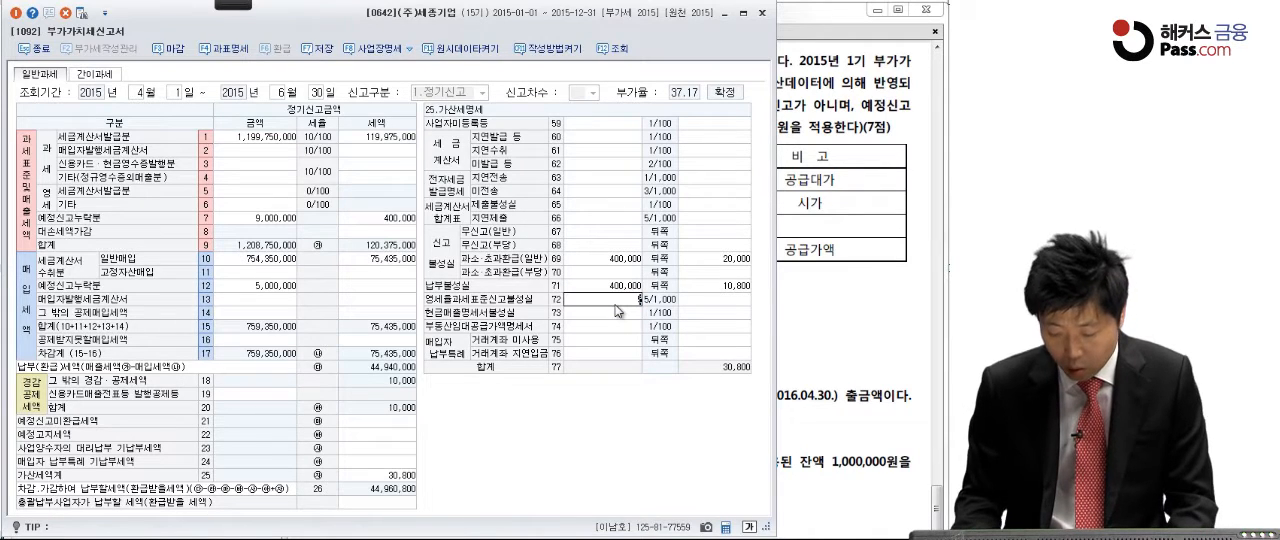
pyautogui.press('Return')
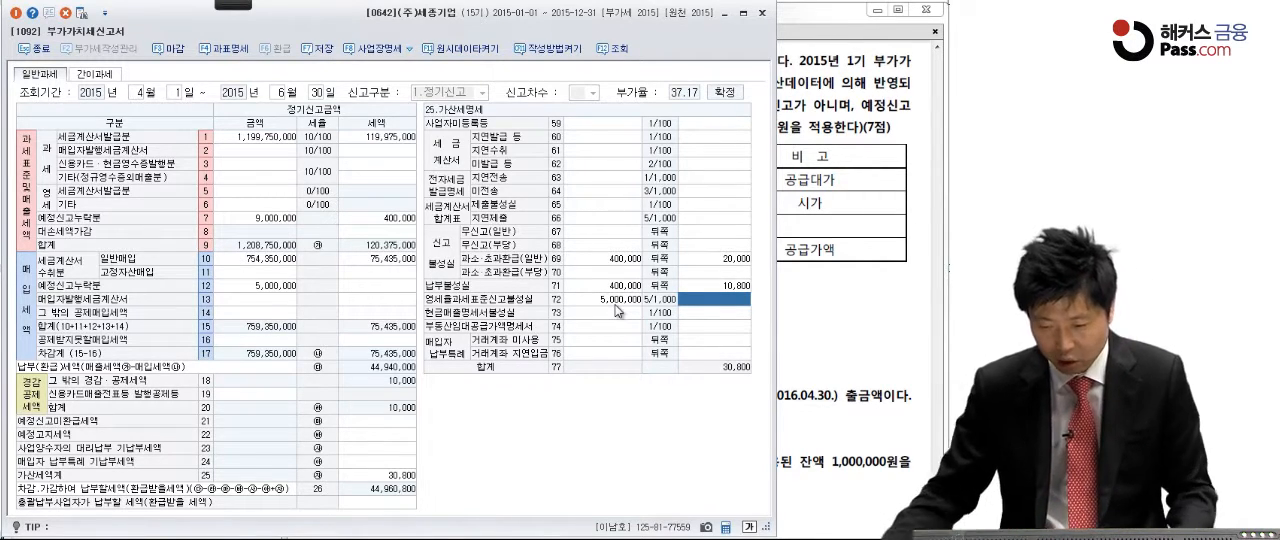
pyautogui.write('12500')
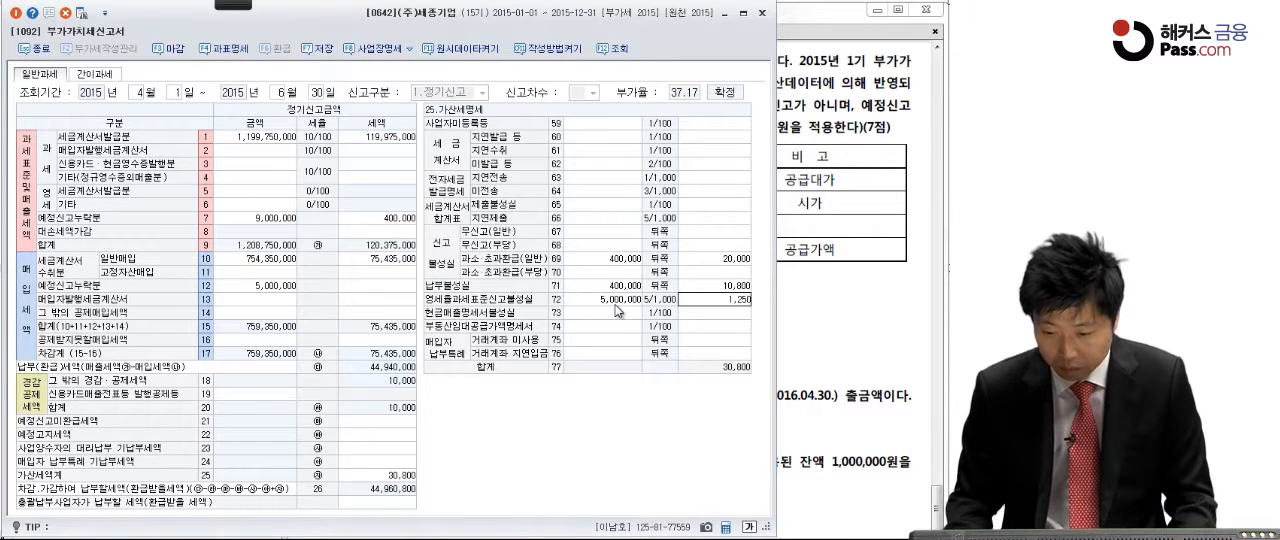
pyautogui.press('Return')
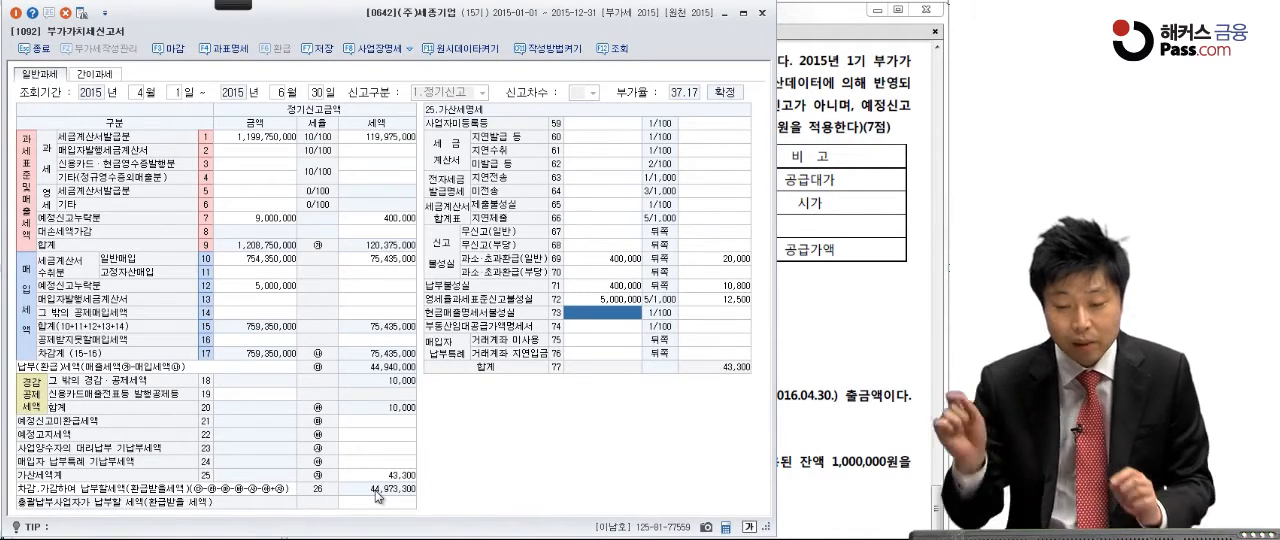
# Step: Review the entered penalty rows and the omitted-items section of the return, and compare them with the problem's omission table in the PDF
pyautogui.click(597, 261)
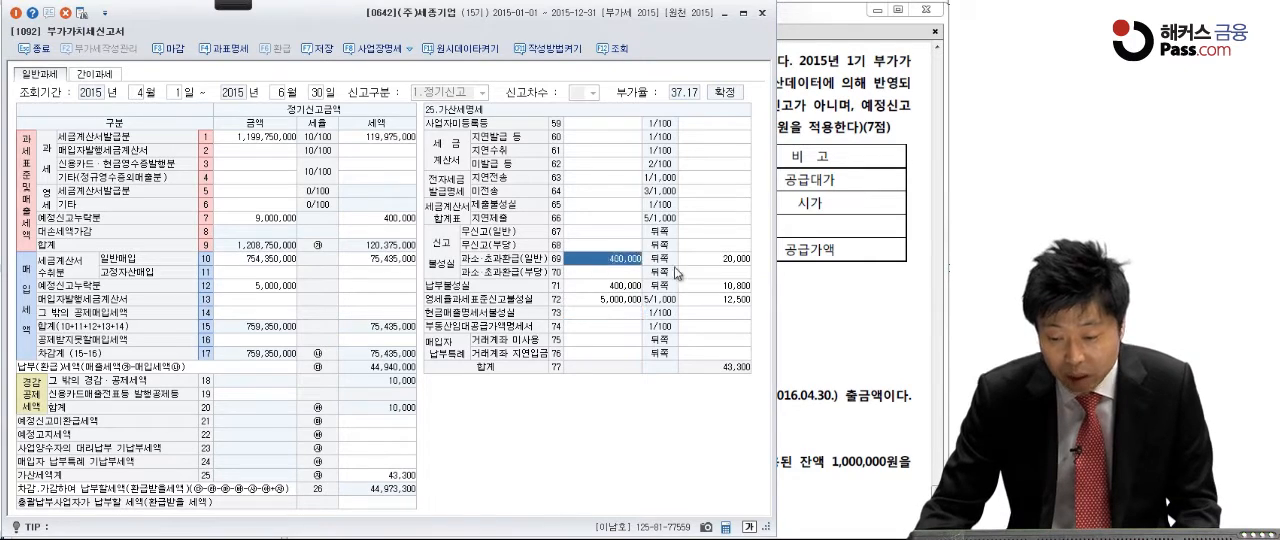
pyautogui.click(715, 260)
pyautogui.click(612, 286)
pyautogui.click(688, 286)
pyautogui.click(634, 295)
pyautogui.click(384, 259)
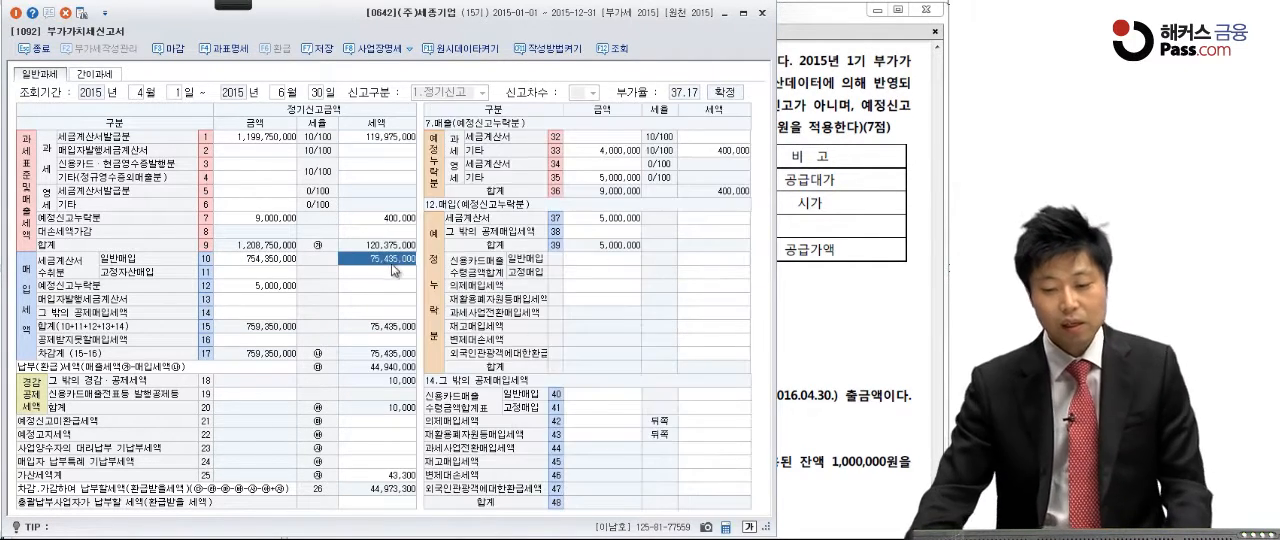
pyautogui.click(802, 342)
pyautogui.scroll(-5, 780, 390)
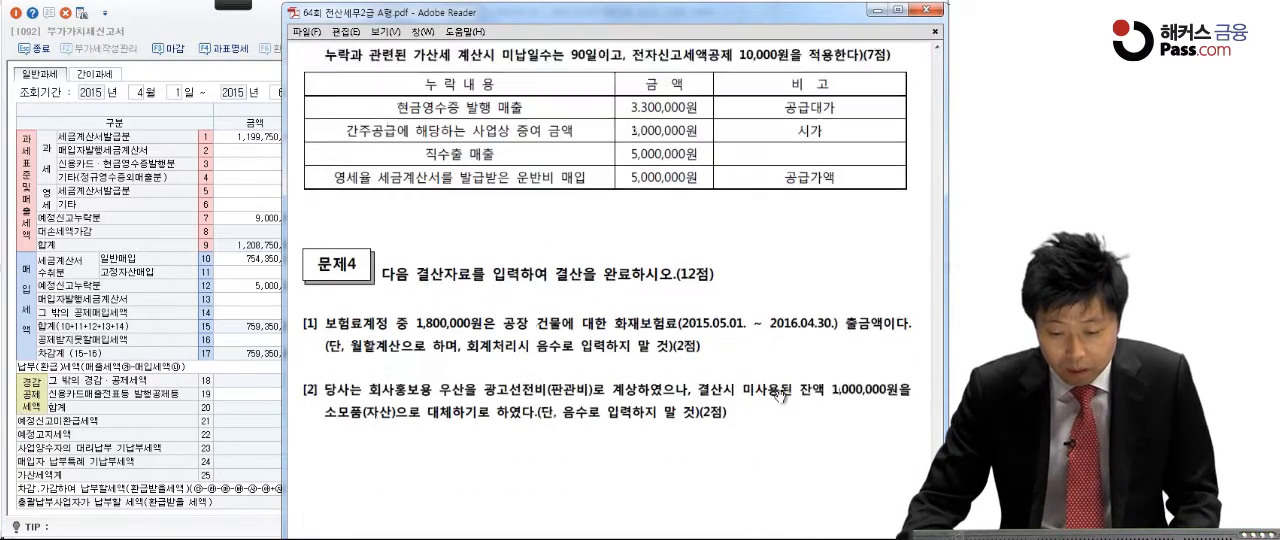
pyautogui.scroll(6, 780, 397)
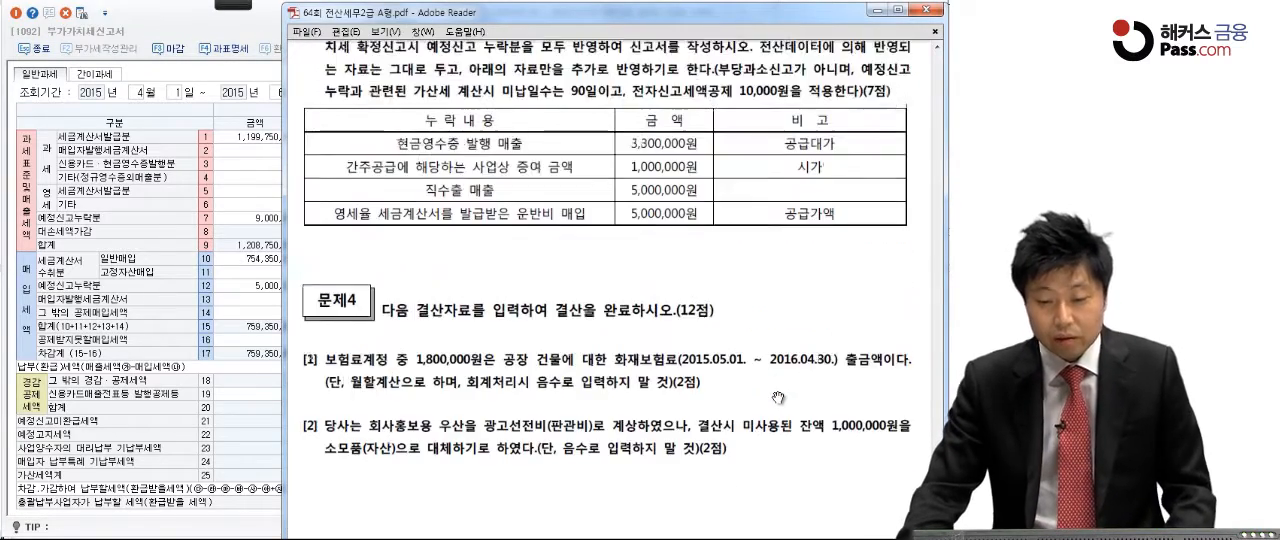
pyautogui.scroll(-1, 778, 398)
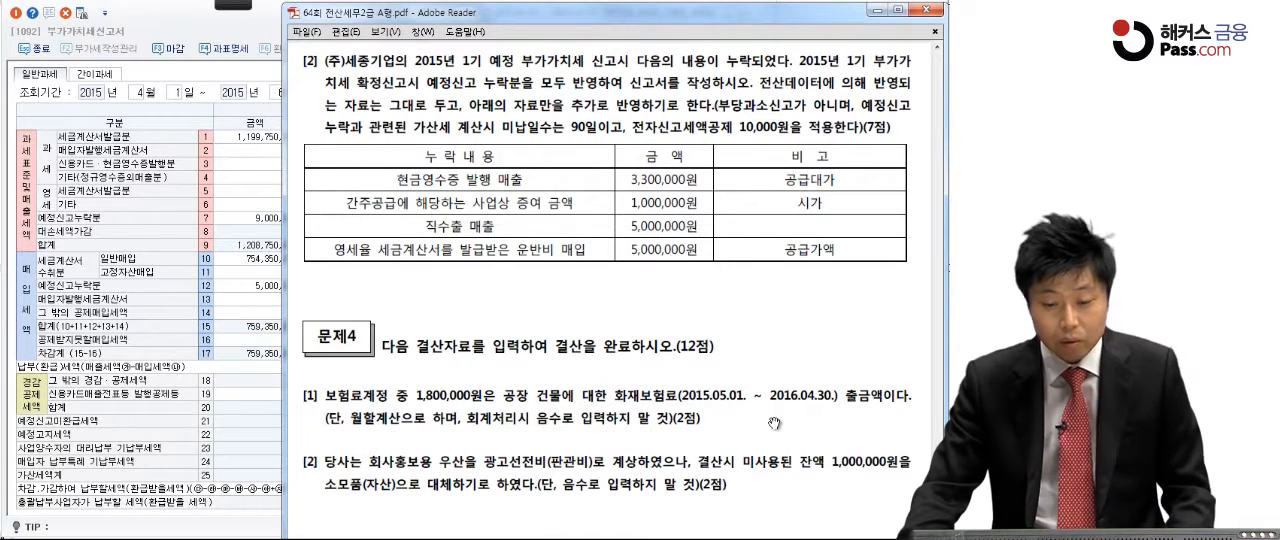
# Step: Close the 부가가치세신고서 in KcLep, saving its data
pyautogui.click(250, 42)
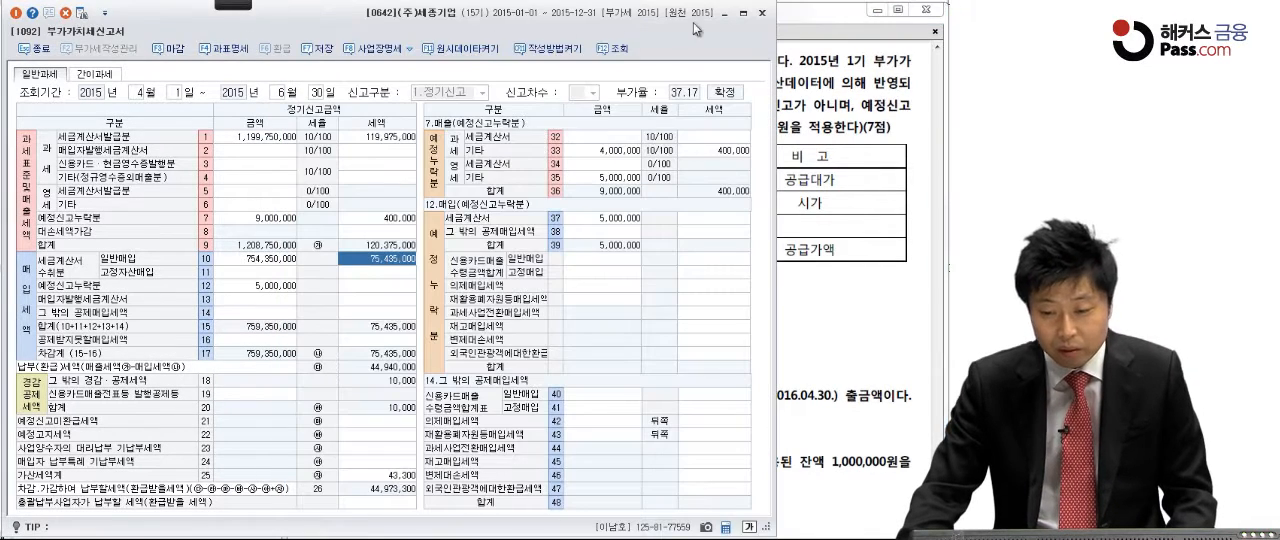
pyautogui.click(762, 13)
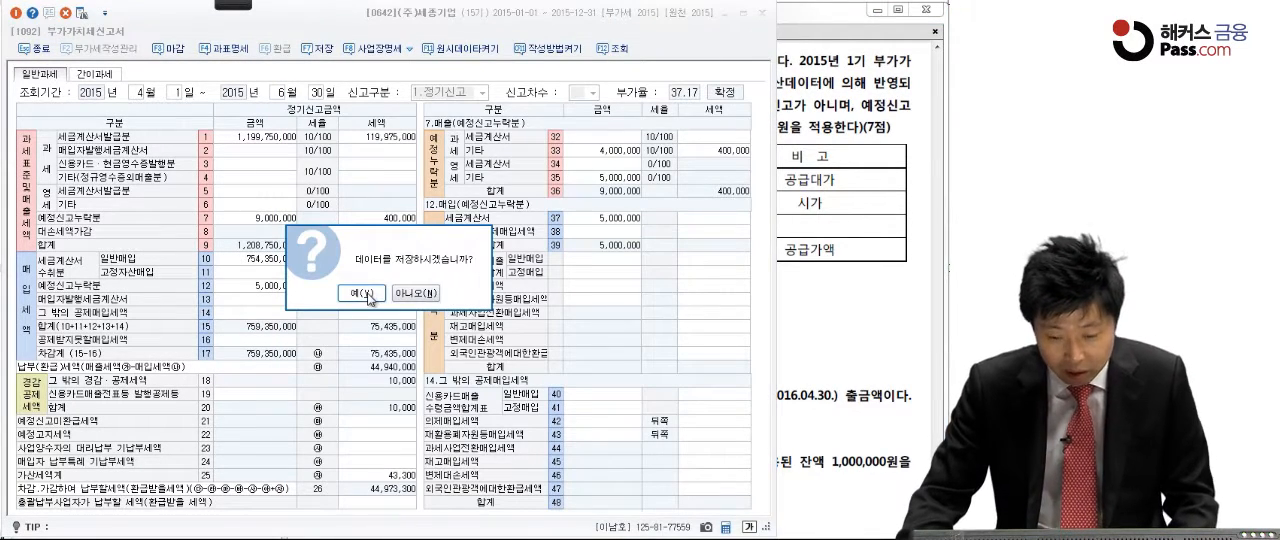
pyautogui.click(372, 293)
pyautogui.click(378, 299)
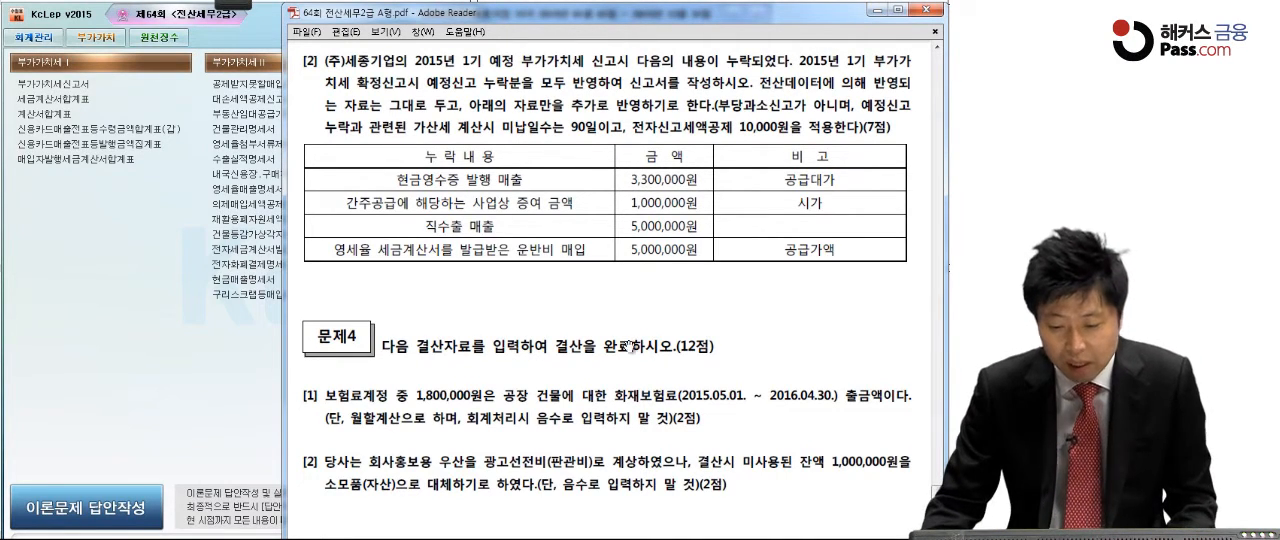
# Step: Read 문제4 [1] in the PDF, circling 보험료 and underlining the coverage end date 2016.04.30
pyautogui.scroll(-3, 630, 370)
pyautogui.scroll(-7, 632, 376)
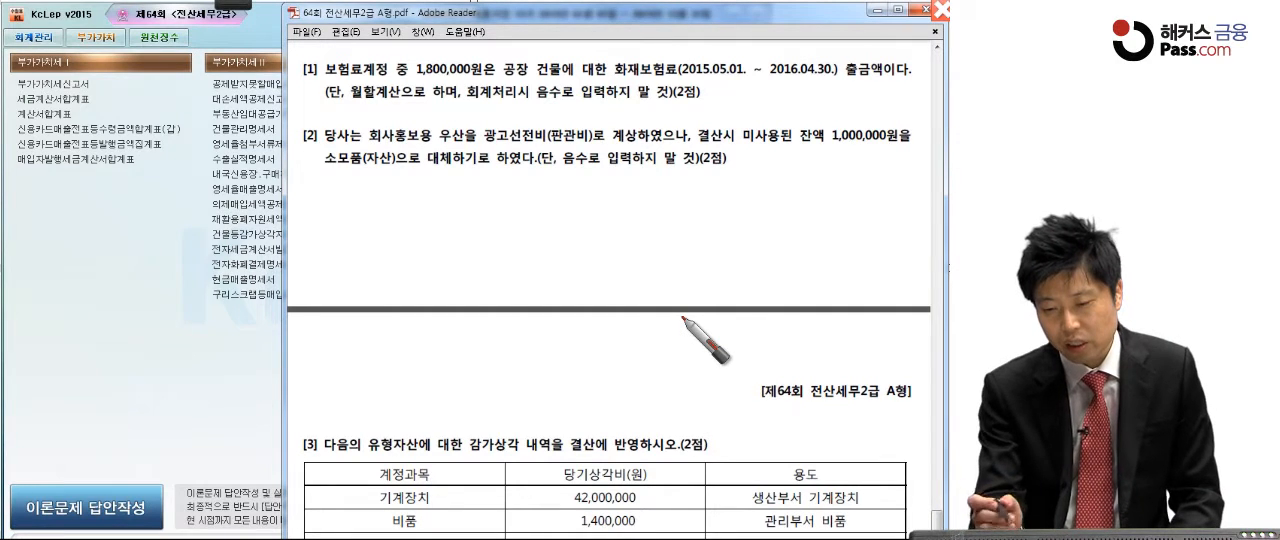
pyautogui.moveTo(712, 97); pyautogui.dragTo(704, 103)
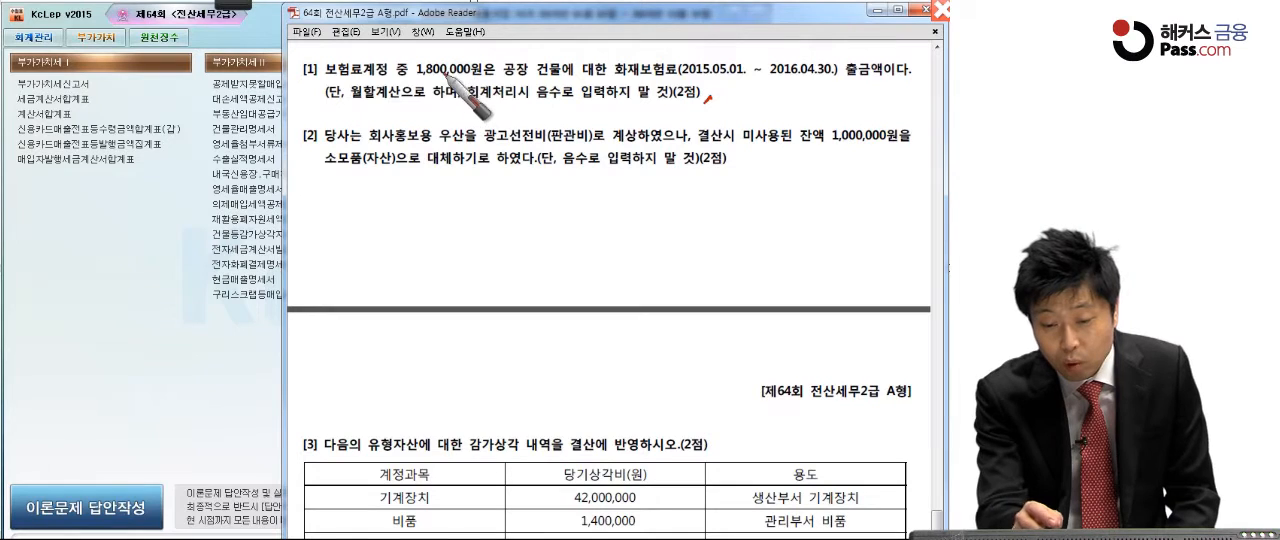
pyautogui.moveTo(359, 79); pyautogui.dragTo(323, 68)
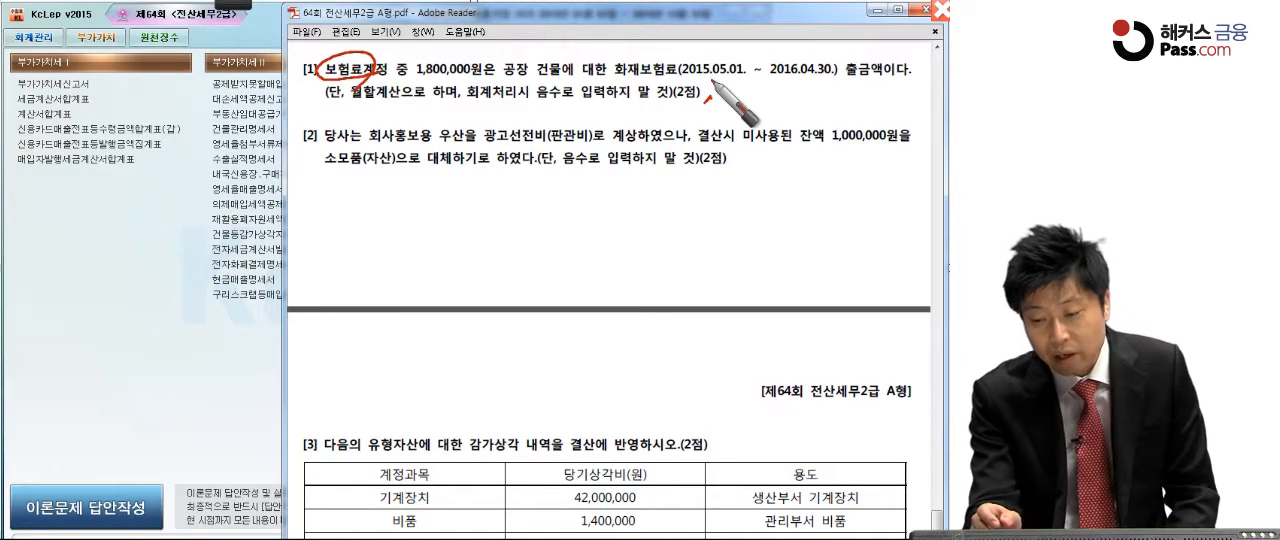
pyautogui.moveTo(763, 80); pyautogui.dragTo(838, 74)
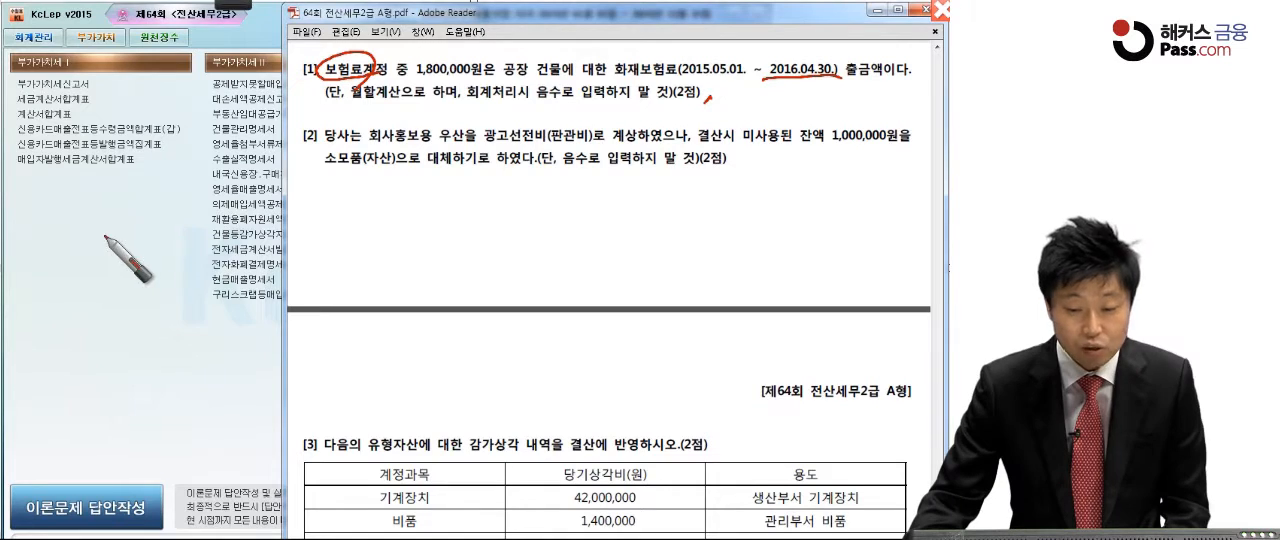
# Step: Switch to KcLep, open 일반전표입력 and set the voucher date to December 31, 2015
pyautogui.click(33, 37)
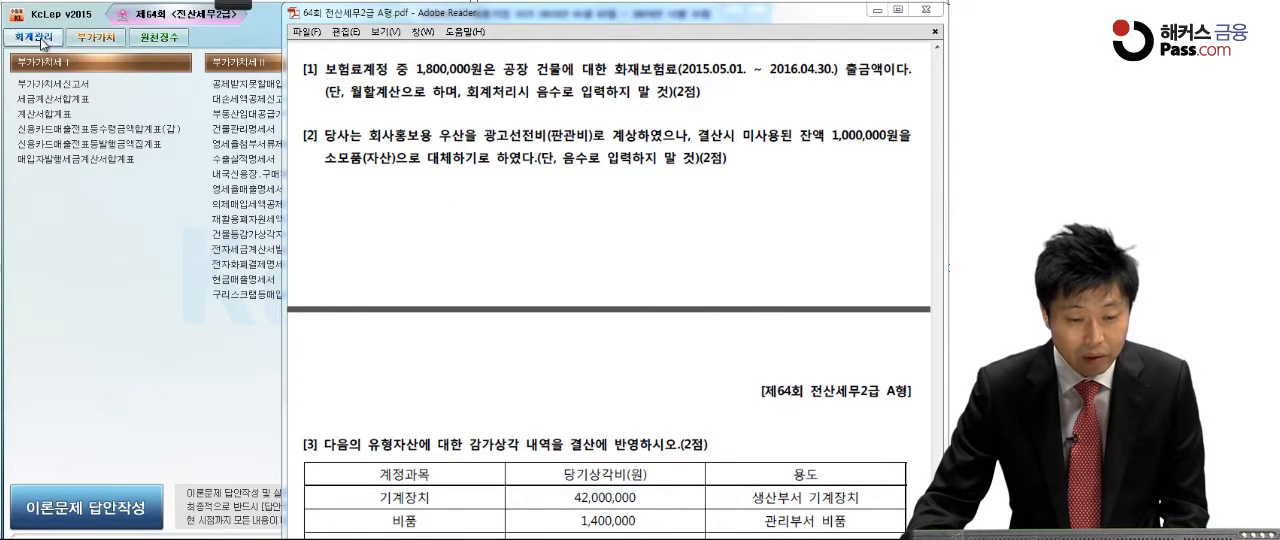
pyautogui.click(62, 86)
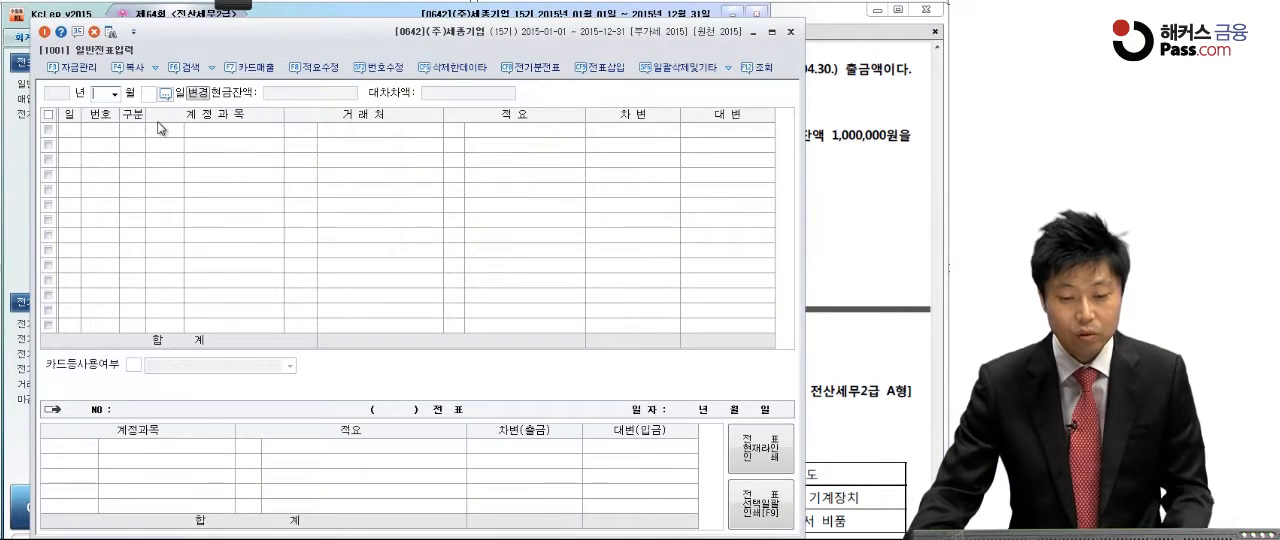
pyautogui.write('1231')
pyautogui.press('Return')
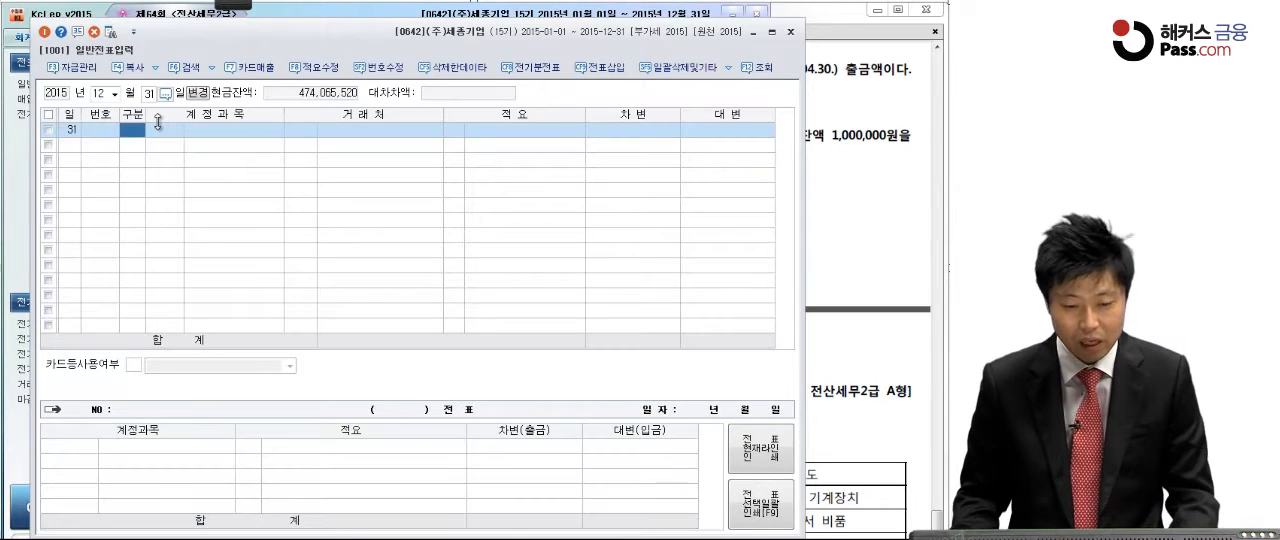
# Step: Enter a credit line of 600,000 to the manufacturing-cost account 0521 보험료
pyautogui.write('4보험')
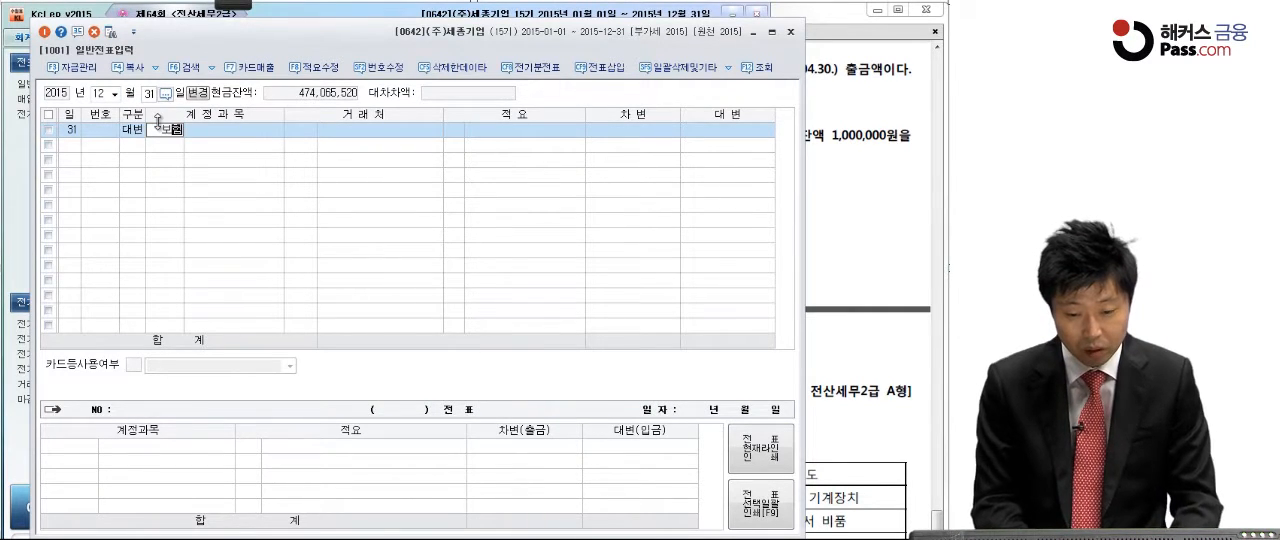
pyautogui.press('Return')
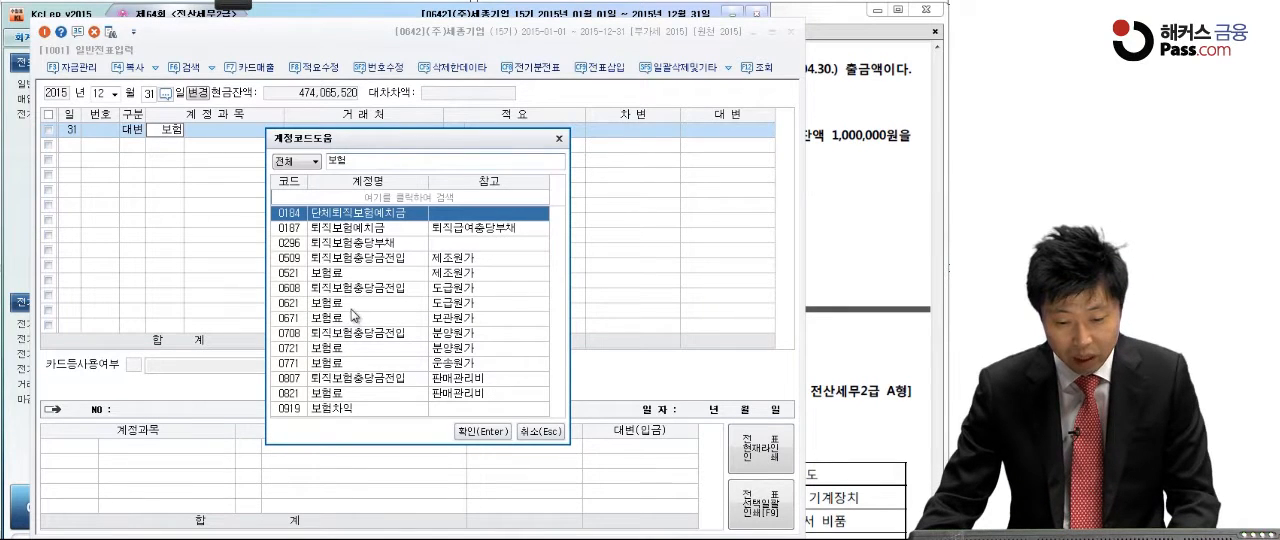
pyautogui.click(347, 273)
pyautogui.press('Return')
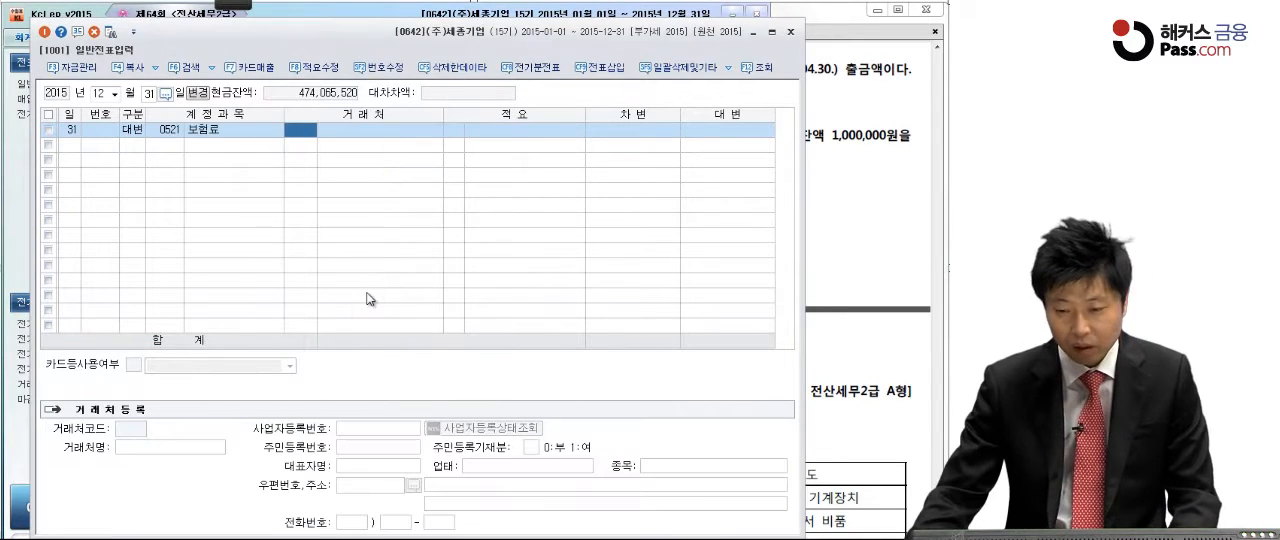
pyautogui.click(698, 135)
pyautogui.write('6000000')
pyautogui.press('Return')
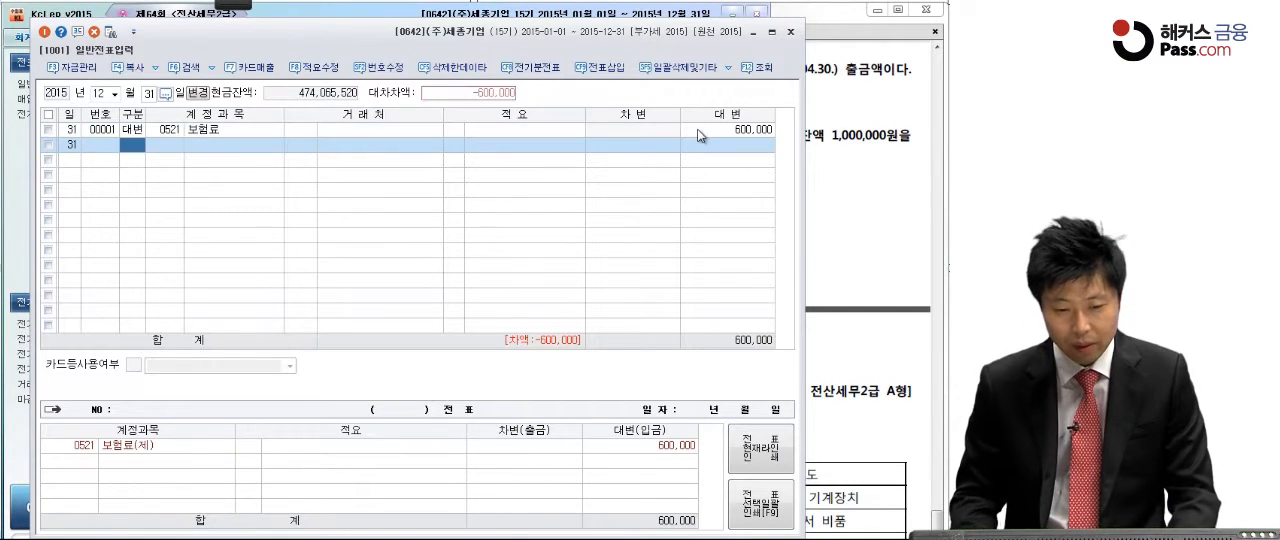
# Step: Add the balancing debit line of 600,000 to account 0133 선급비용
pyautogui.write('3')
pyautogui.press('Return')
pyautogui.write('선급비')
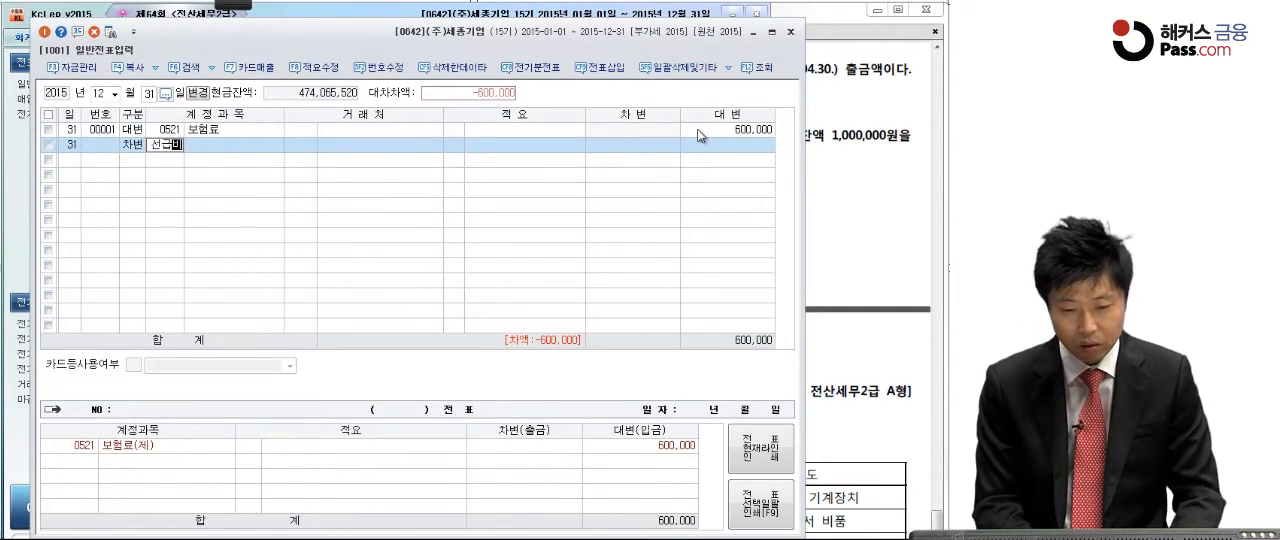
pyautogui.press('Return')
pyautogui.press('Return')
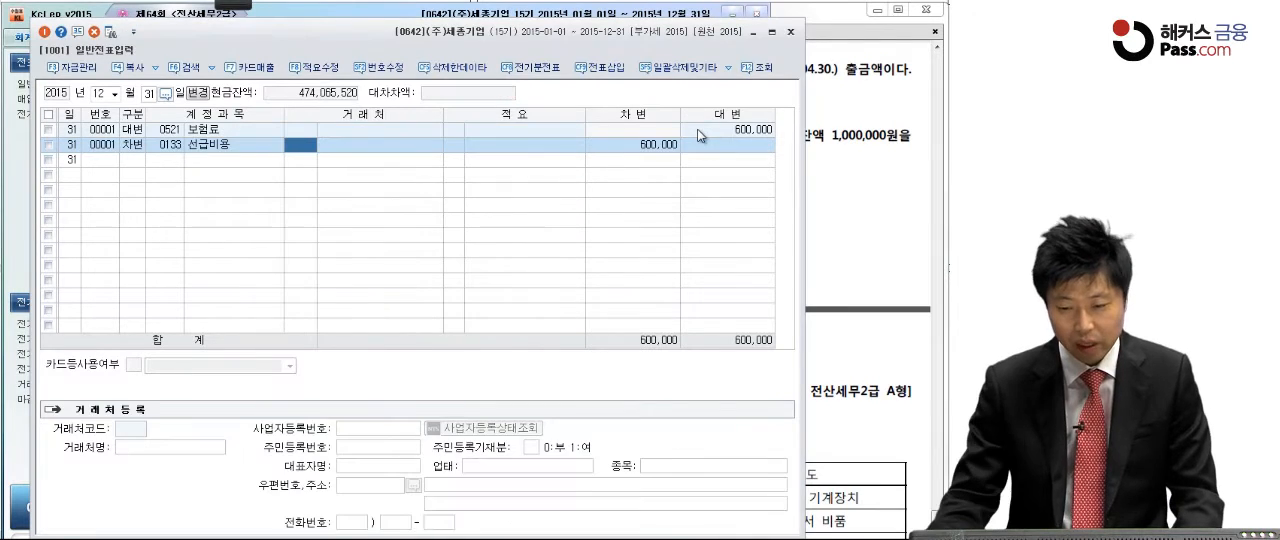
# Step: Switch to the exam PDF and read 문제4 [2], underlining 소모품(자산), 대체하기로 하였다 and 광고선전비, and circling 회사홍보용 and (판관비)
pyautogui.click(856, 156)
pyautogui.scroll(-3, 778, 260)
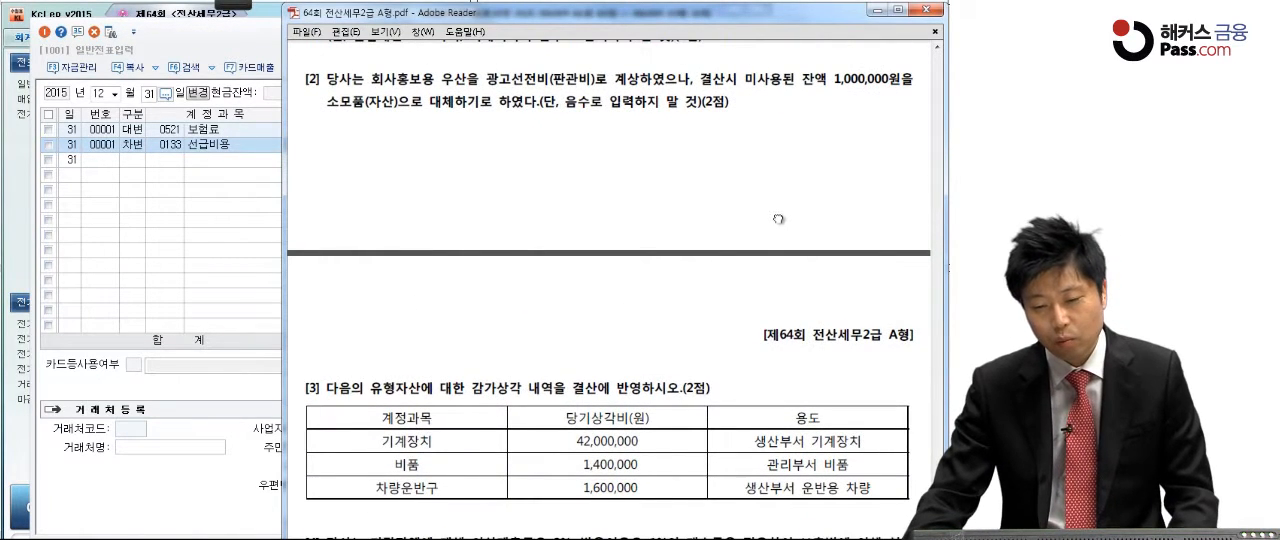
pyautogui.scroll(-1, 778, 205)
pyautogui.click(246, 5)
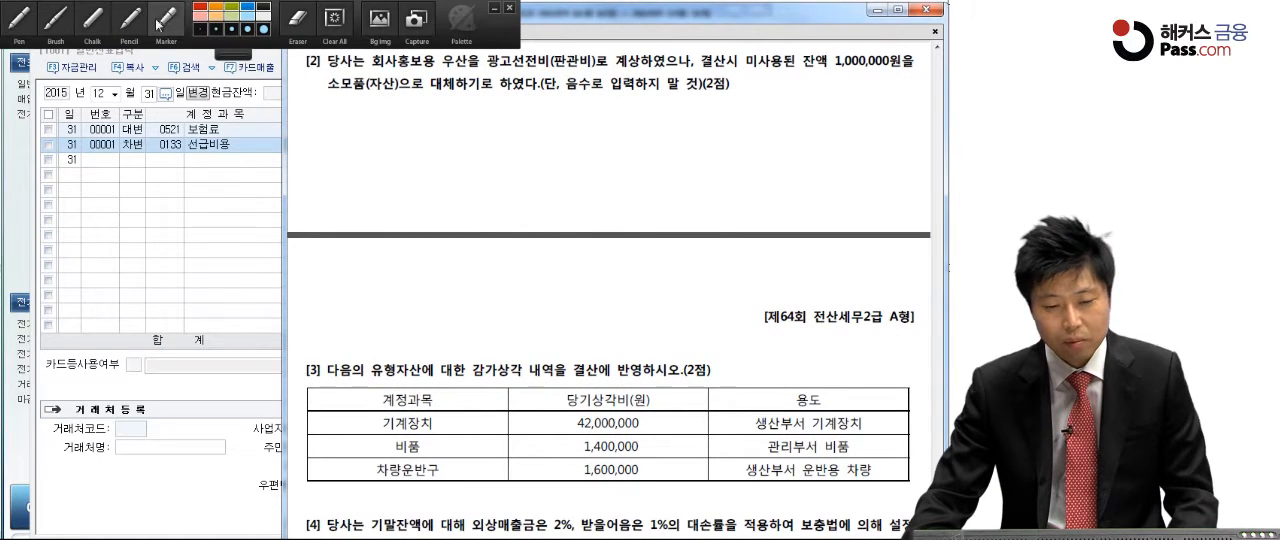
pyautogui.click(18, 19)
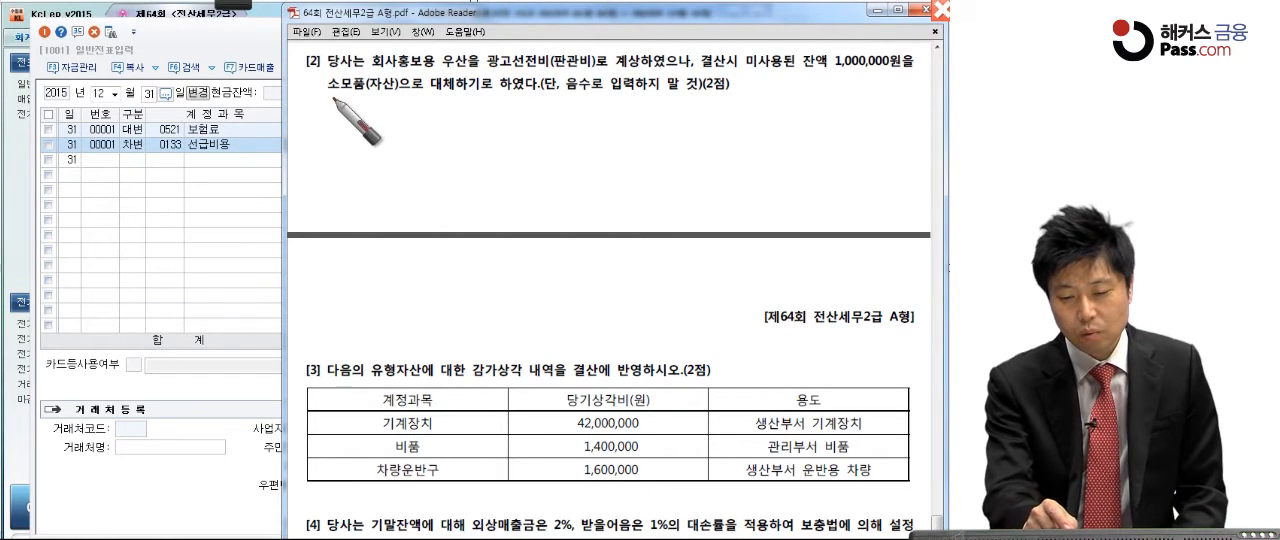
pyautogui.moveTo(316, 97); pyautogui.dragTo(522, 95)
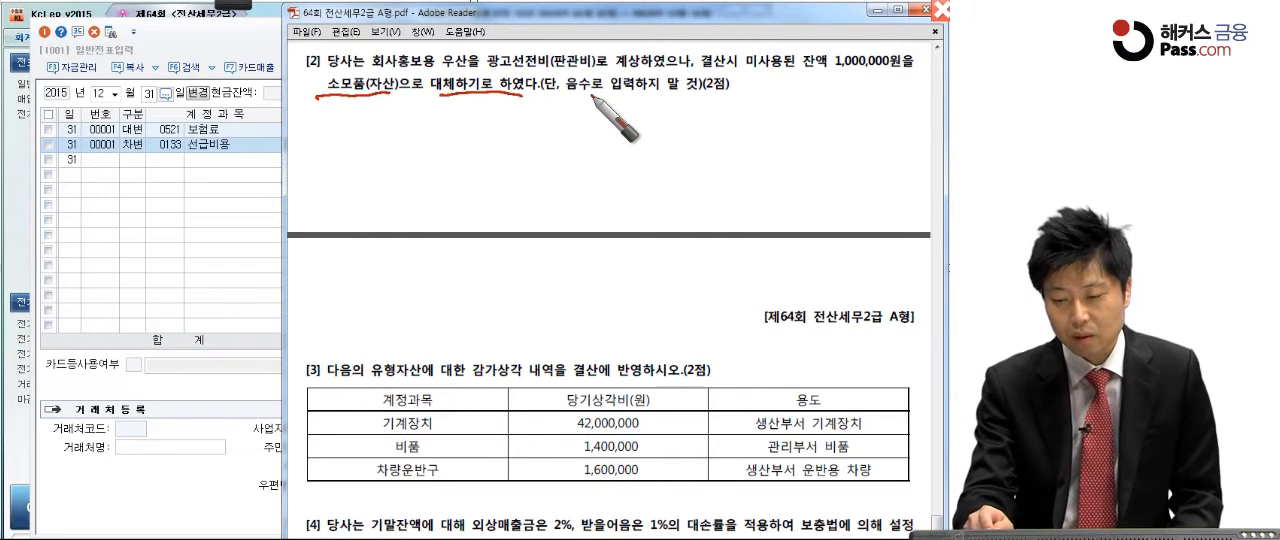
pyautogui.moveTo(740, 87); pyautogui.dragTo(745, 85)
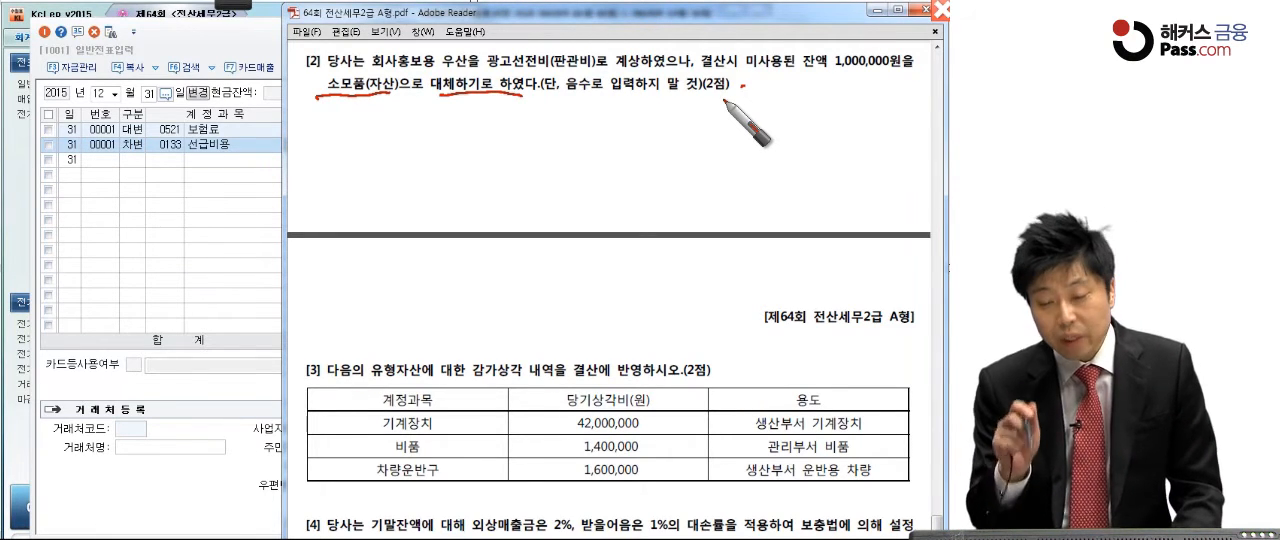
pyautogui.moveTo(476, 66); pyautogui.dragTo(596, 62)
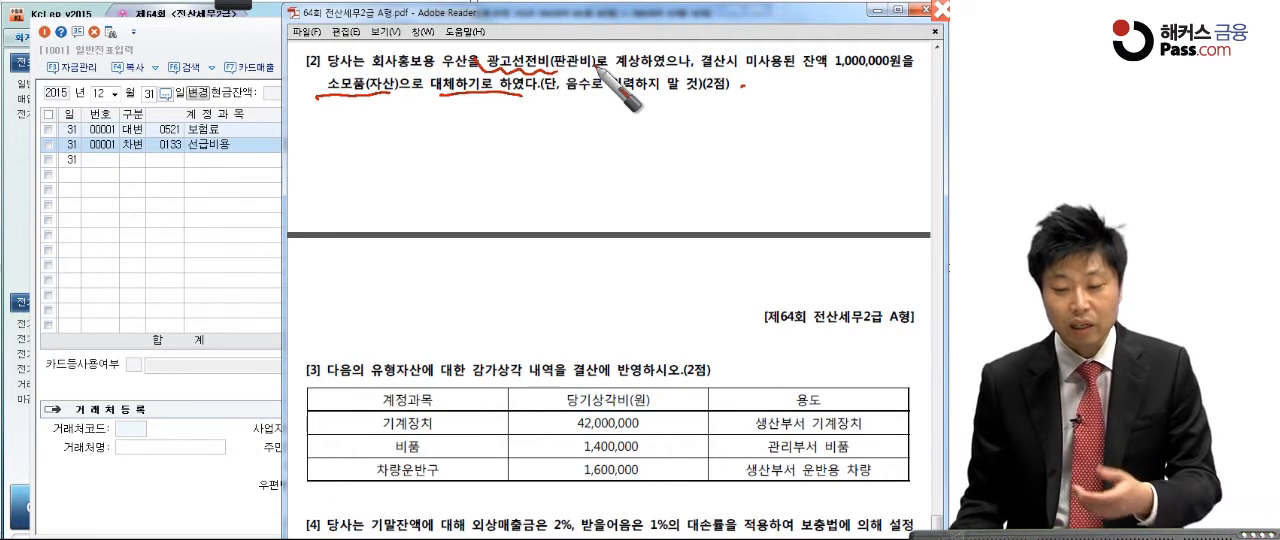
pyautogui.moveTo(396, 72)
pyautogui.mouseDown()
pyautogui.moveTo(372, 76)
pyautogui.moveTo(428, 54)
pyautogui.mouseUp()
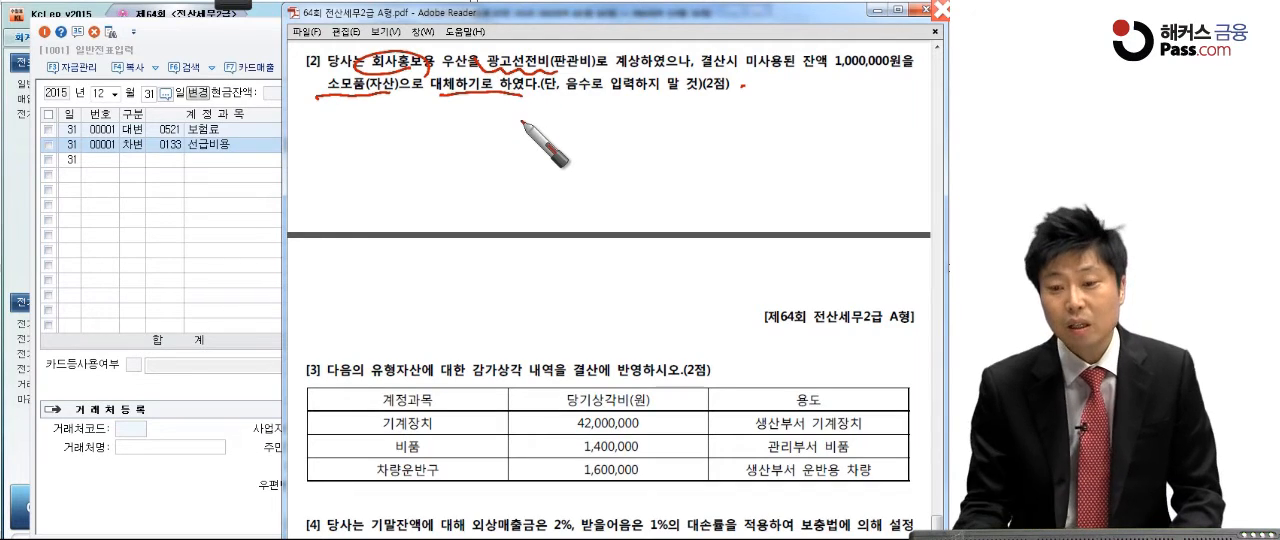
pyautogui.moveTo(596, 74)
pyautogui.mouseDown()
pyautogui.moveTo(544, 68)
pyautogui.moveTo(612, 70)
pyautogui.mouseUp()
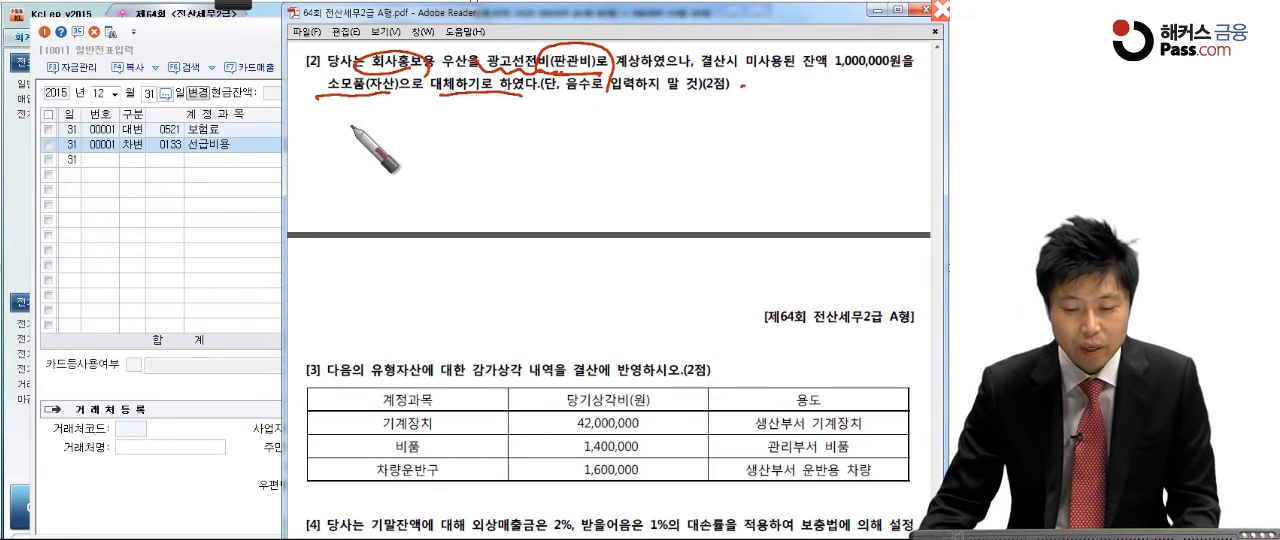
pyautogui.press('Escape')
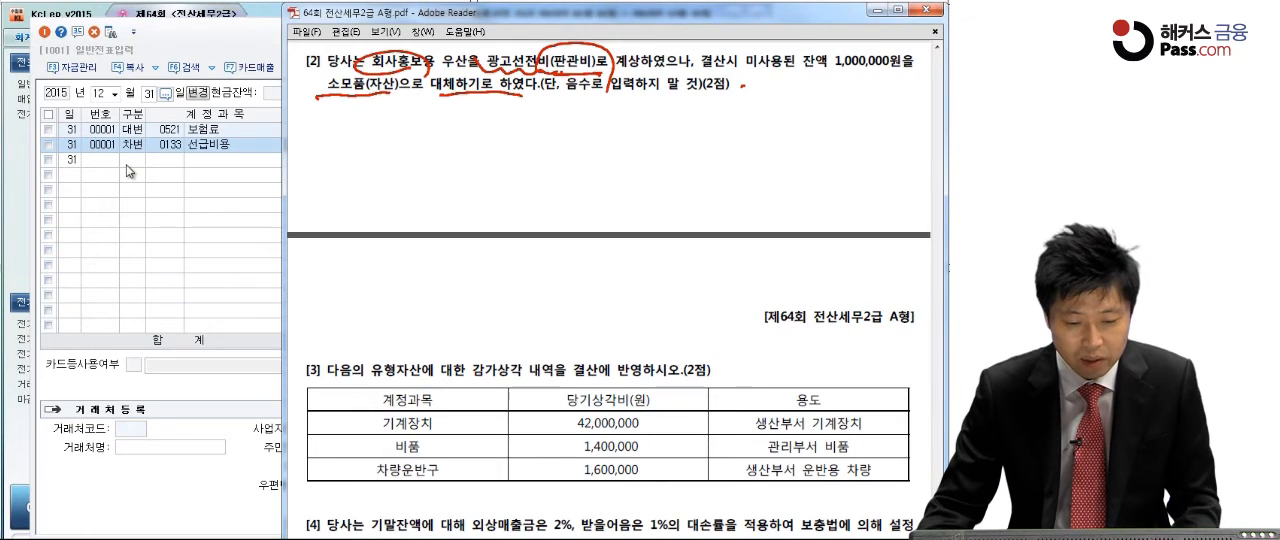
# Step: Return to 일반전표입력 in KcLep and start a new credit line with the 판매관리비 account 0833 광고선전비
pyautogui.click(127, 166)
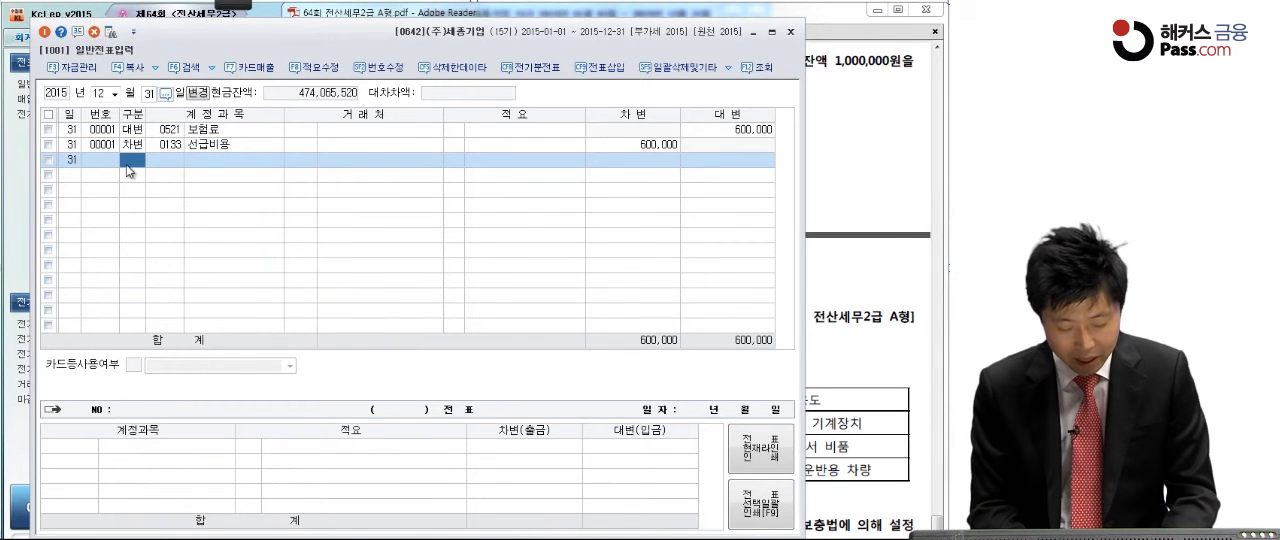
pyautogui.write('4')
pyautogui.press('Return')
pyautogui.write('광고선')
pyautogui.press('Return')
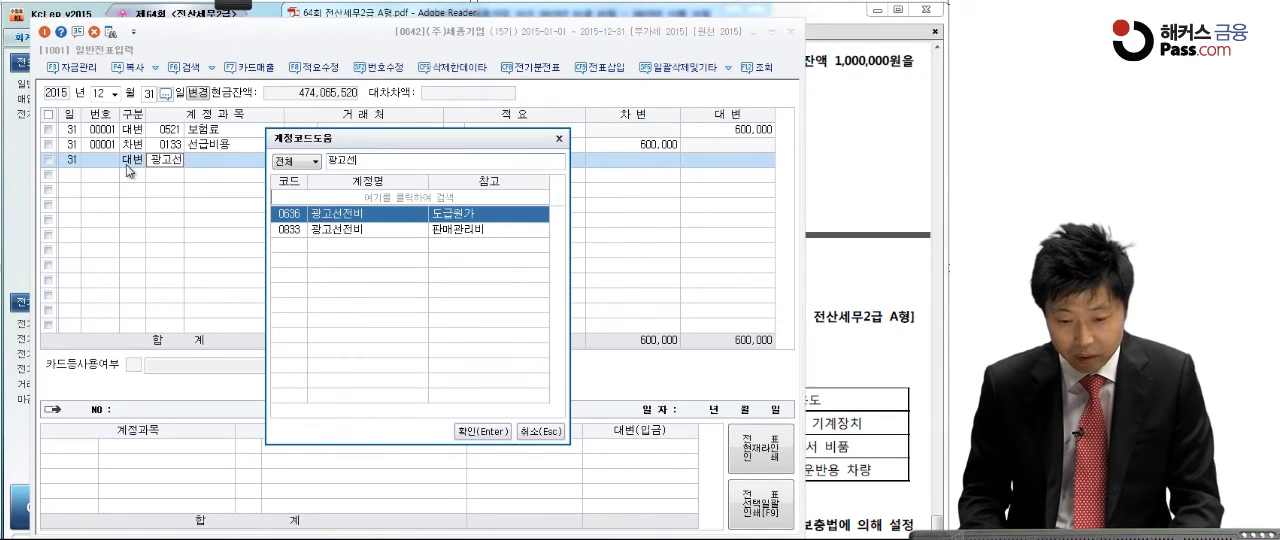
pyautogui.press('Down')
pyautogui.press('Return')
# Step: Set the credit amount of the 광고선전비 line to 1,000,000
pyautogui.press('Return')
pyautogui.press('Return')
pyautogui.write('10,000,003')
pyautogui.press('Return')
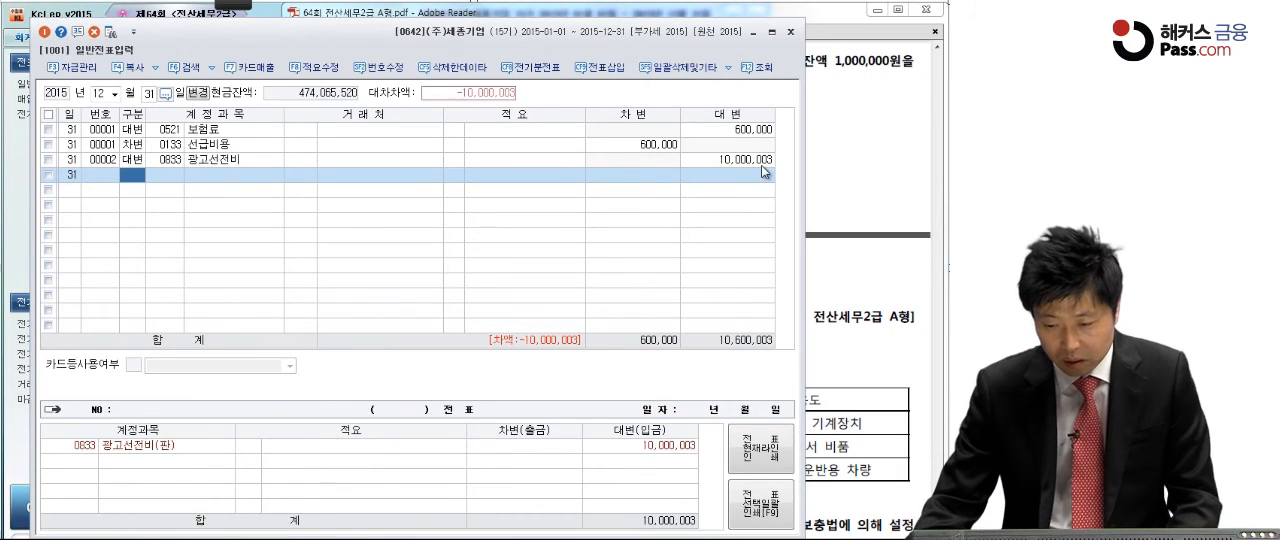
pyautogui.click(762, 164)
pyautogui.write('1,000,000')
pyautogui.press('Return')
# Step: Add the balancing debit line of 1,000,000 to the asset account 0122 소모품
pyautogui.write('3')
pyautogui.press('Return')
pyautogui.write('소모')
pyautogui.press('Return')
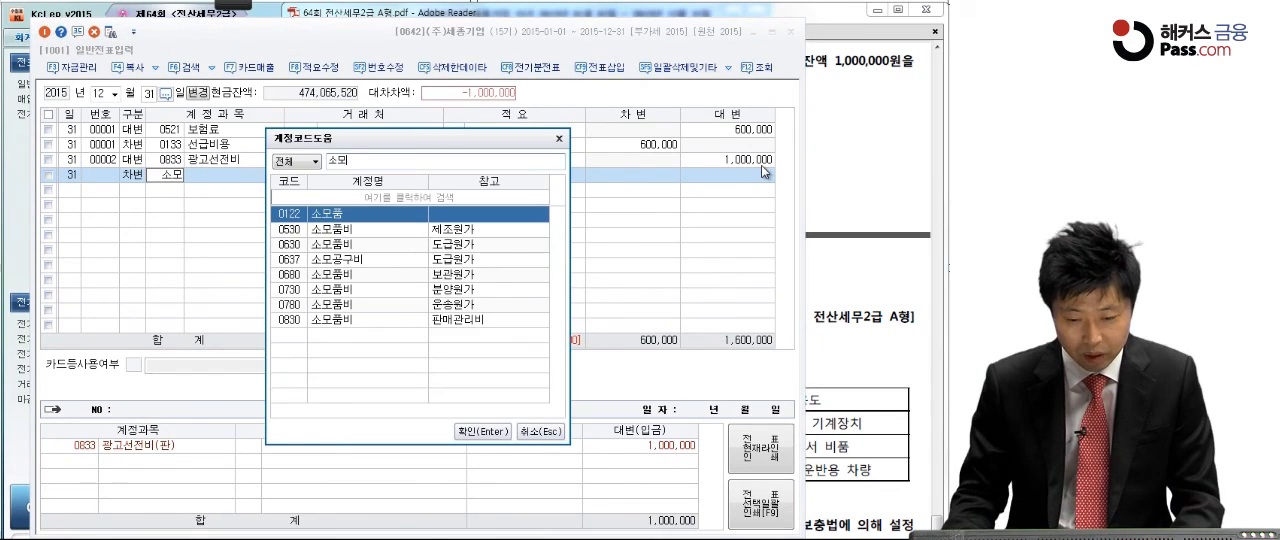
pyautogui.press('Return')
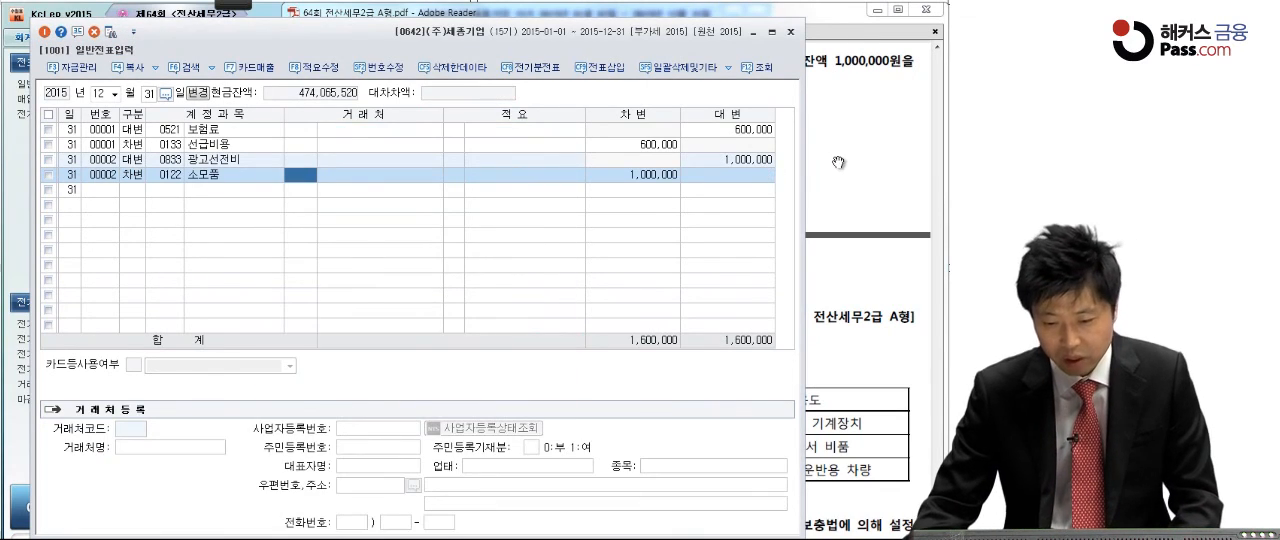